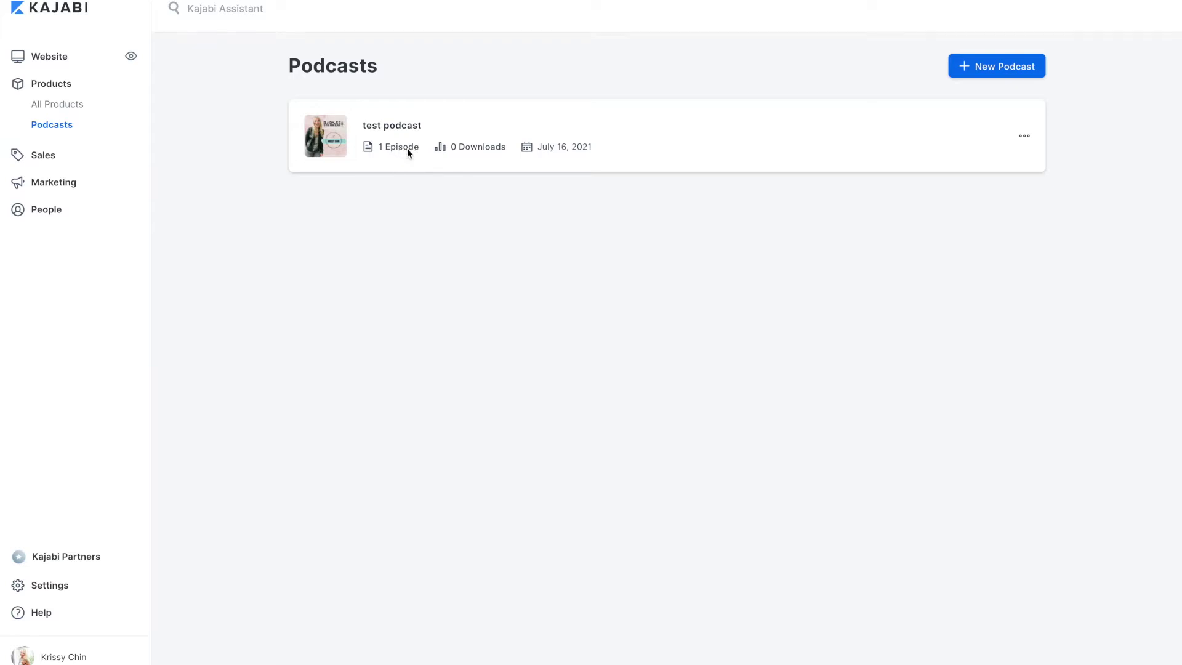
Step: Preview the RSS-feed podcast import, dismiss it, and bring back the new-podcast options
left_click(998, 68)
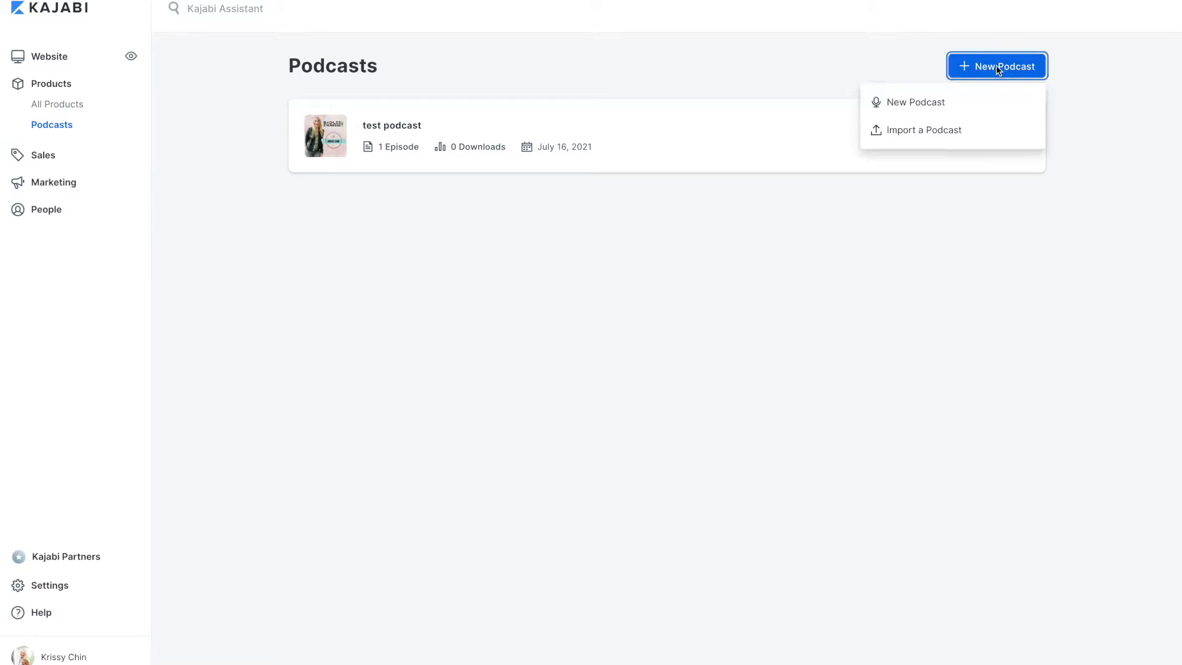
left_click(955, 129)
left_click(481, 151)
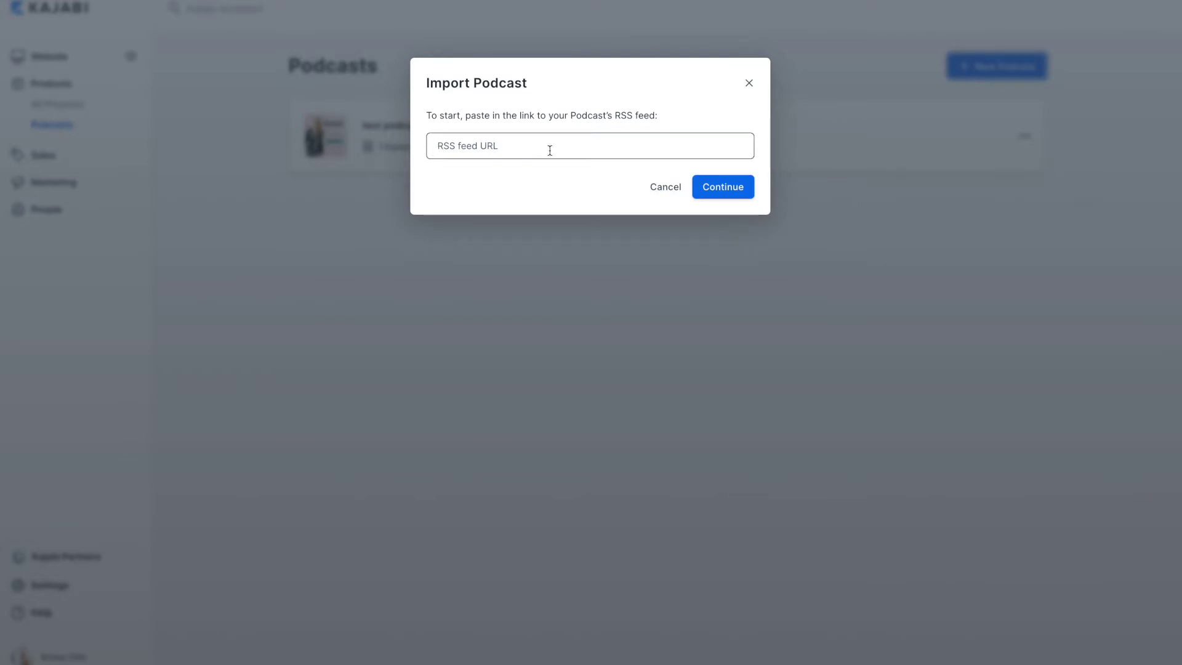
left_click(749, 83)
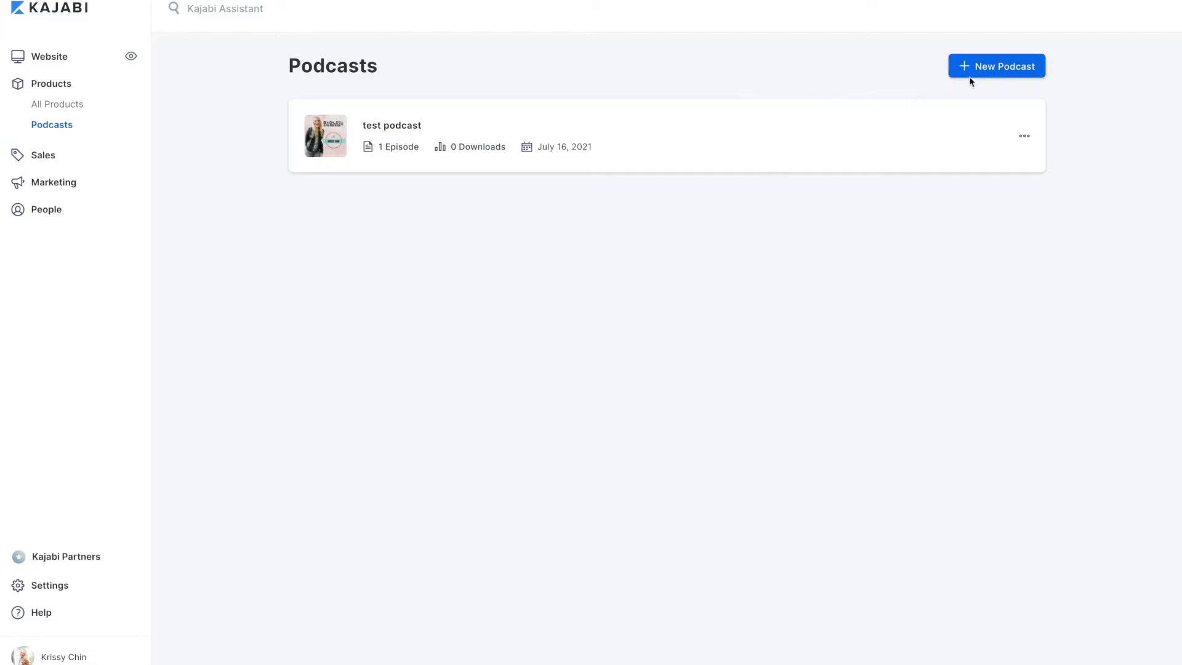
left_click(981, 68)
Step: Choose a brand-new Private Podcast and continue to the details step
left_click(913, 104)
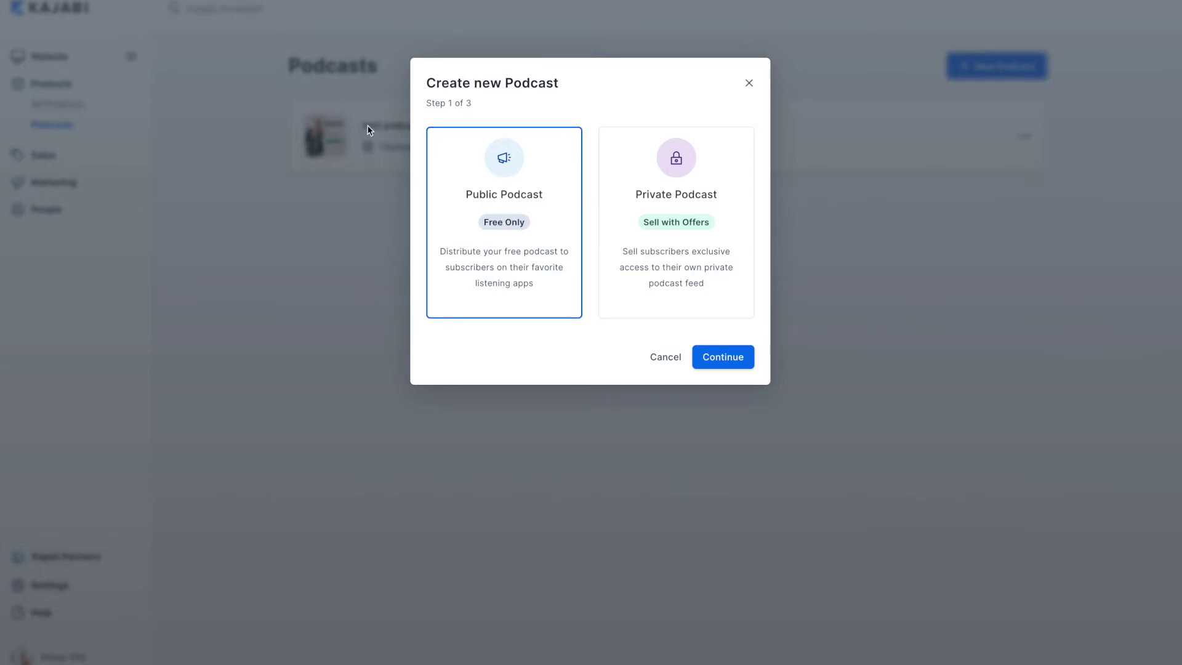
left_click(692, 208)
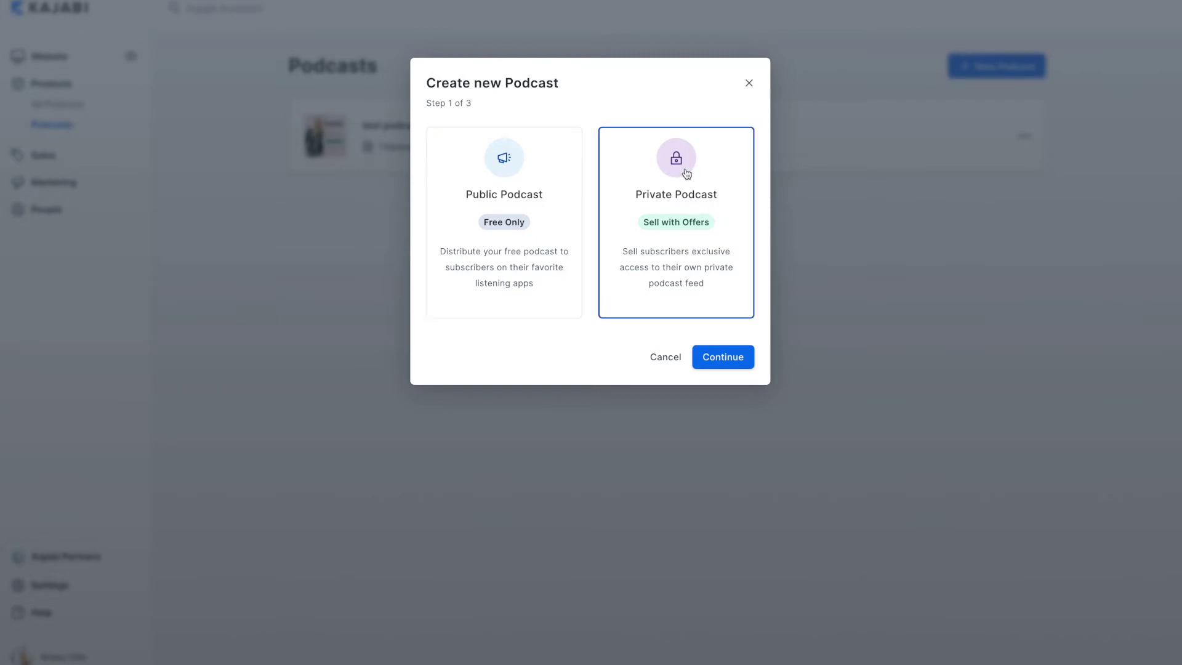
left_click(729, 360)
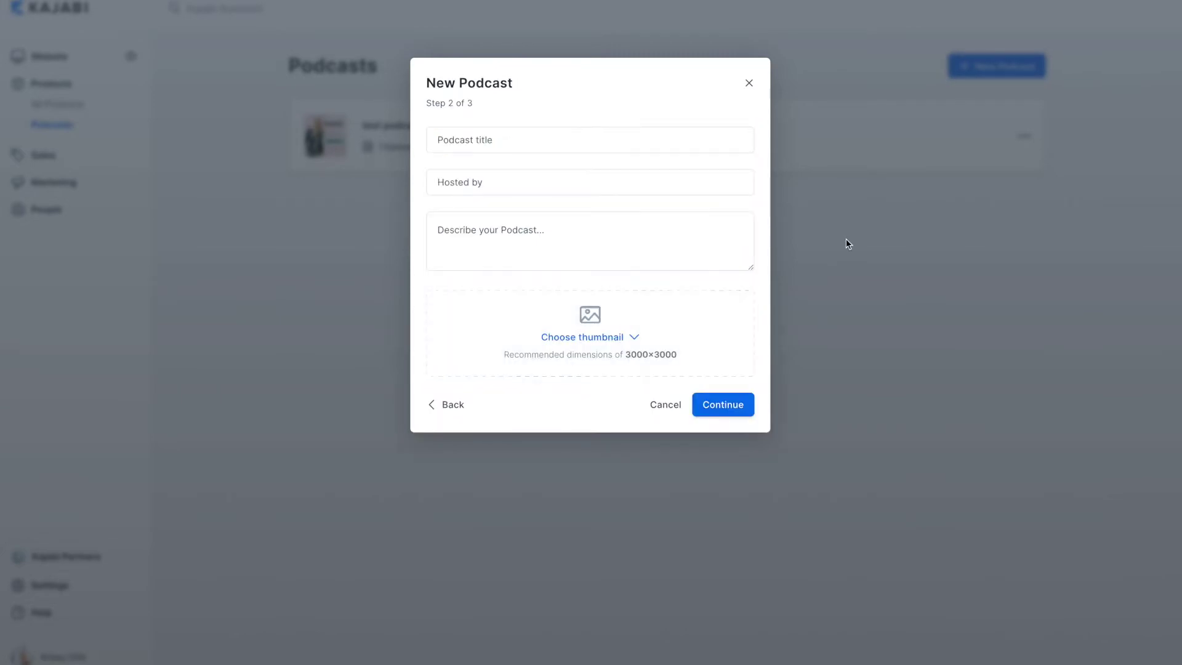
Step: Enter title 'Building and Scaling your course and membership business', the host's name and description 'blablabla'
left_click(503, 138)
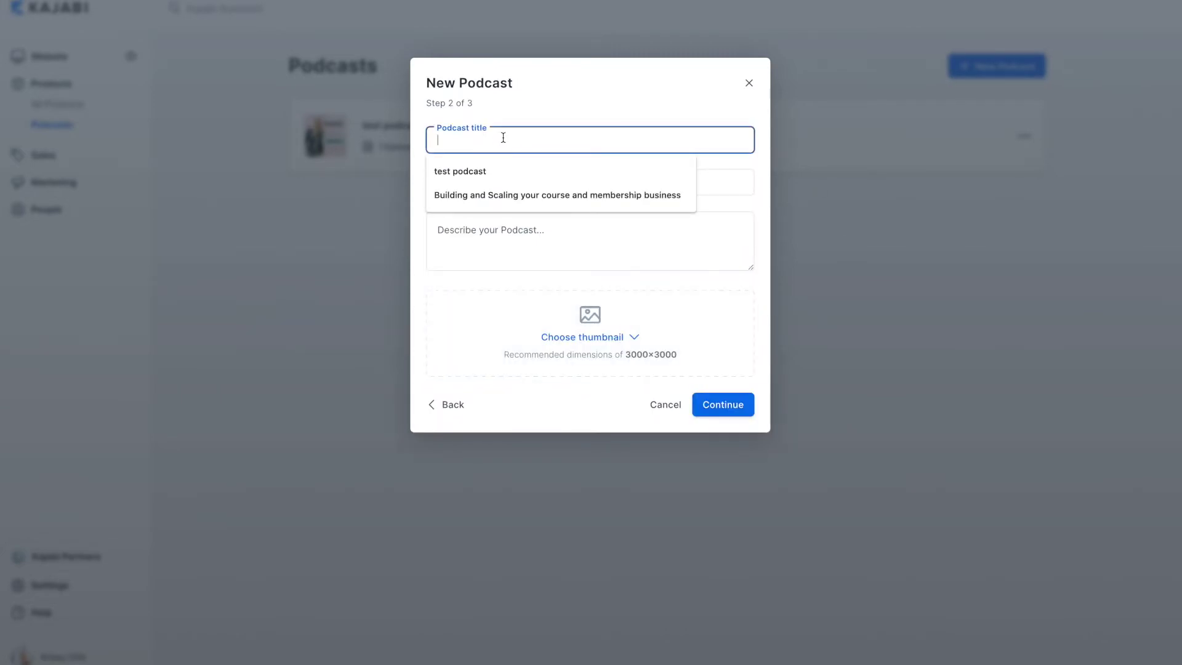
left_click(519, 196)
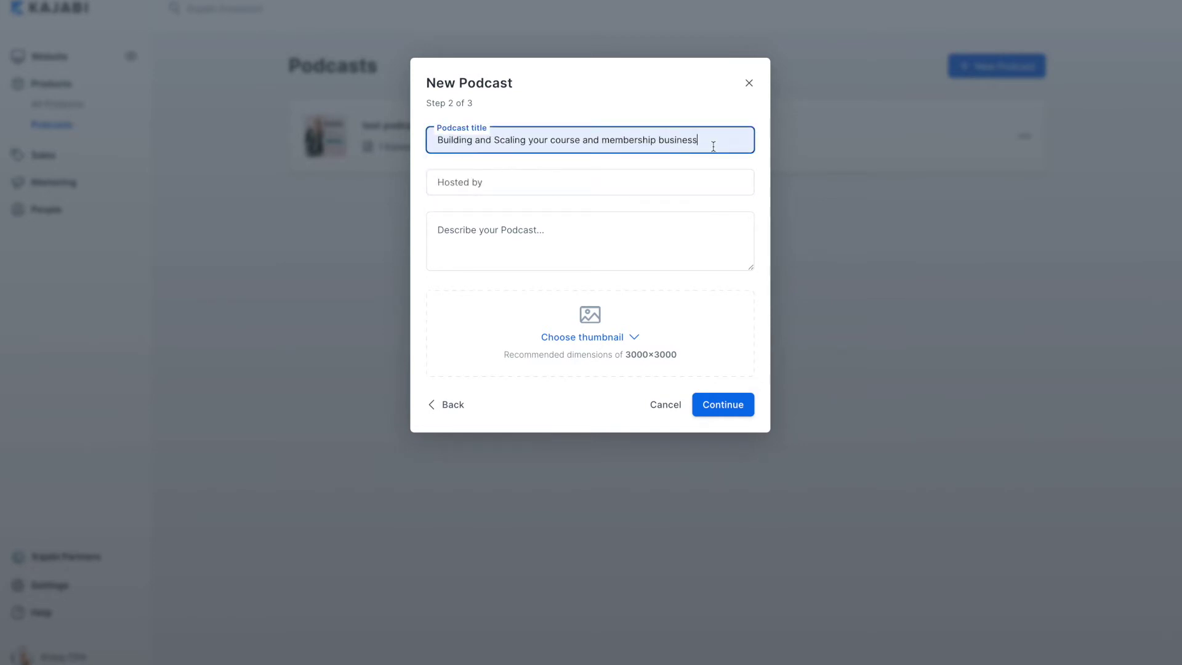
left_click(501, 183)
left_click(466, 240)
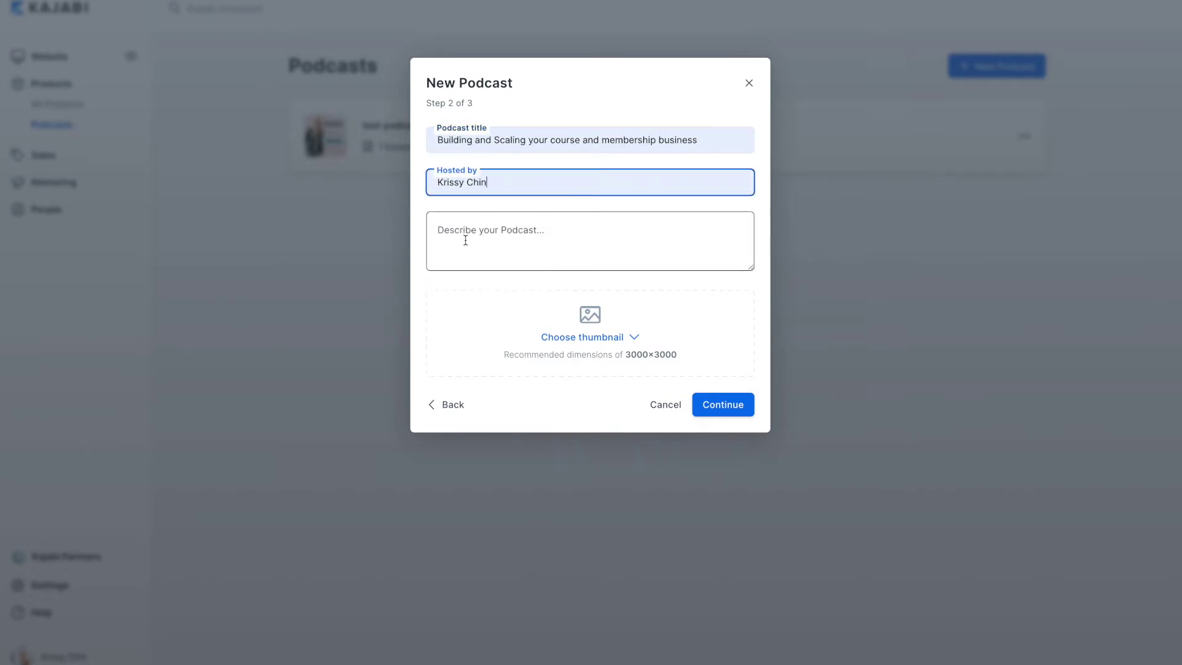
left_click(499, 231)
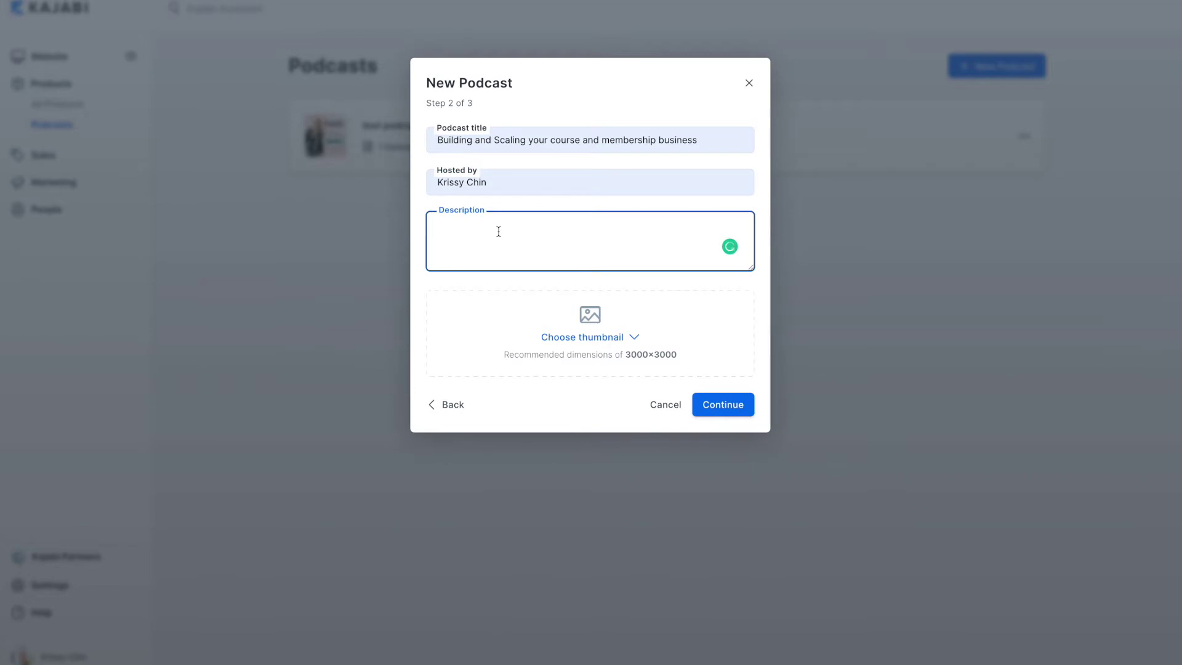
type("blablabla")
Step: Upload the podcast cover image as the thumbnail, save it, and continue to step 3
left_click(605, 338)
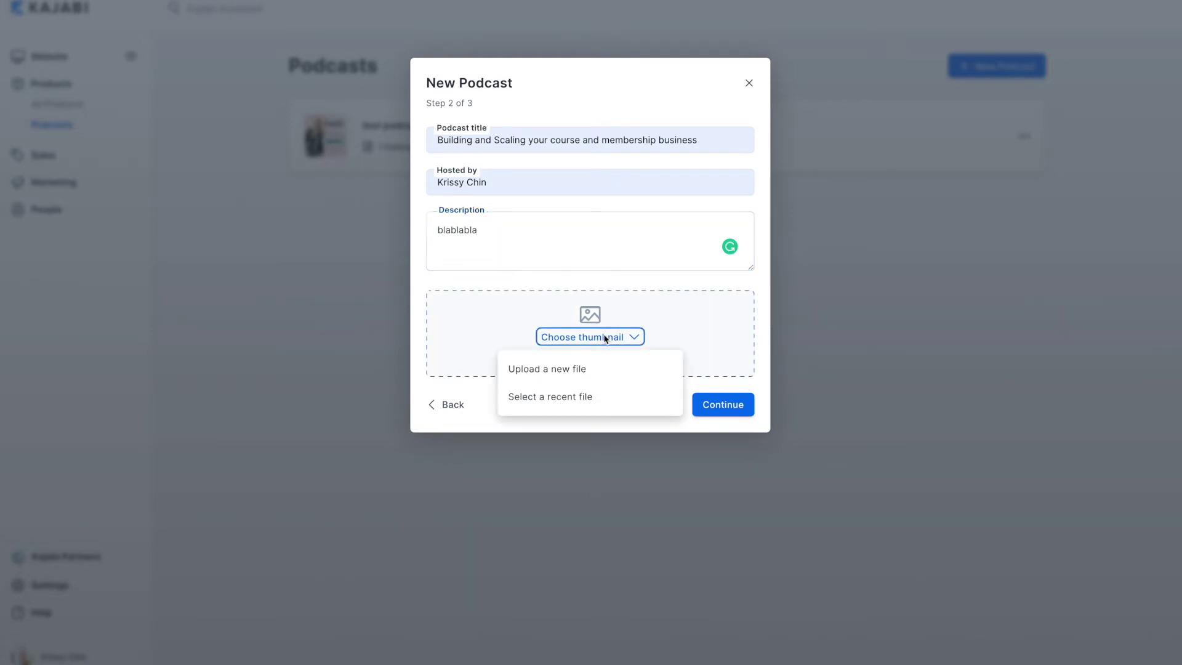
left_click(568, 369)
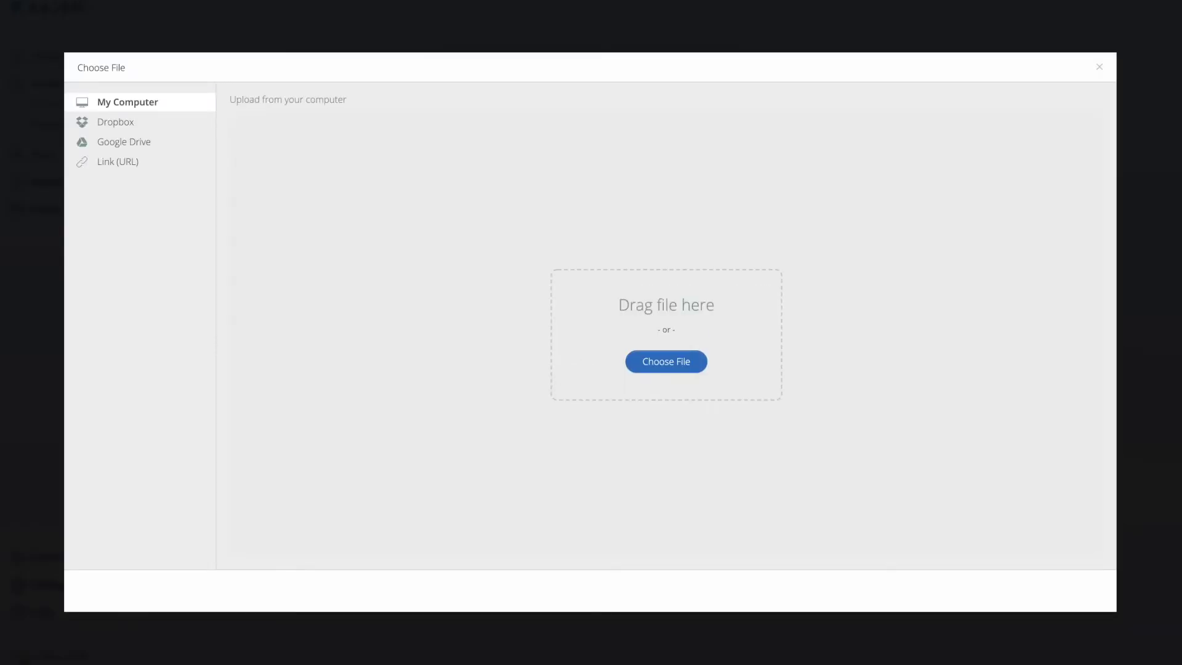
left_click_drag(1181, 333, 552, 332)
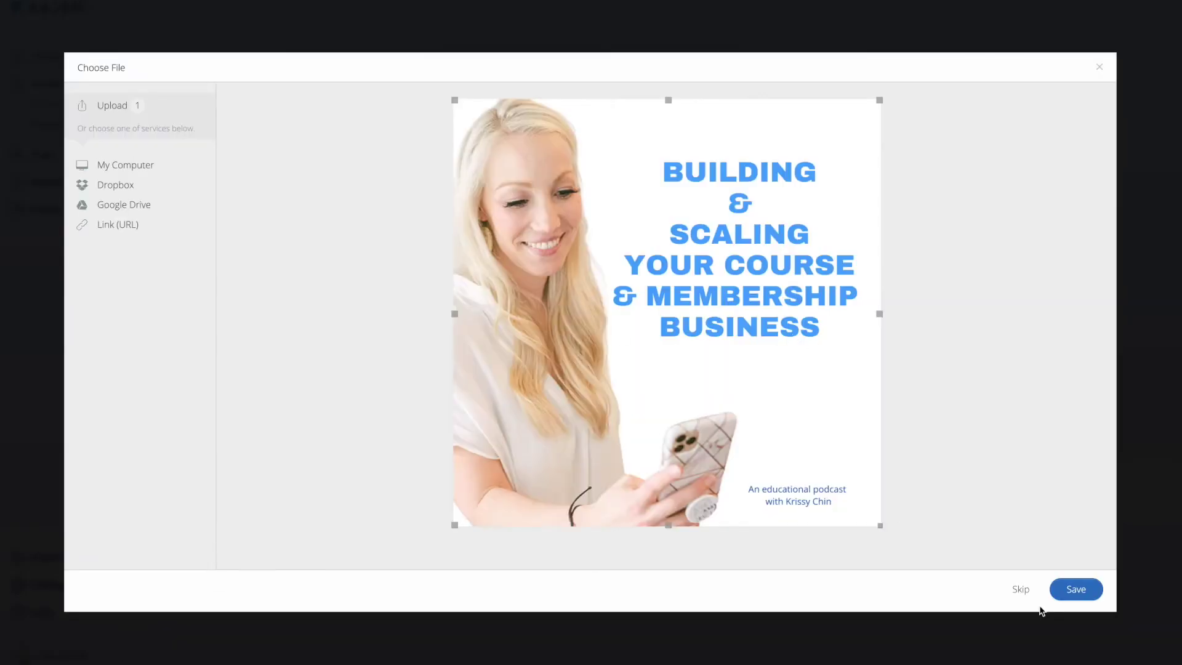
left_click(1071, 590)
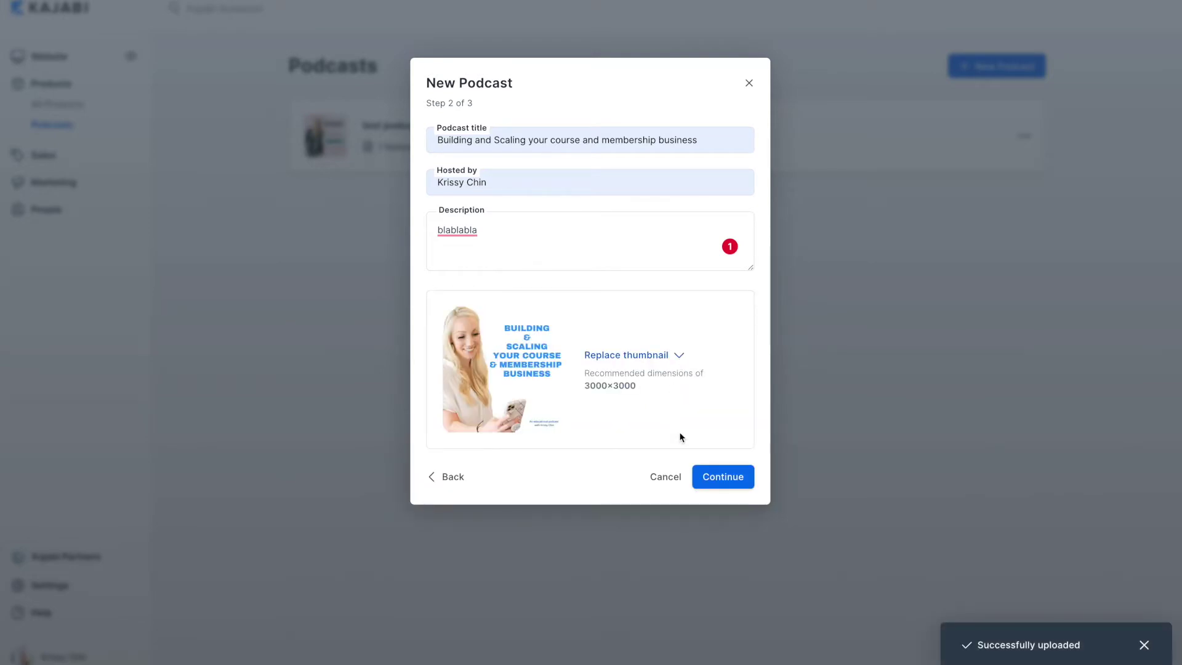
left_click(717, 483)
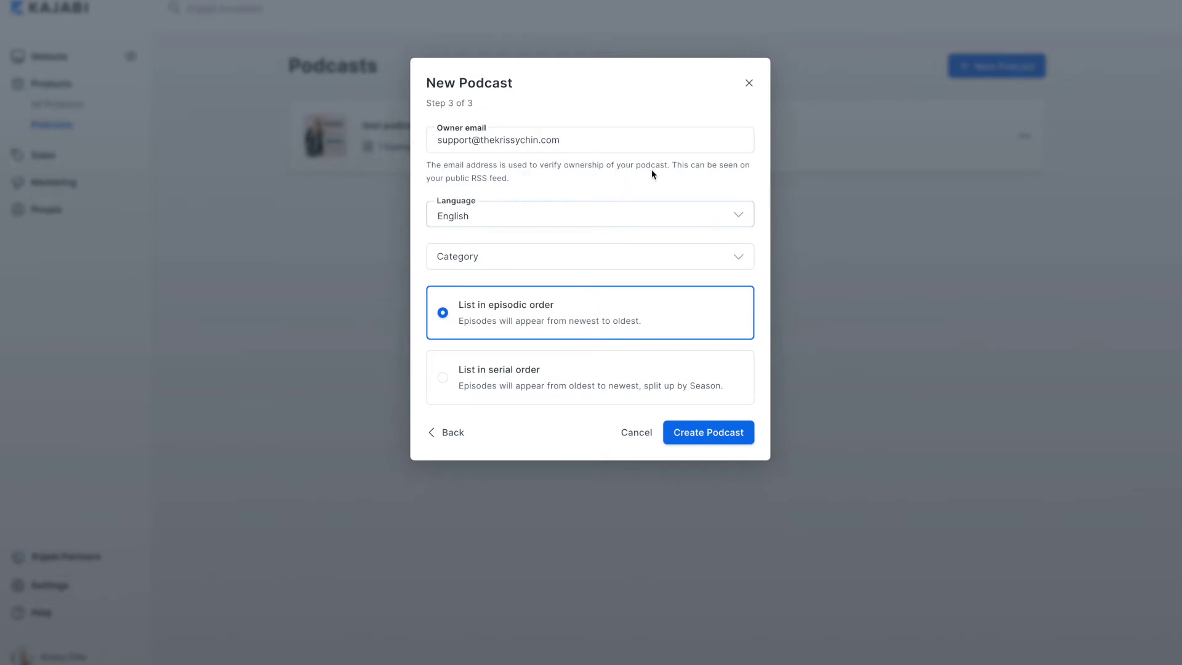
Step: Set the category to Business / Entrepreneurship and create the podcast
left_click(502, 259)
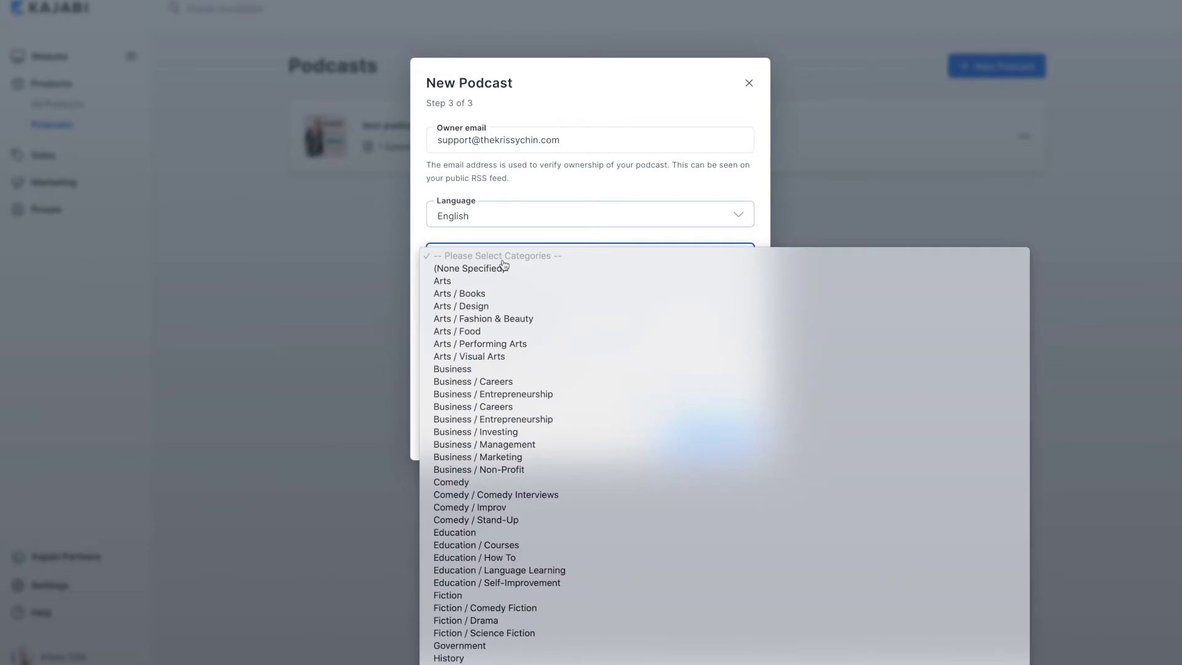
left_click(534, 399)
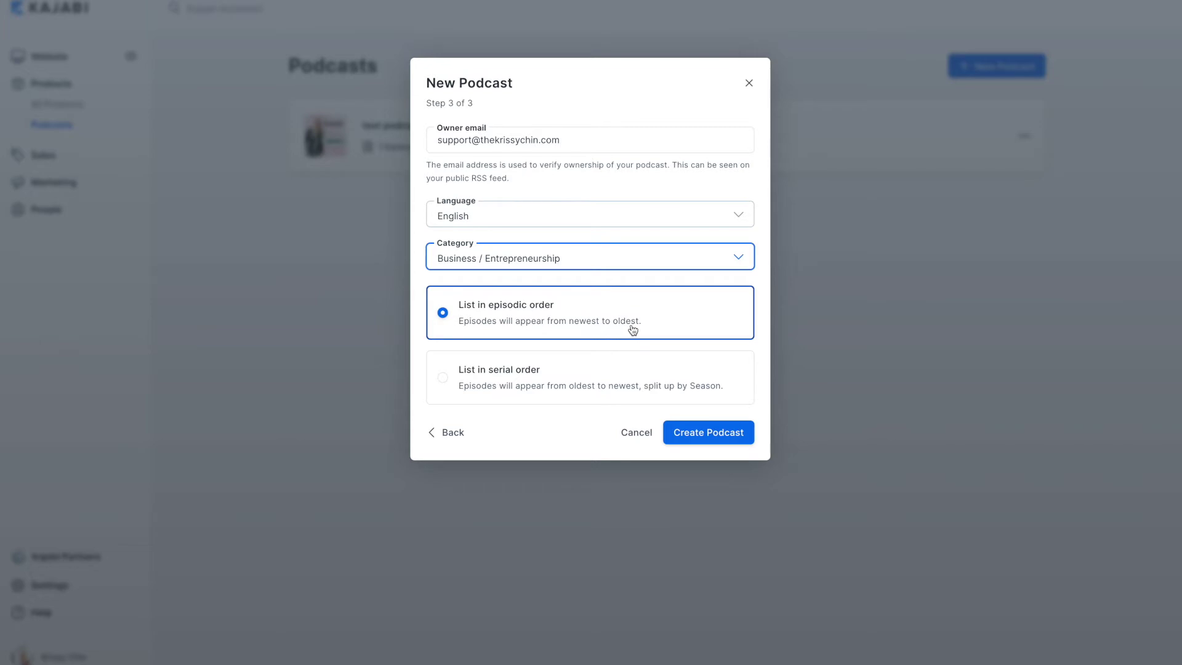
left_click(716, 437)
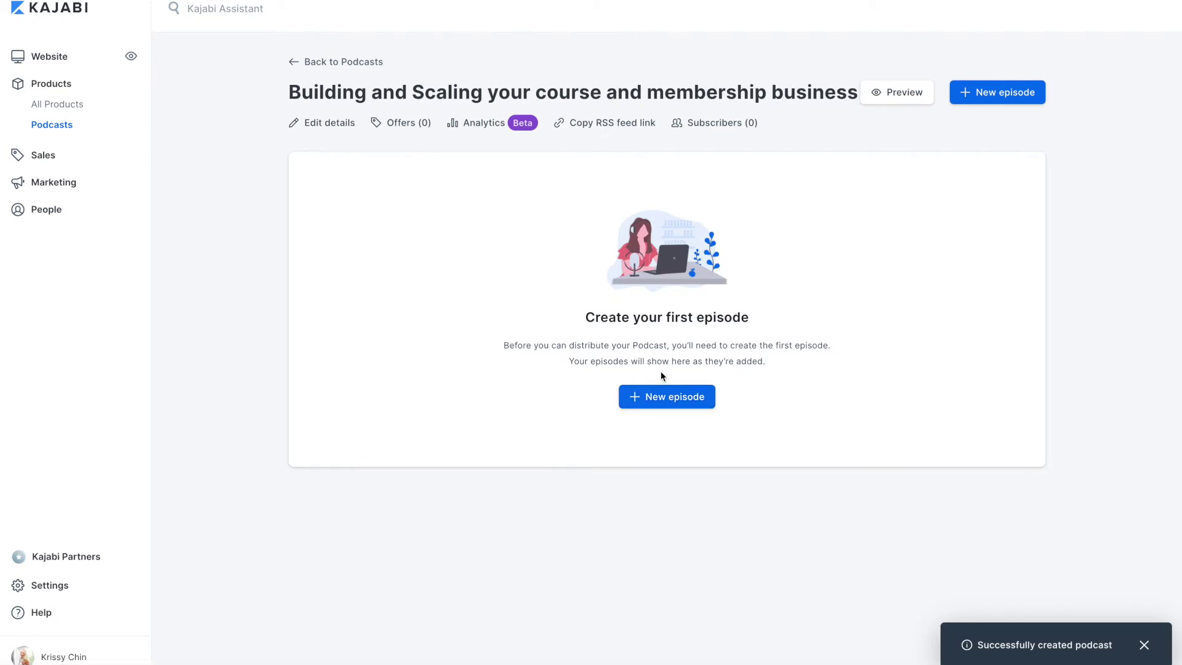
Step: Disable episode downloads and set the second category to Education / Courses
left_click(316, 129)
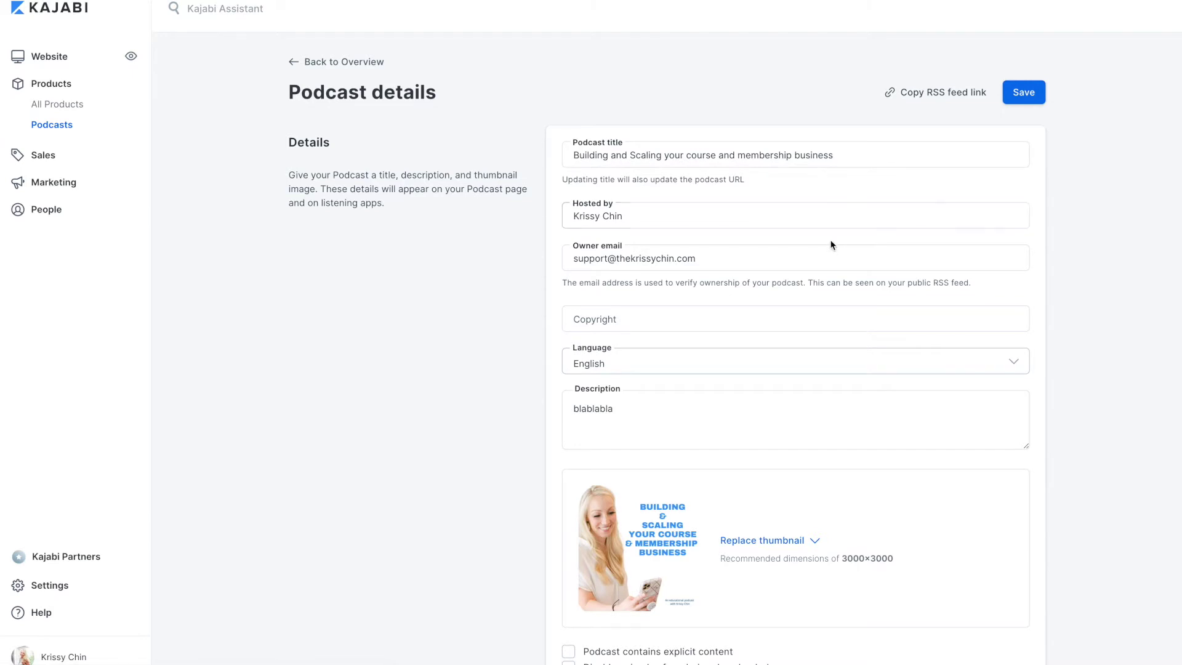
scroll(834, 243, "down", 4)
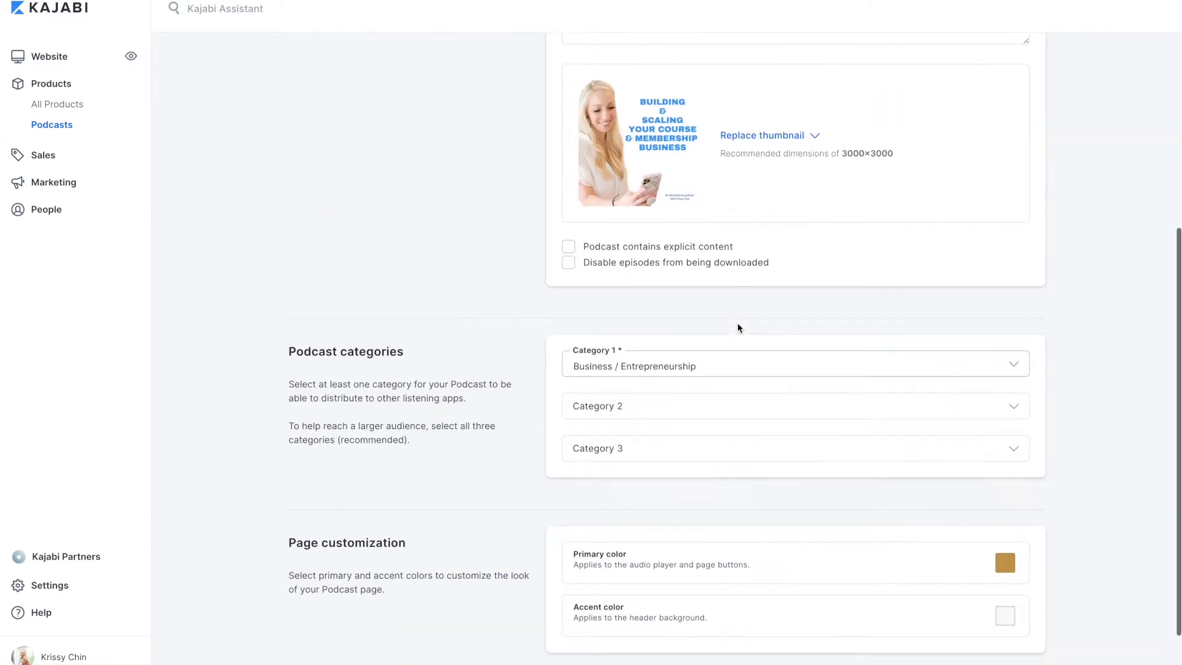
left_click(569, 264)
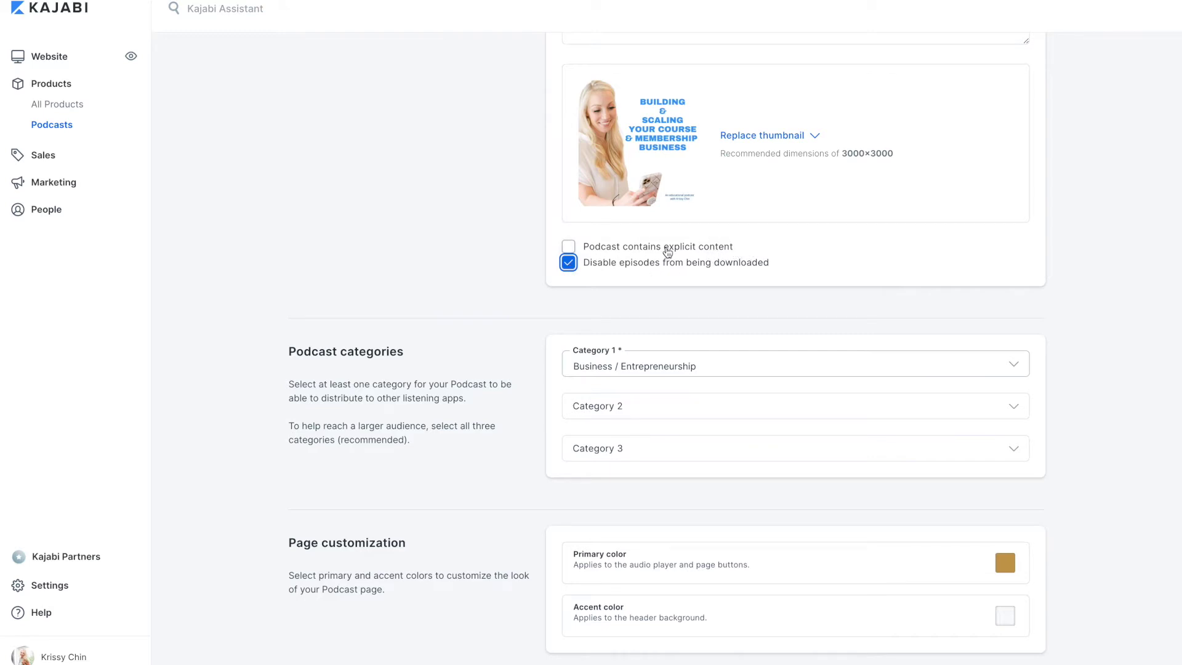
scroll(710, 259, "down", 1)
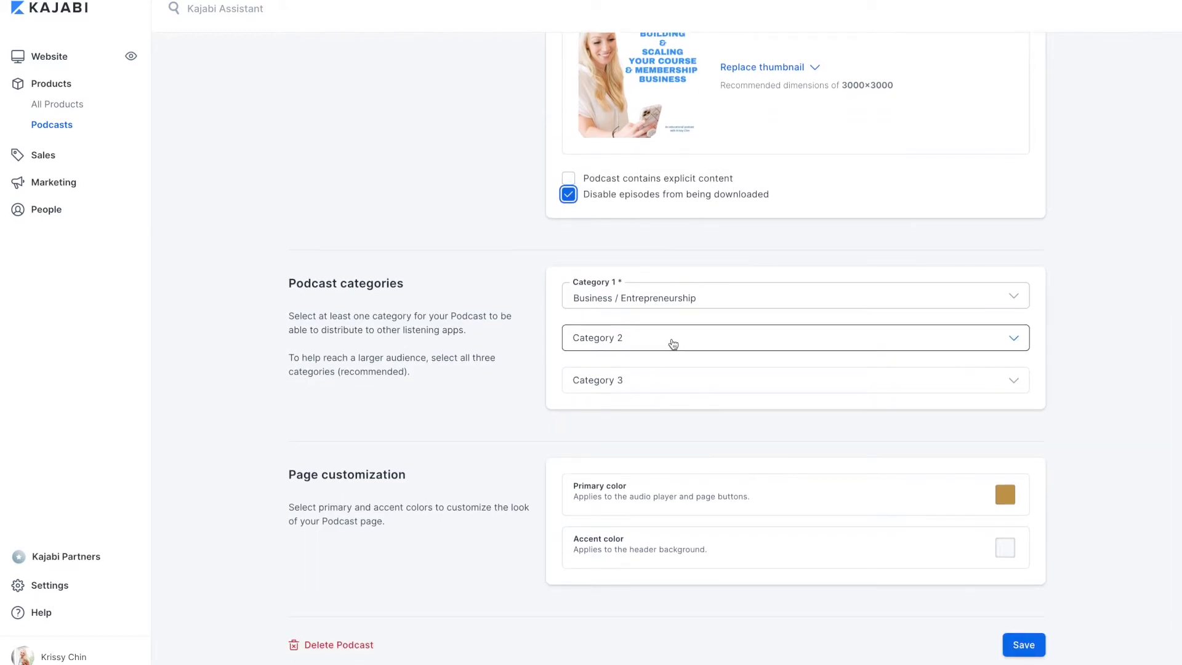
left_click(674, 340)
scroll(754, 440, "down", 5)
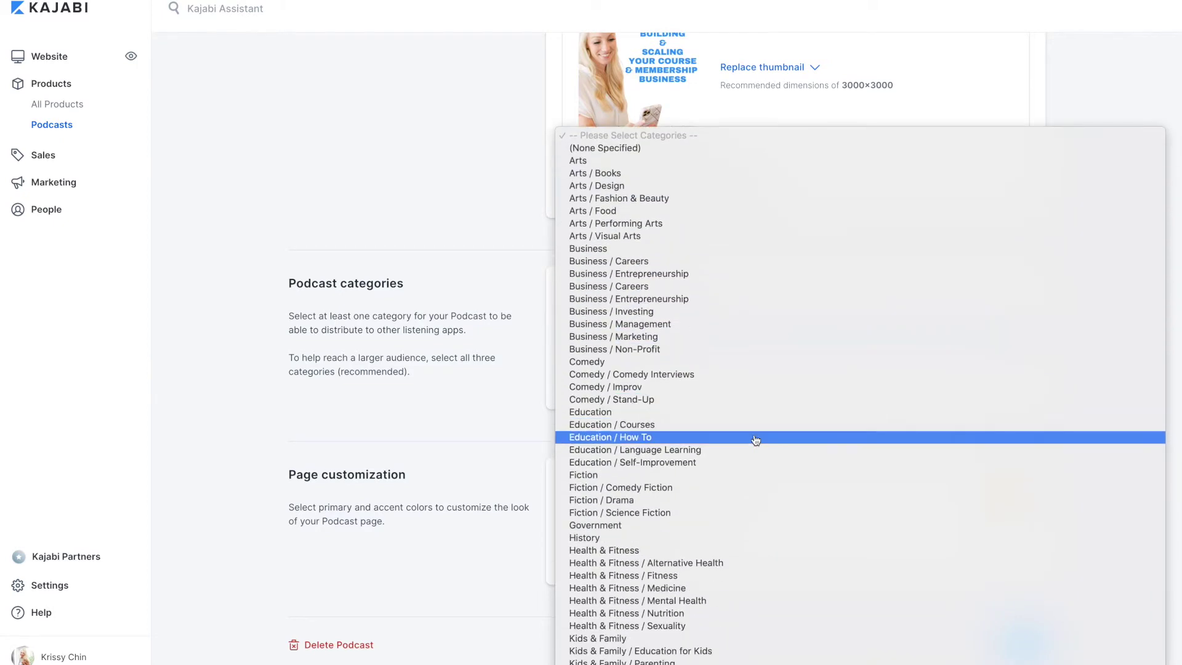
left_click(675, 426)
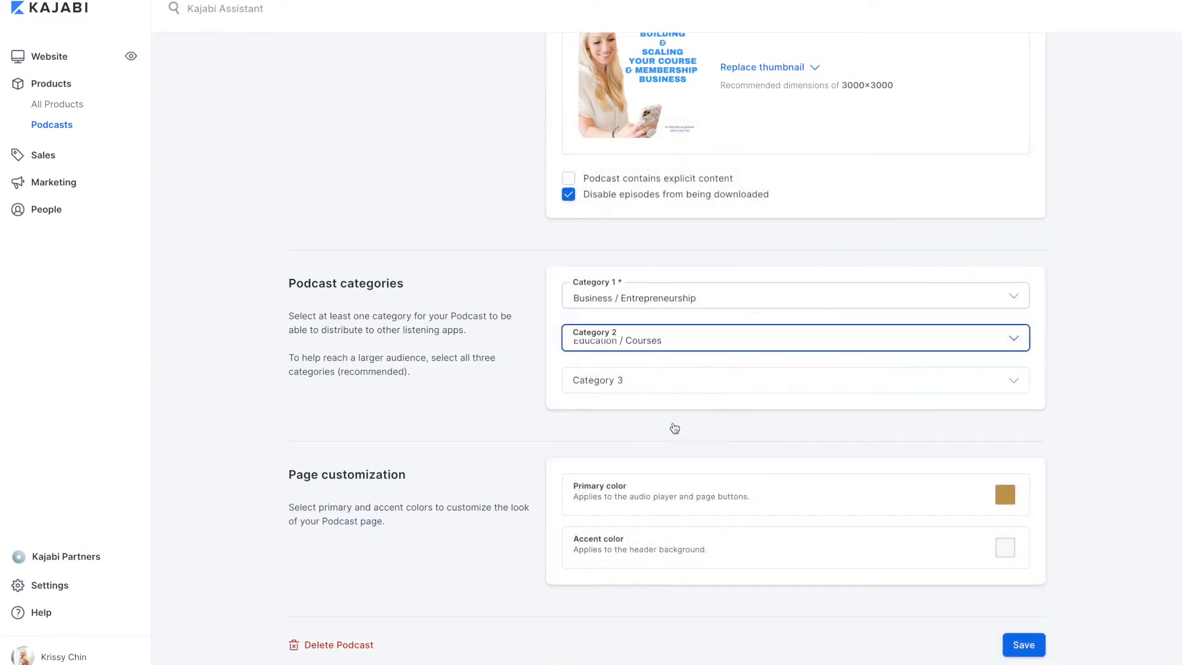
left_click(662, 391)
scroll(713, 462, "down", 5)
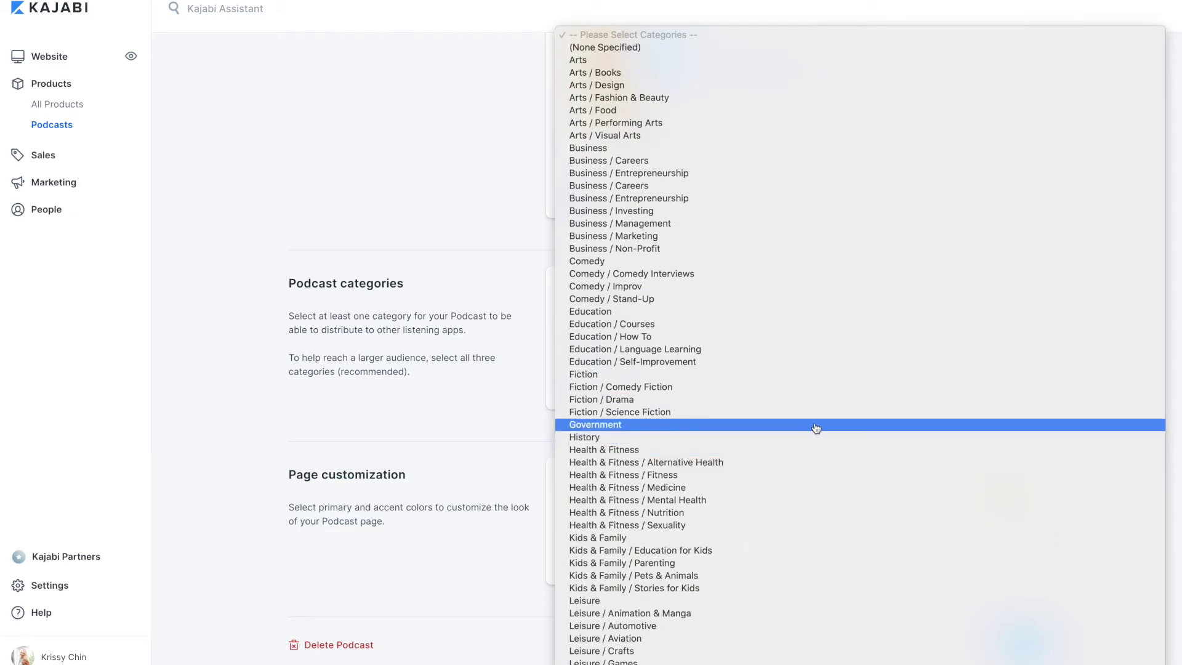
scroll(816, 428, "down", 4)
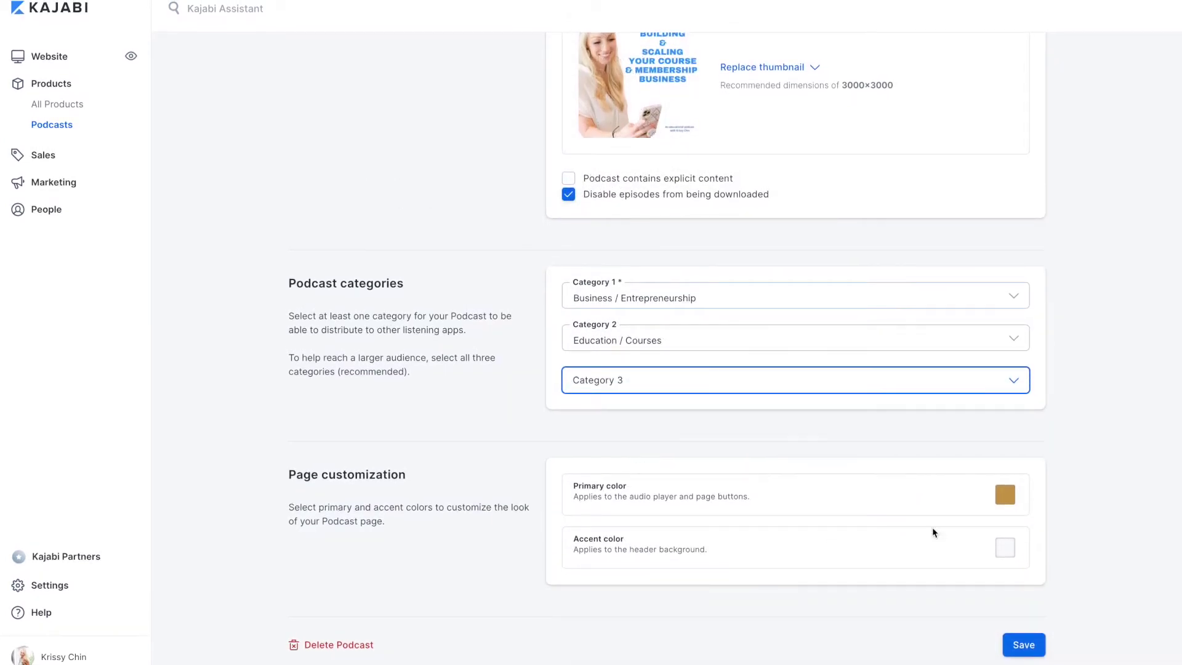
Step: Set a blue primary colour and a dark navy accent colour, then save the podcast
left_click(1006, 503)
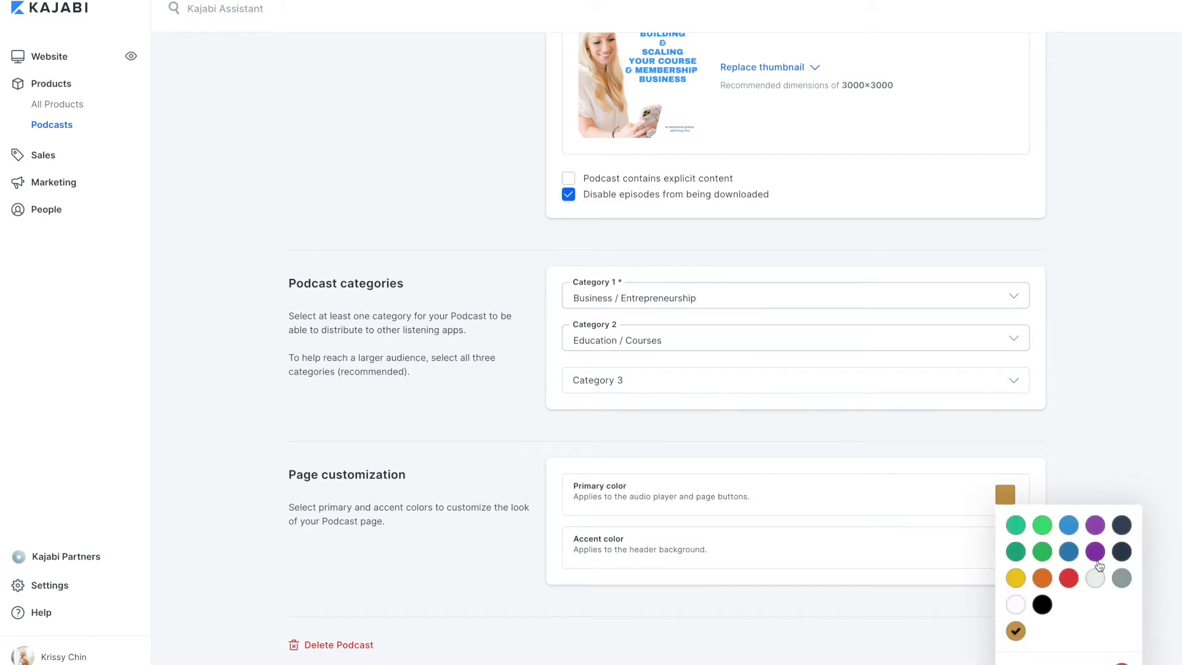
left_click(1069, 526)
left_click(776, 546)
left_click(1005, 547)
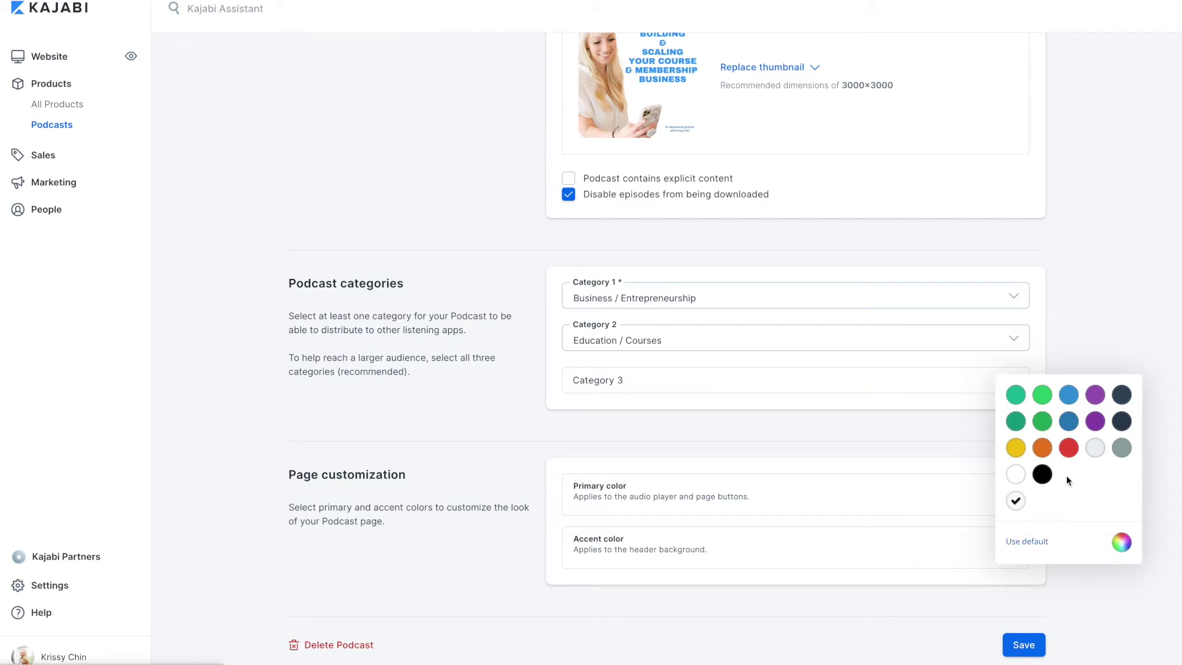
left_click(1121, 422)
left_click(1157, 509)
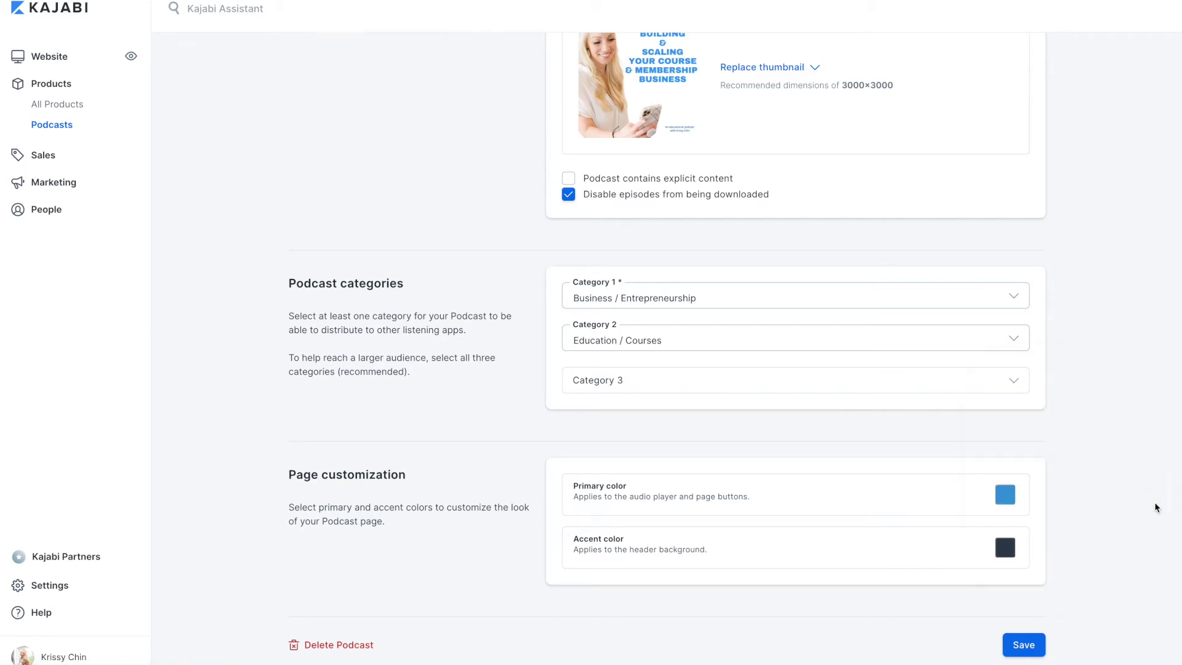
left_click(1017, 646)
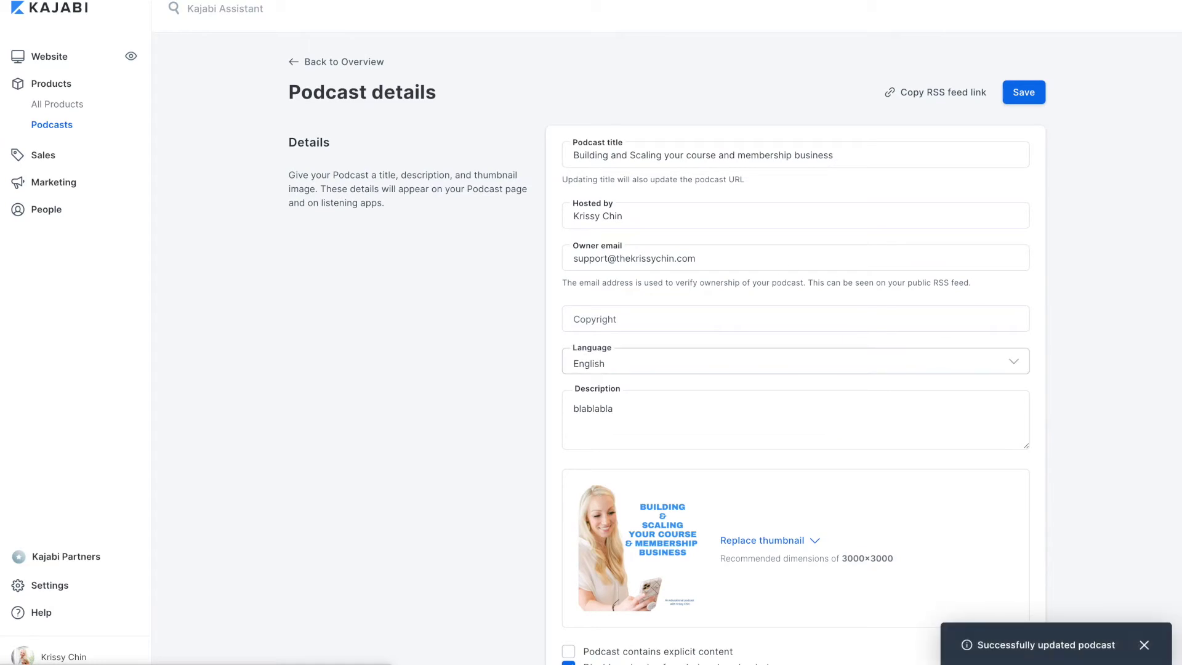
left_click(1023, 94)
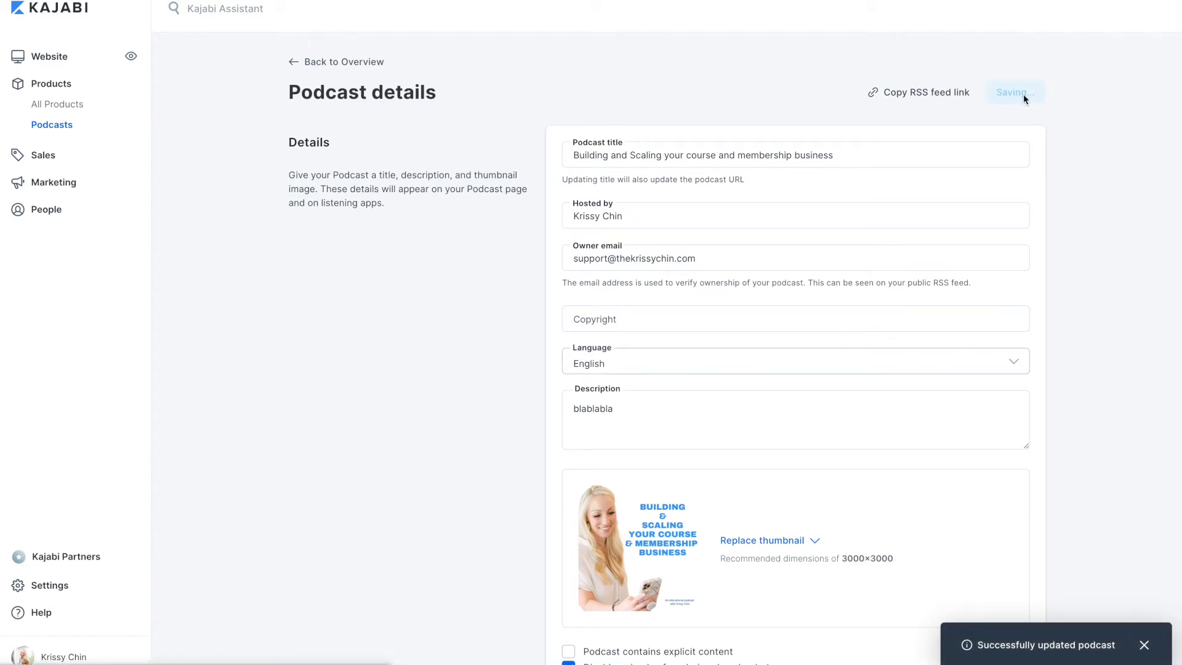
Step: Check the podcast's Offers, copy its RSS feed link, and start a new episode
left_click(348, 64)
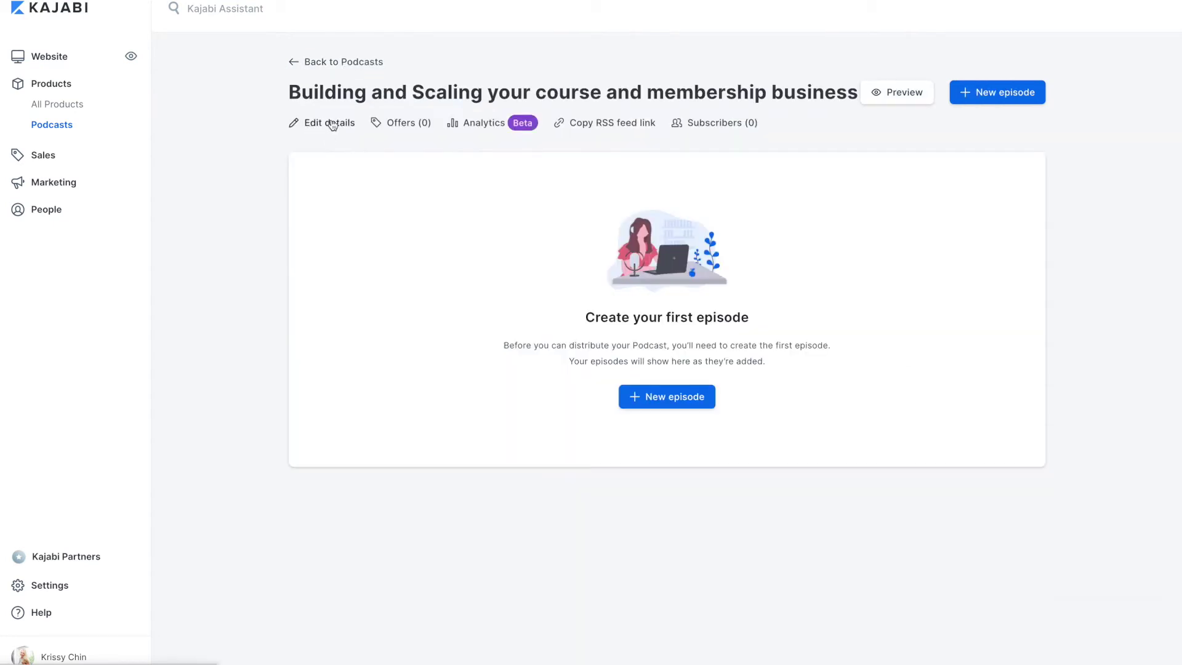
left_click(399, 125)
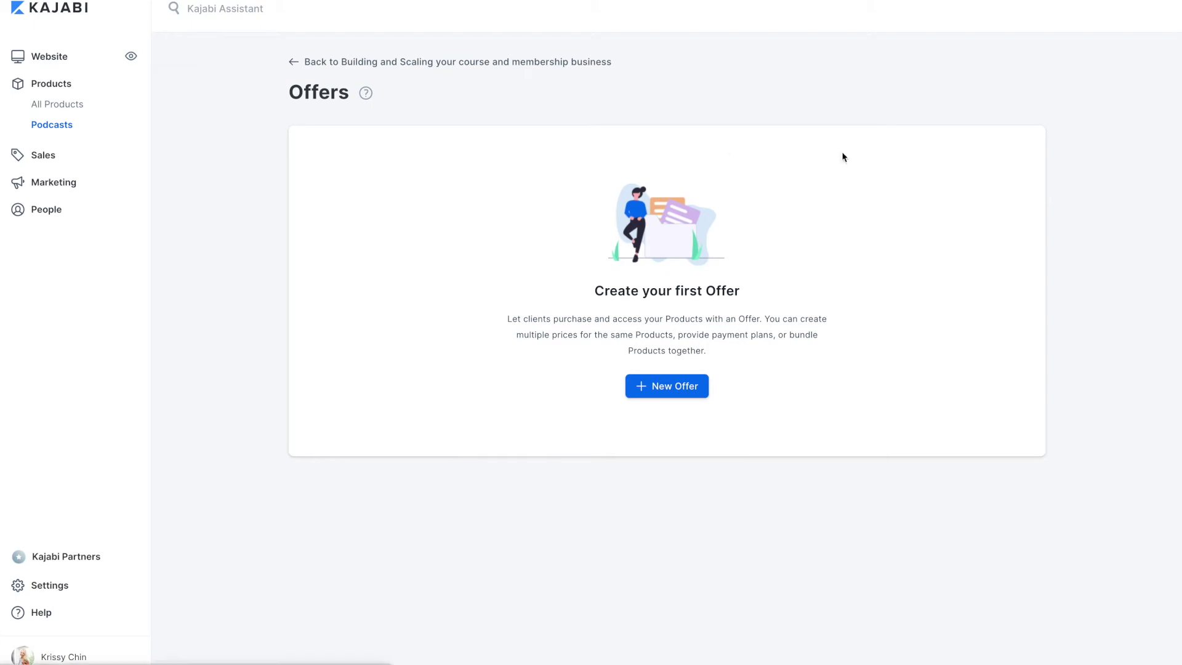
left_click(297, 63)
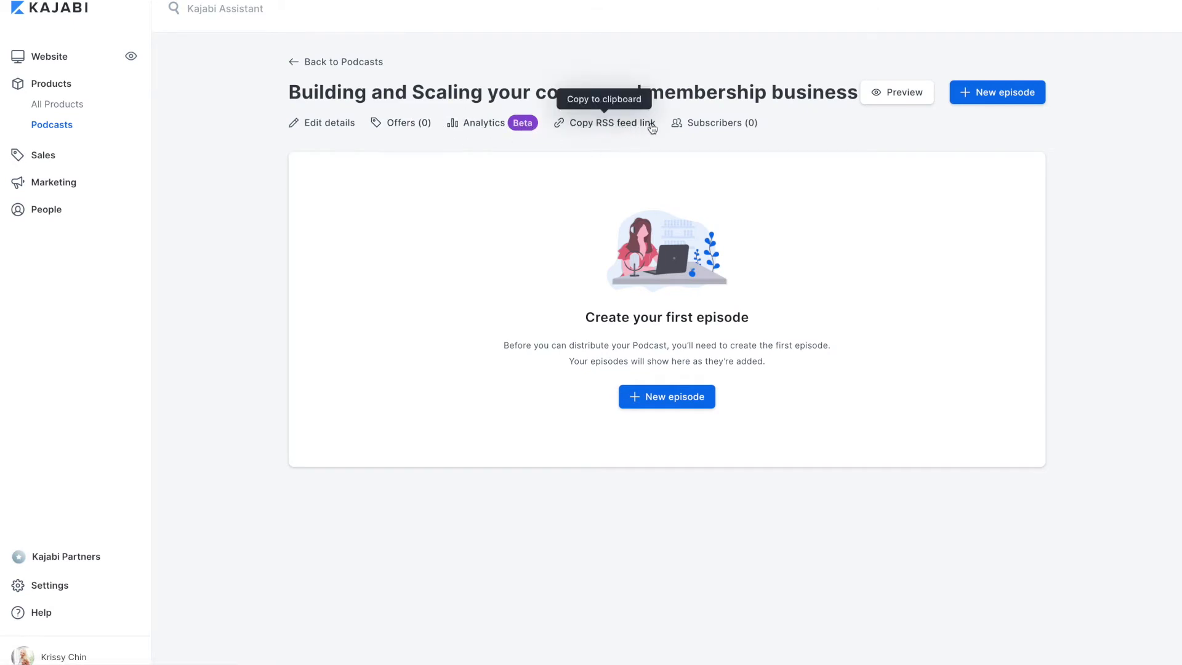
left_click(610, 126)
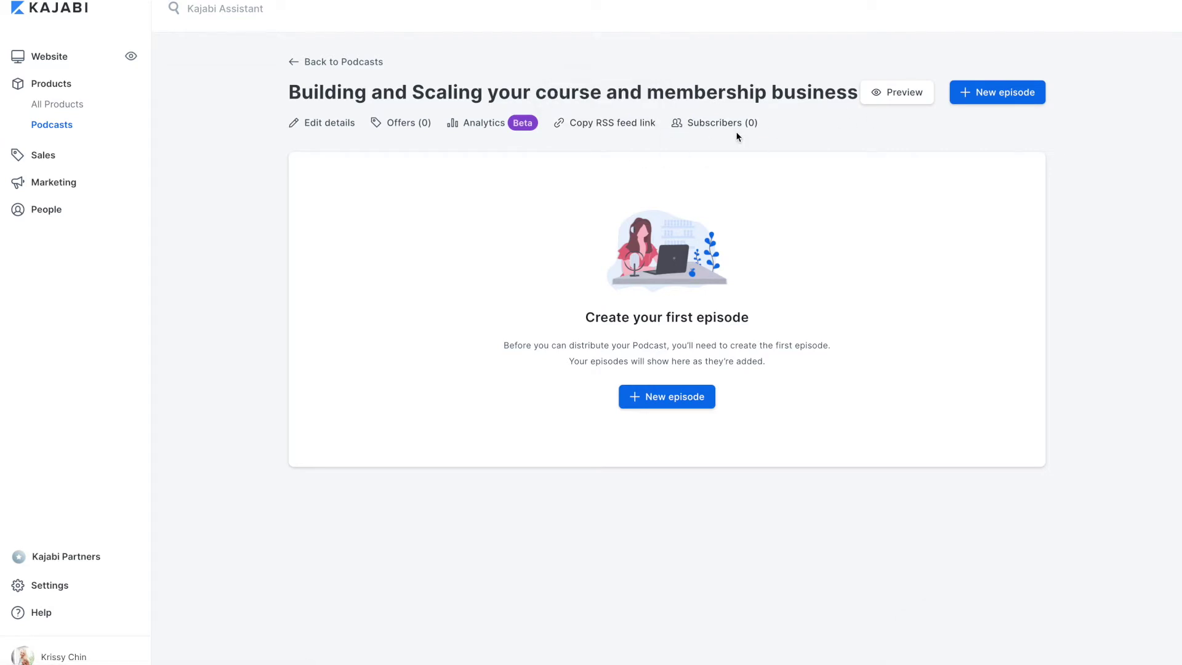
left_click(670, 400)
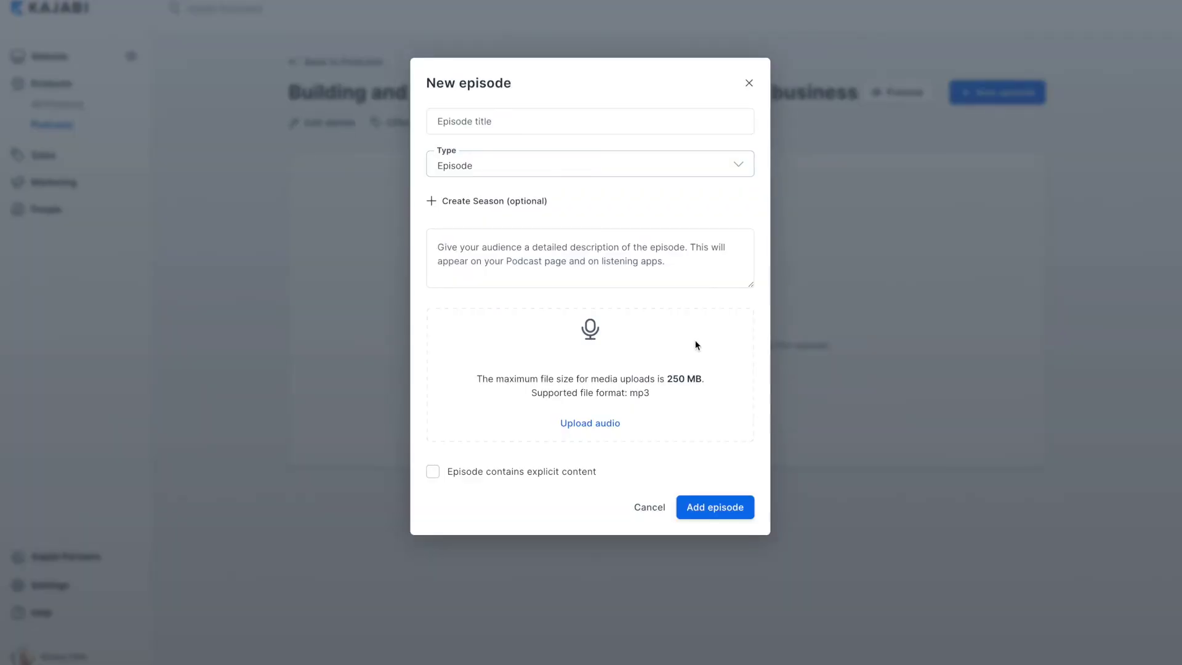
Step: Try the episode title, set the episode type to Trailer, then close the form
left_click(494, 120)
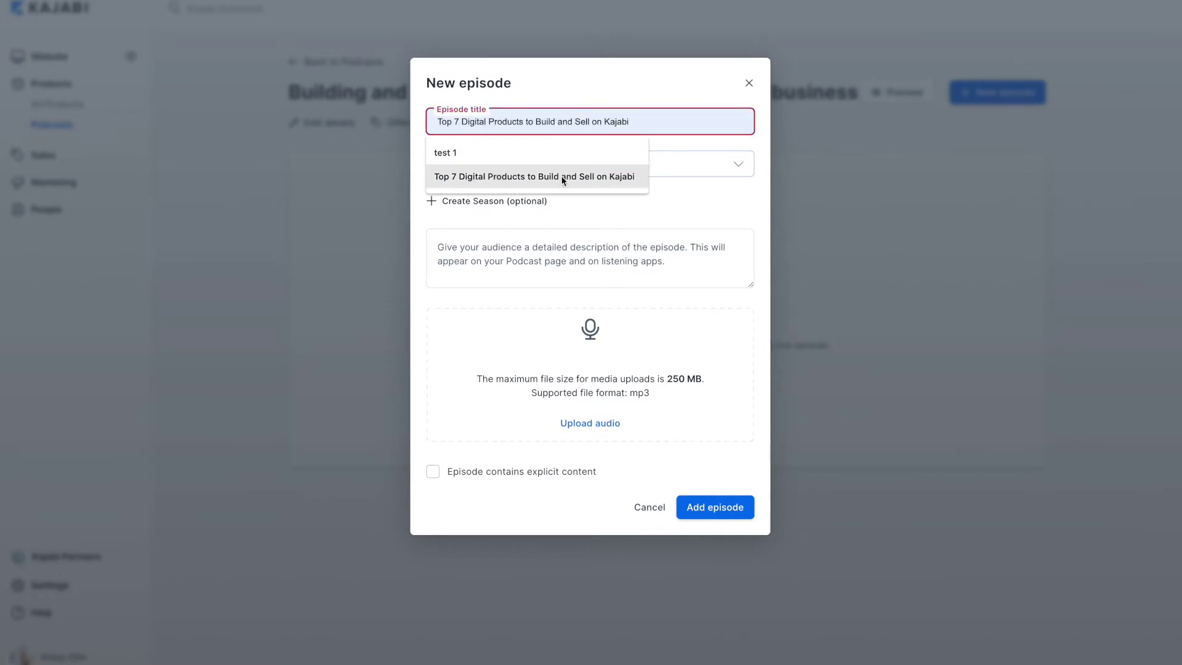
left_click(668, 196)
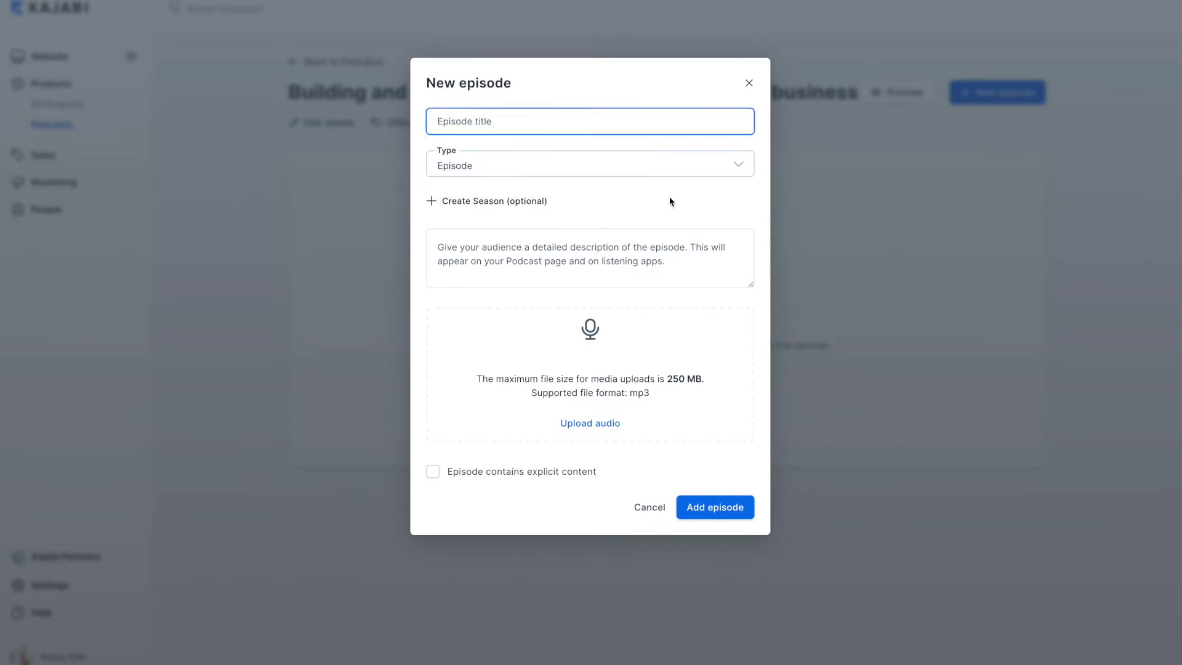
left_click(505, 173)
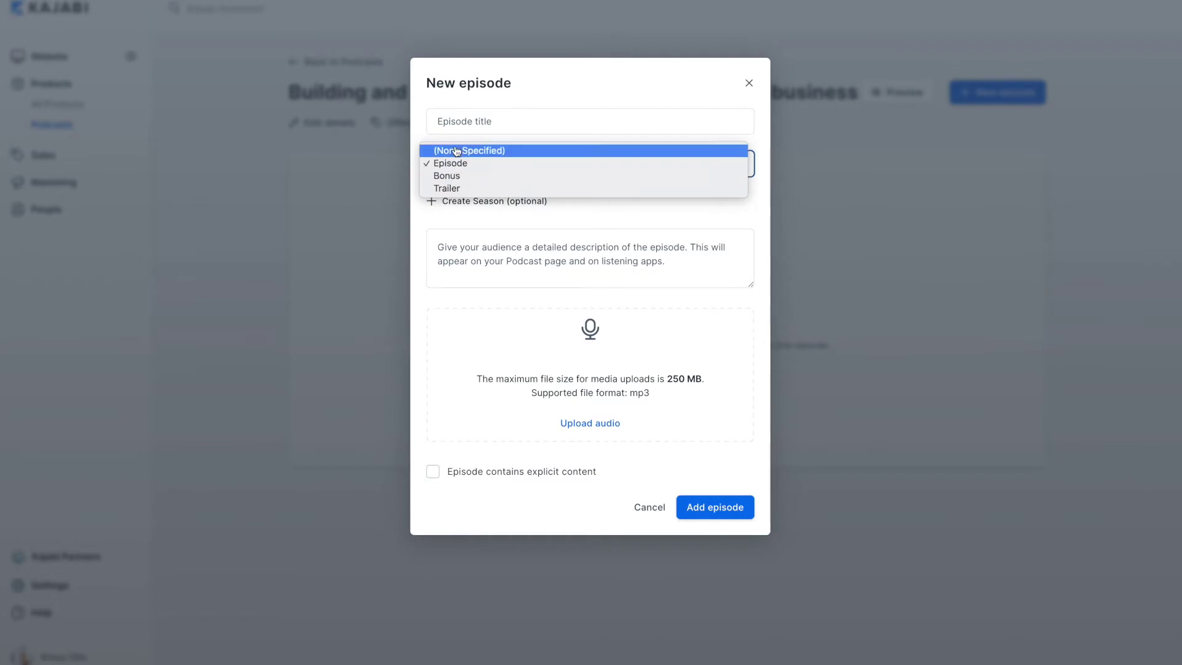
left_click(454, 191)
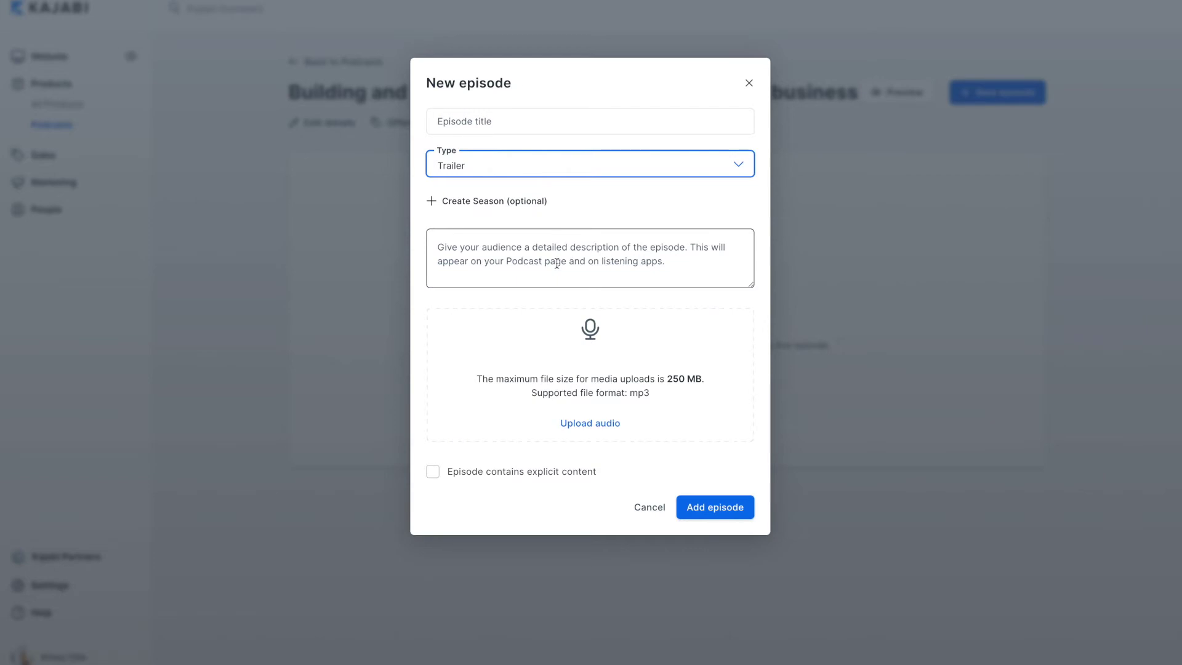
left_click(673, 261)
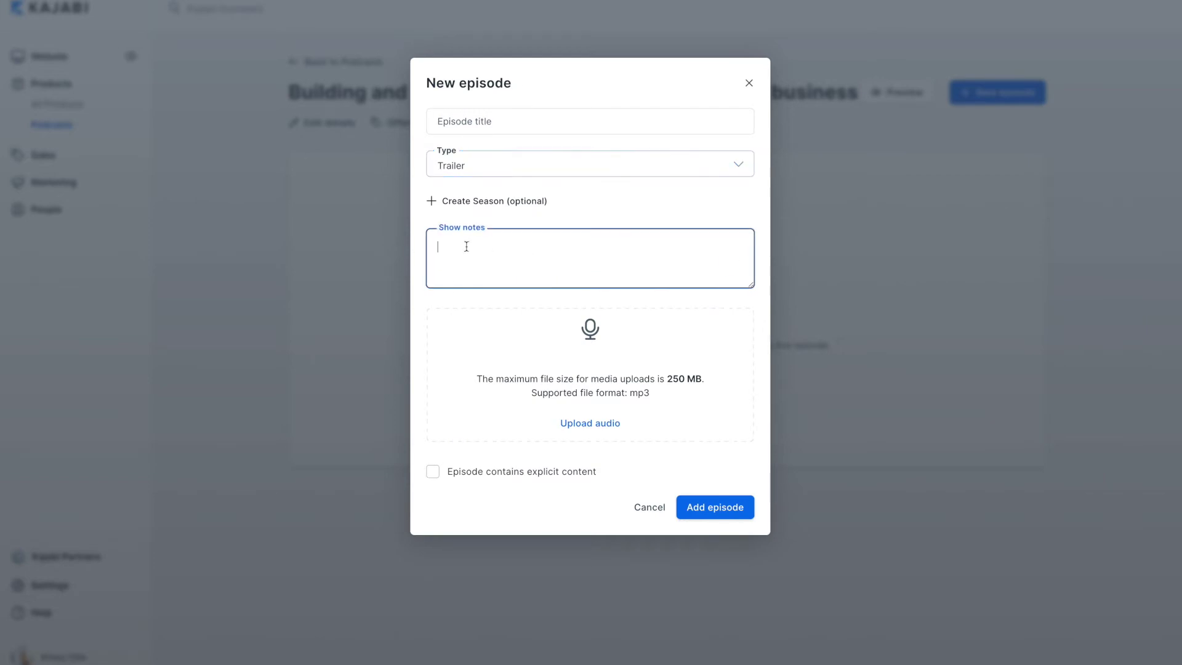
left_click(400, 250)
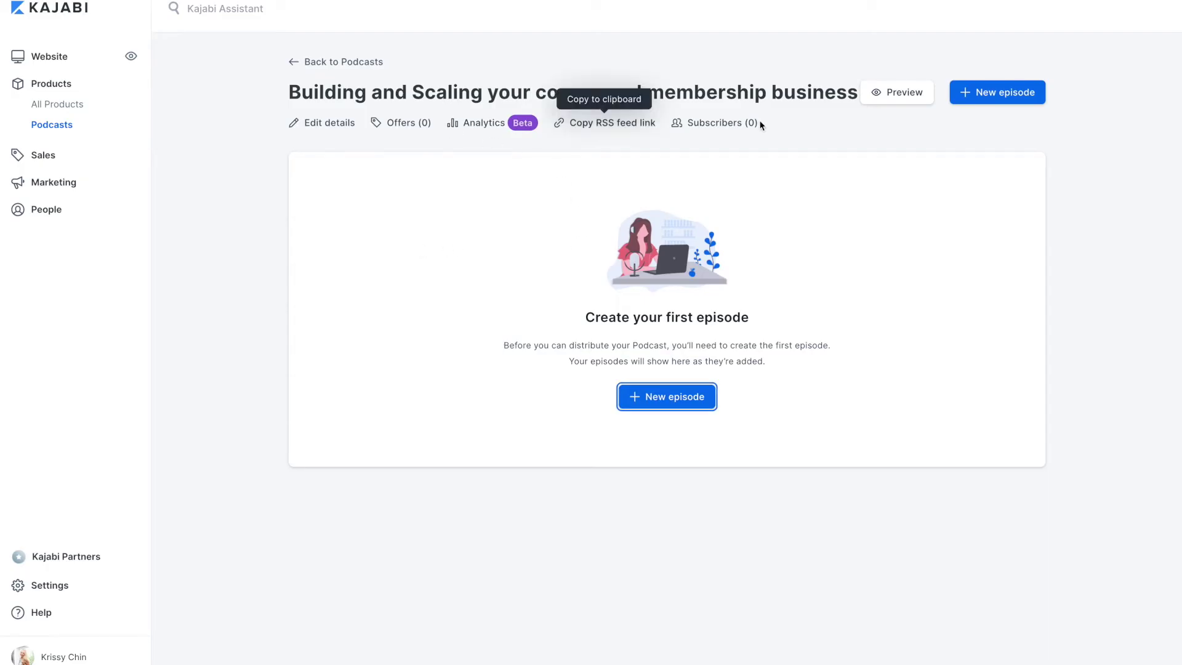
Step: Reopen the new episode form, cancel it unsaved, and return to the podcasts list
left_click(981, 93)
left_click(485, 245)
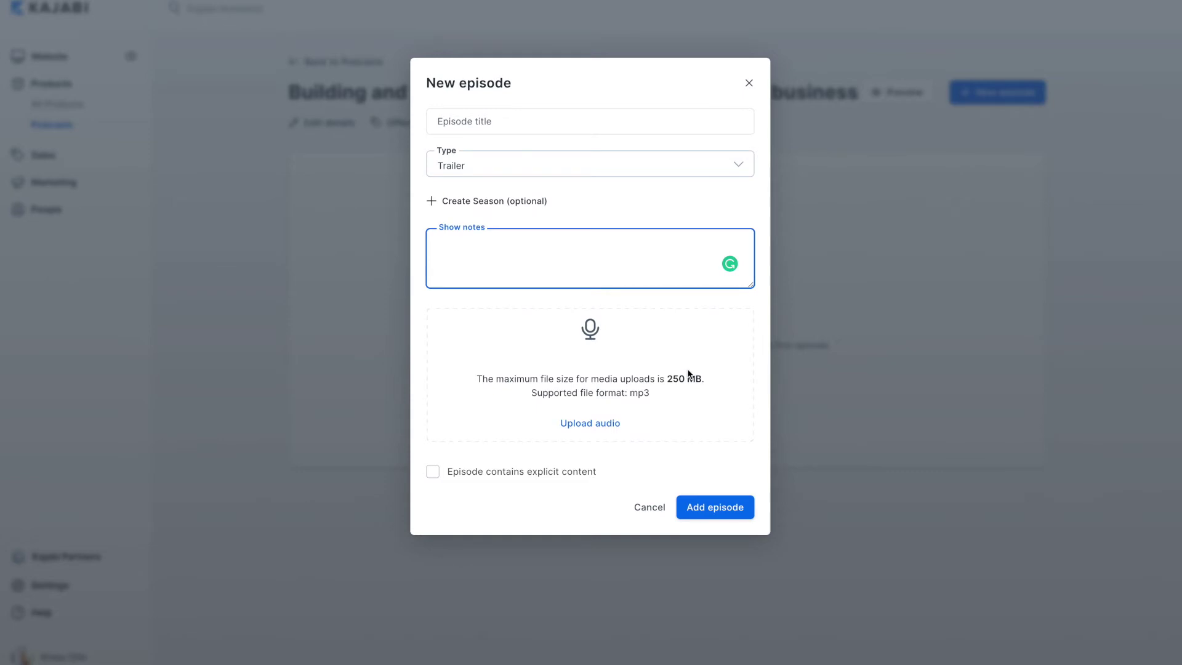
left_click(648, 509)
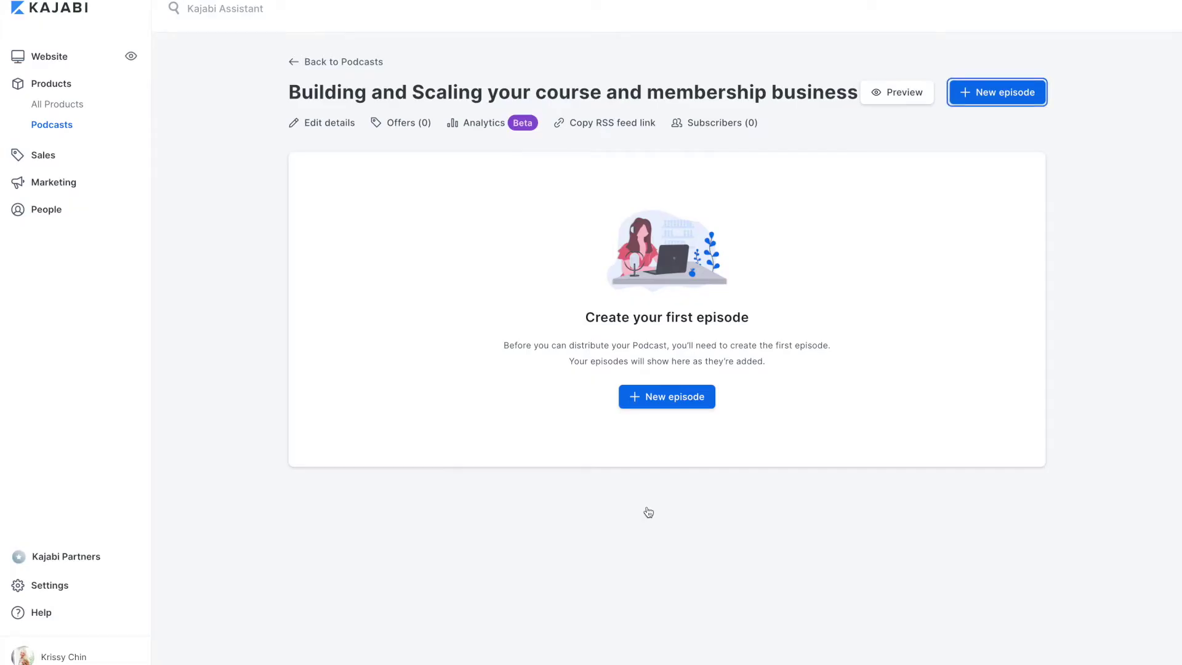
left_click(328, 64)
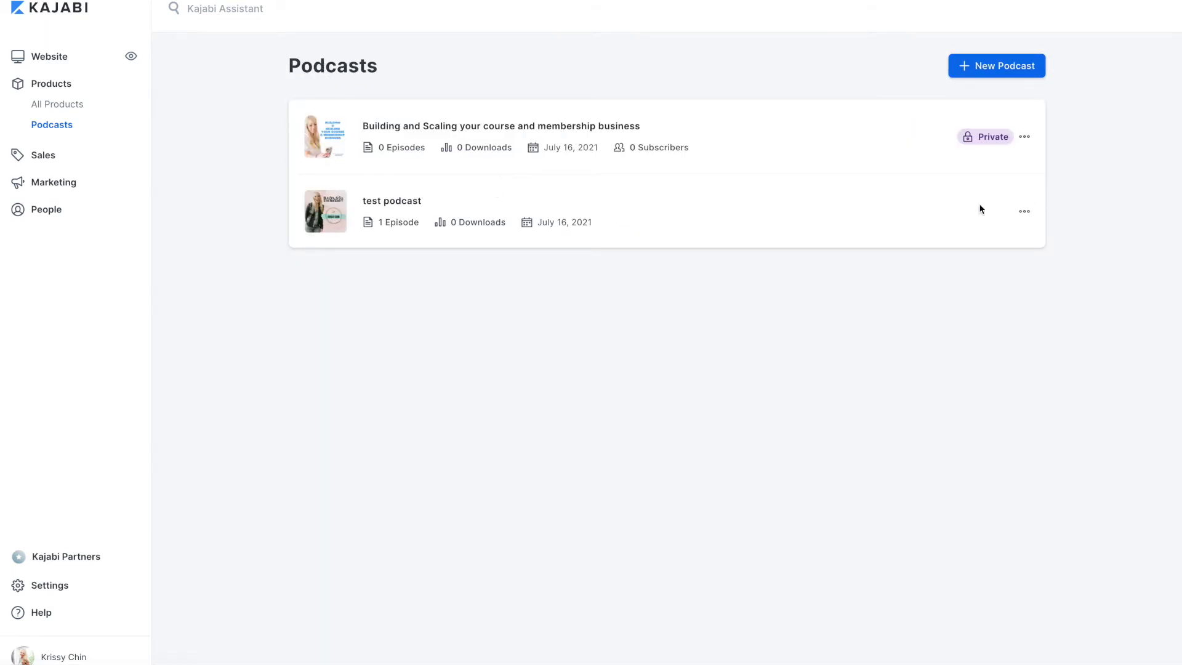
Step: Check the podcasts' option menus, then open 'test podcast' and its episode's options
left_click(1025, 137)
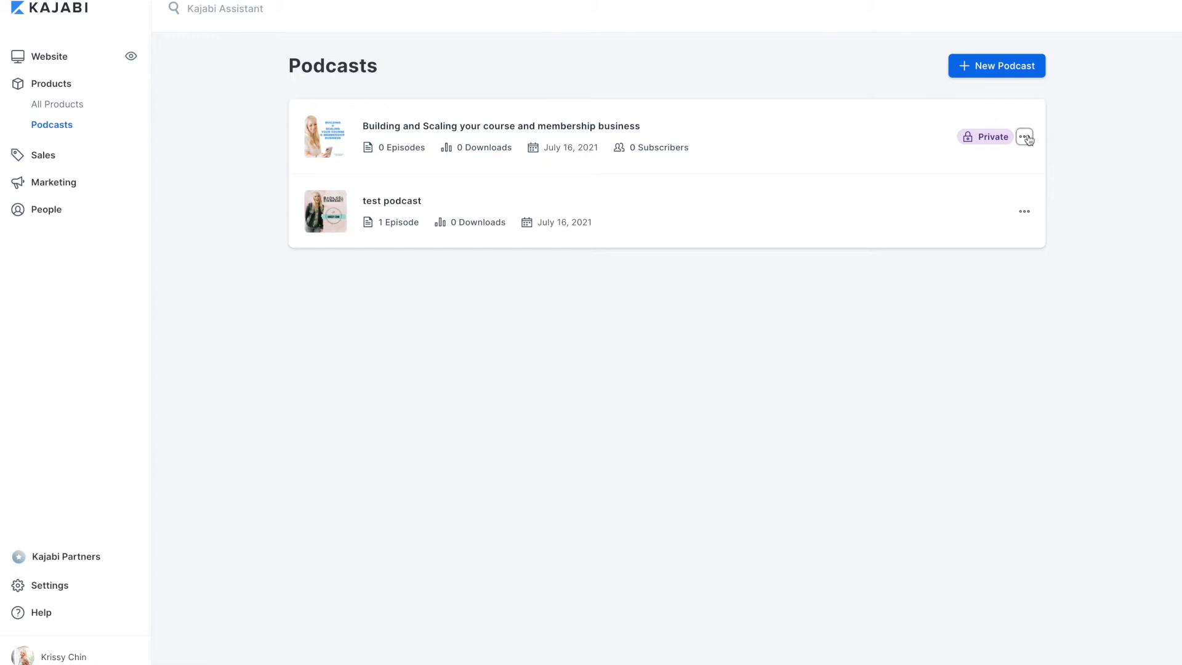
left_click(1052, 184)
left_click(1025, 213)
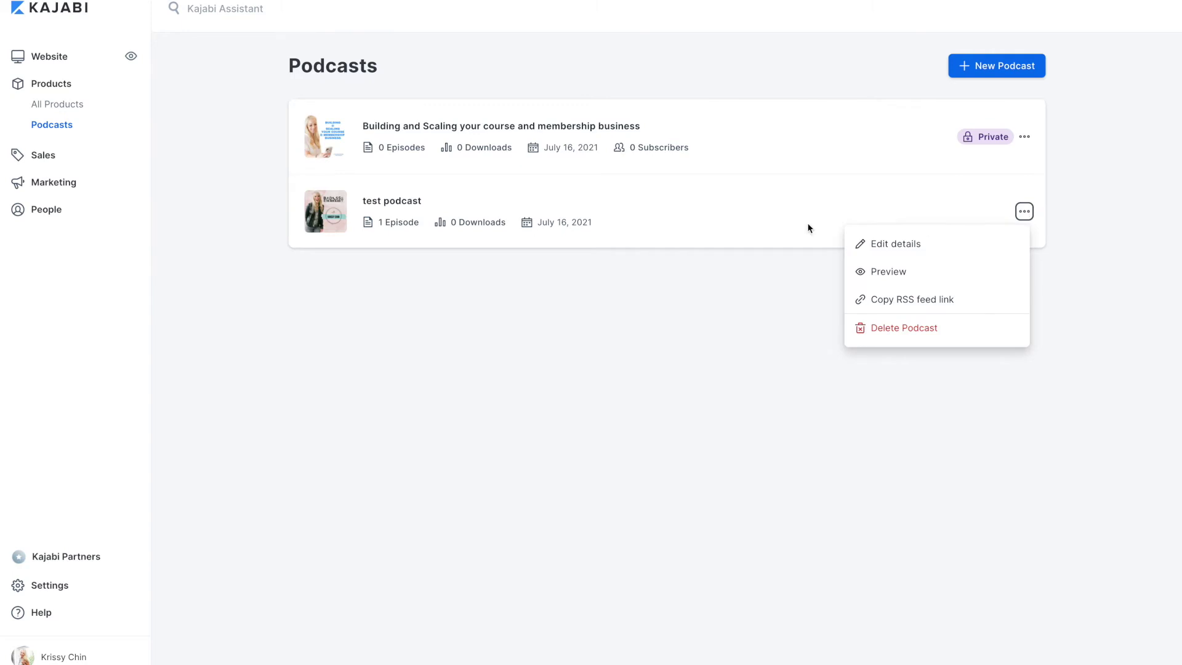
left_click(375, 203)
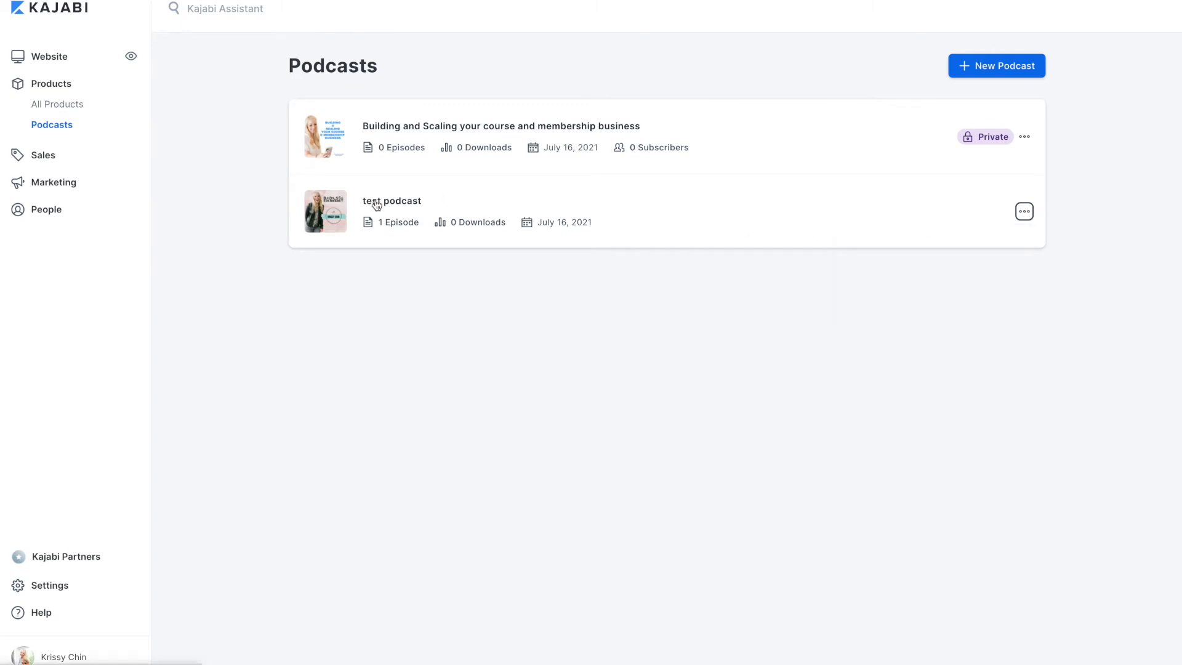
left_click(375, 203)
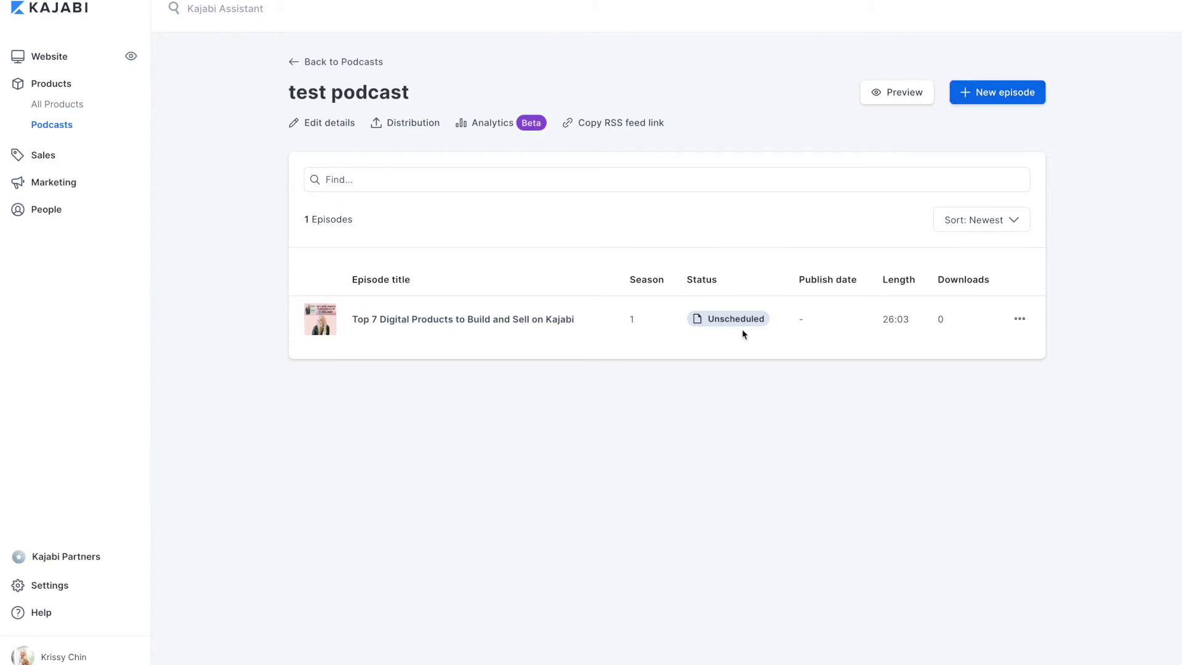
left_click(1020, 319)
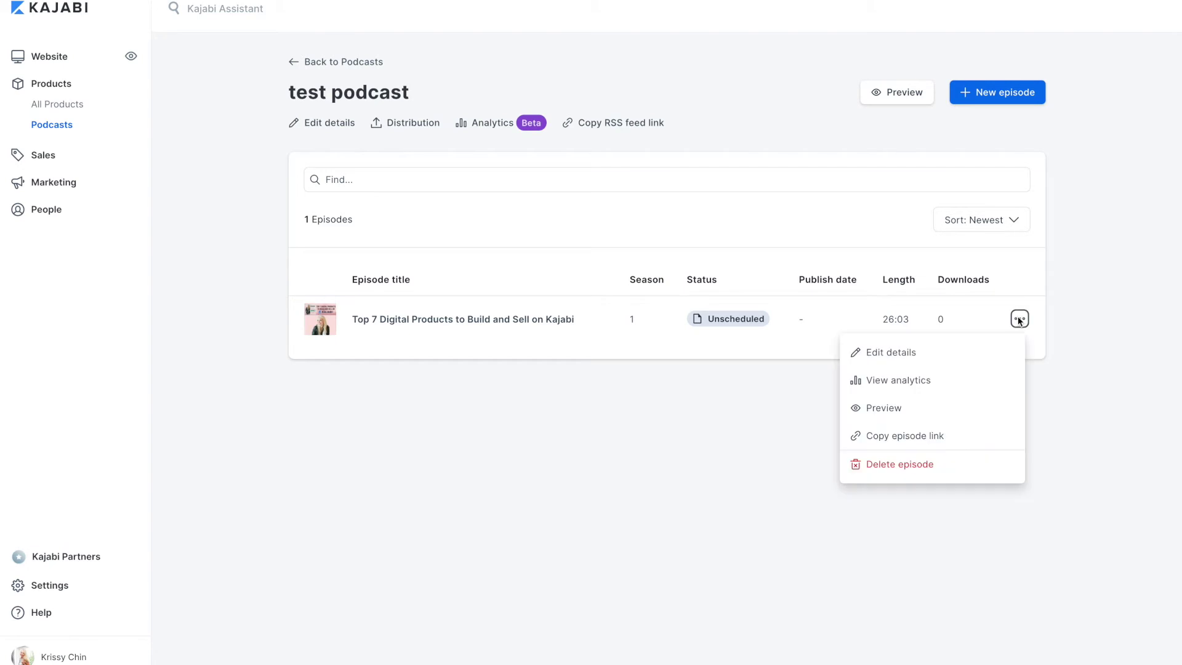
Step: Set the digital-products Trailer episode's season to No season, save, and return to the episode list
left_click(908, 351)
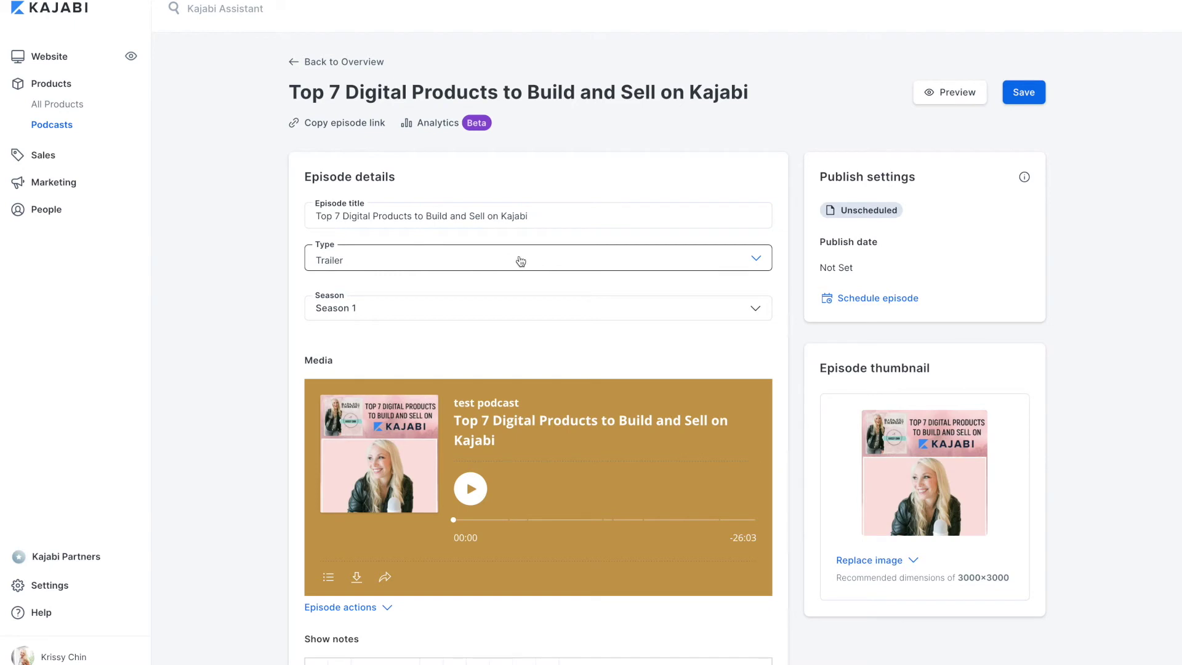
scroll(504, 257, "down", 1)
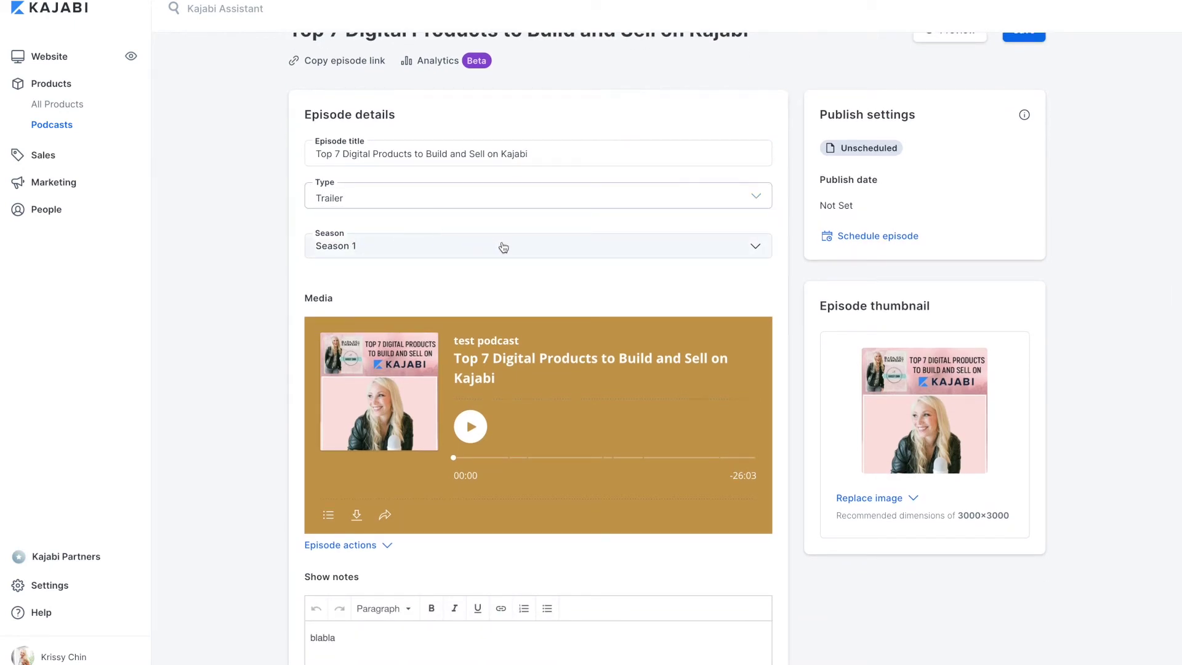
left_click(487, 249)
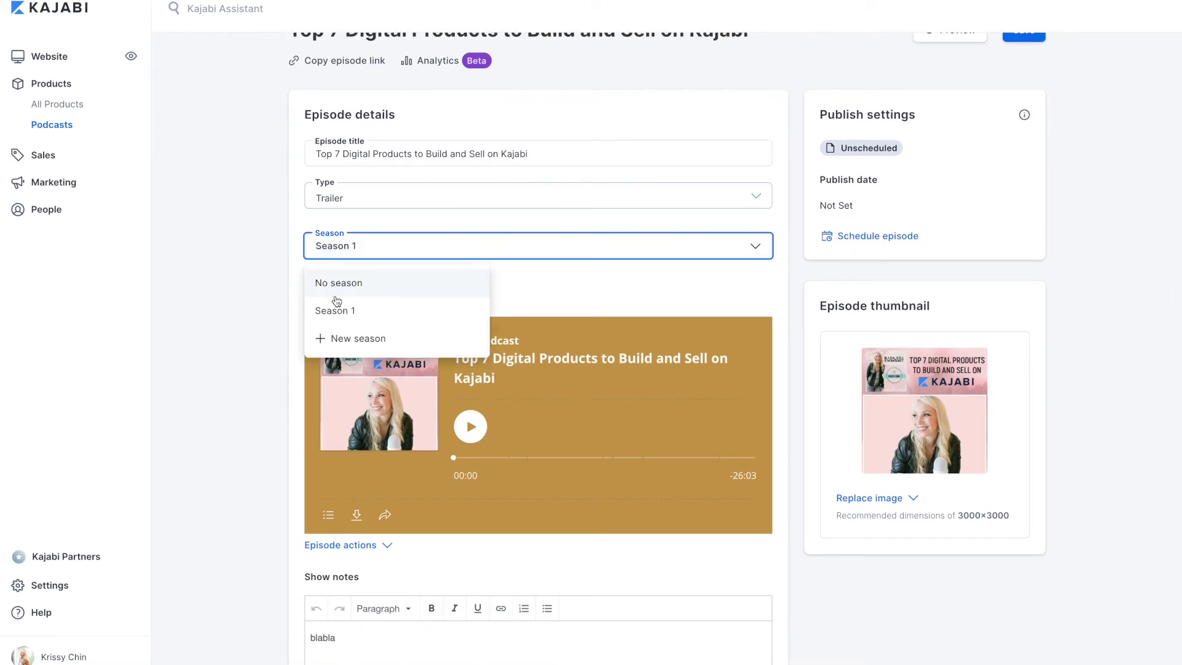
left_click(345, 289)
scroll(491, 327, "down", 4)
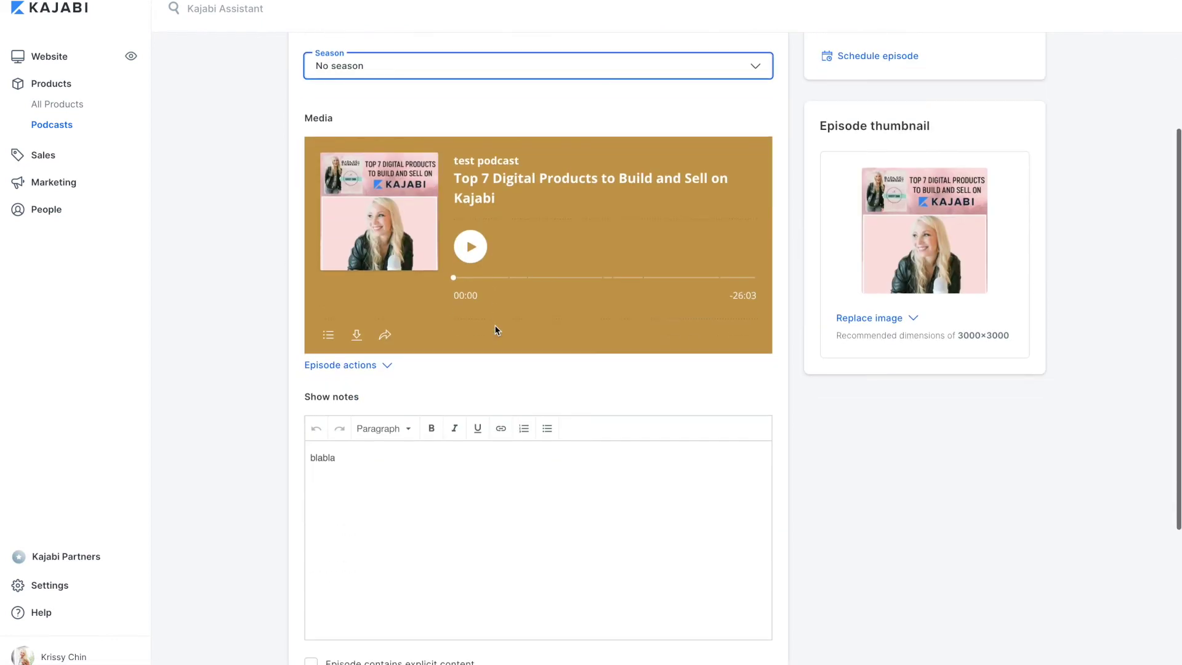
scroll(689, 295, "up", 4)
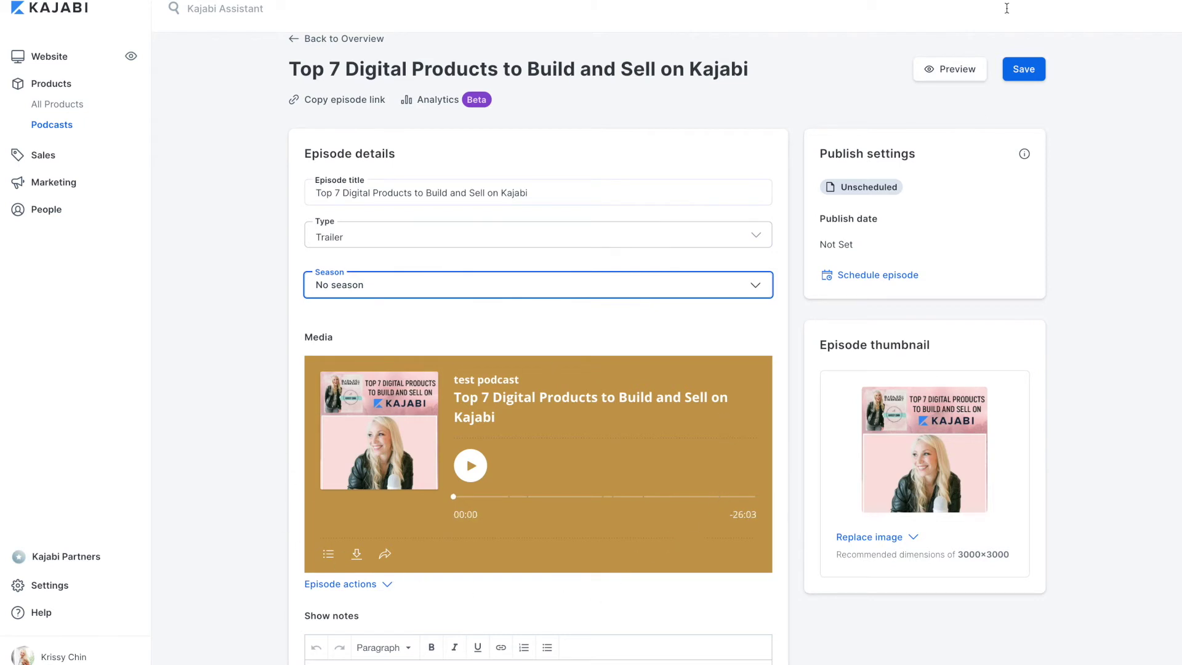
left_click(1020, 70)
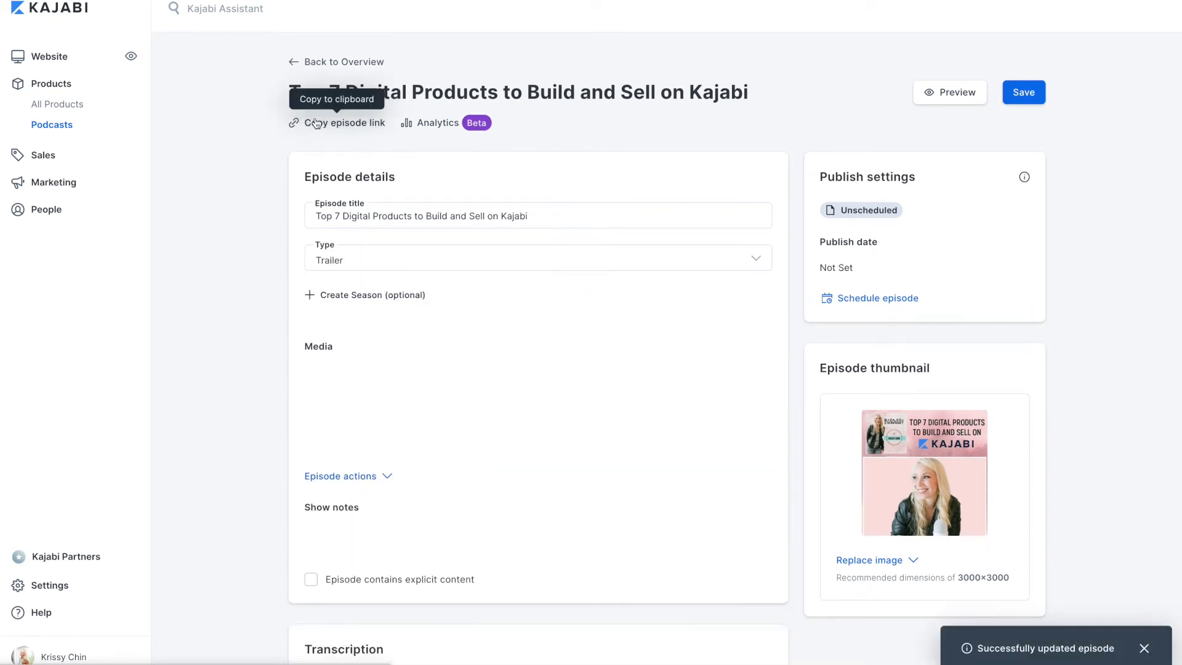
left_click(314, 64)
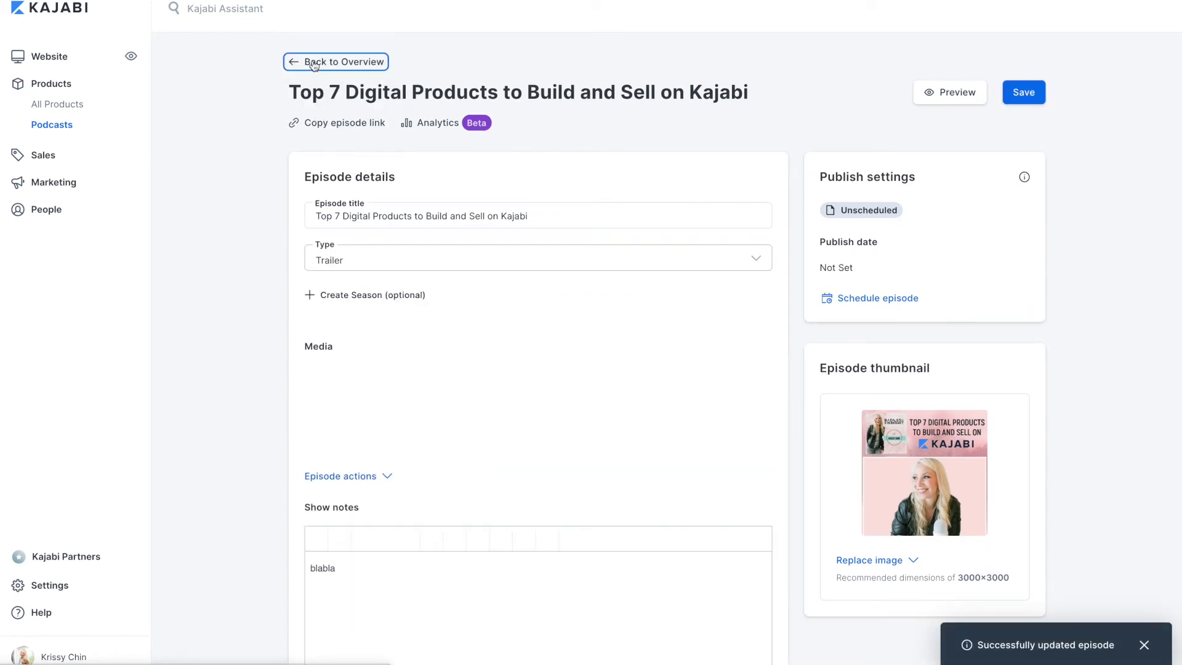
left_click(329, 126)
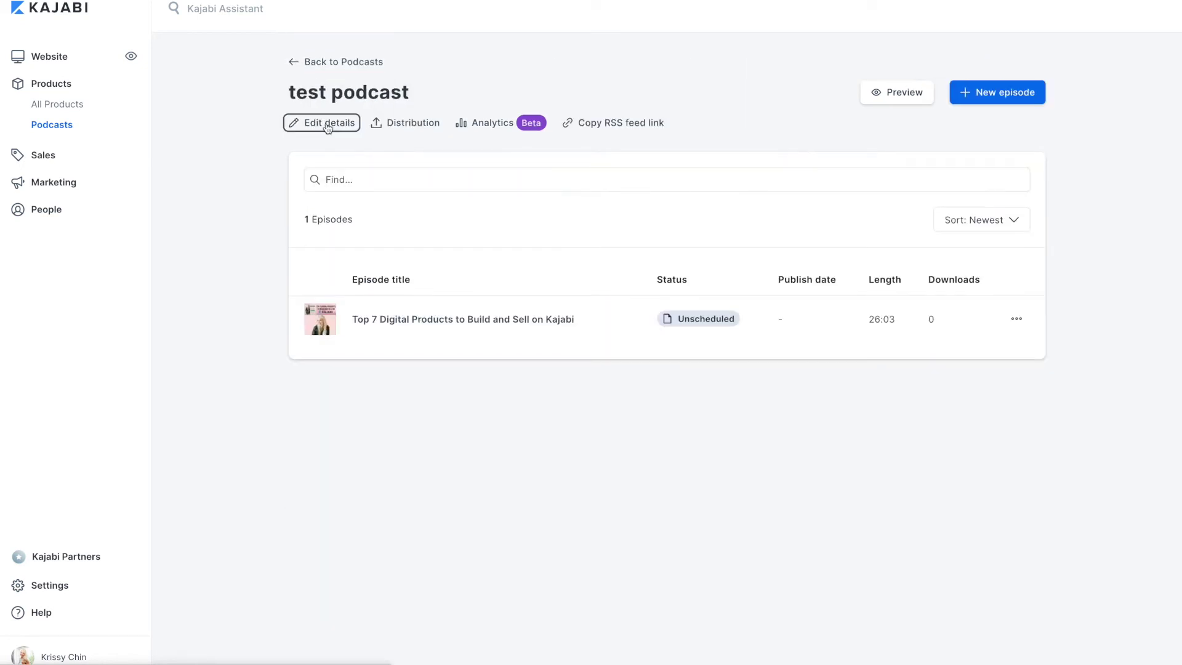
Step: Pick purple as the test podcast's primary colour, save, and go back to its overview
left_click(327, 127)
scroll(802, 456, "down", 8)
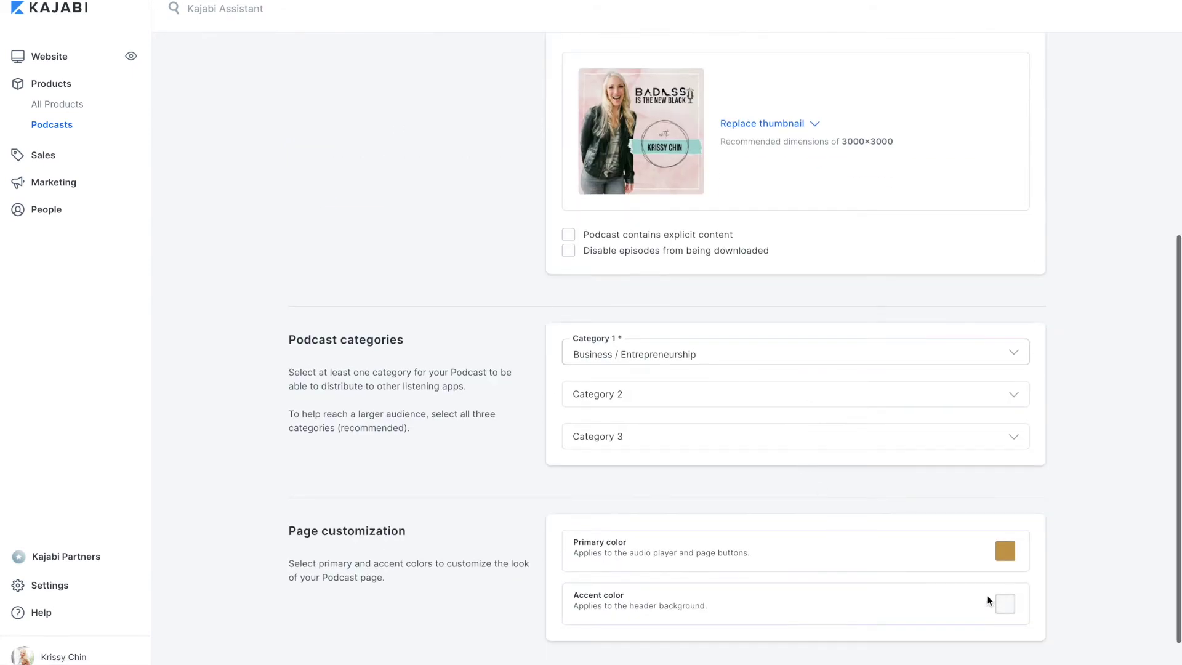
left_click(1005, 551)
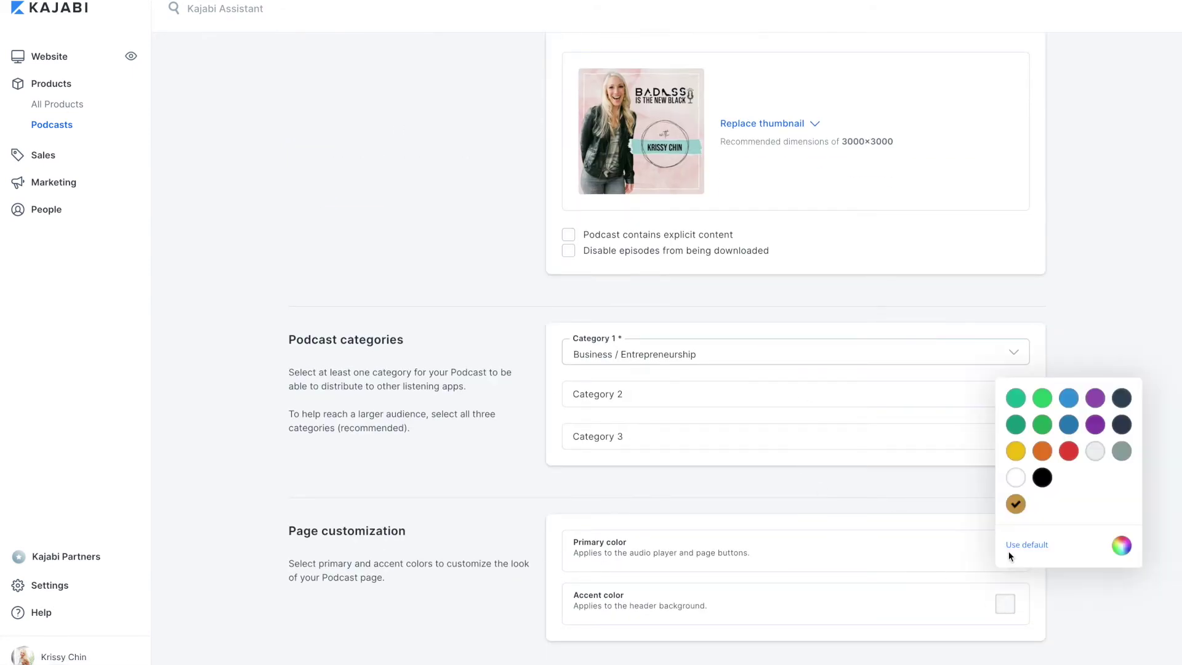
left_click(1101, 404)
left_click(1149, 471)
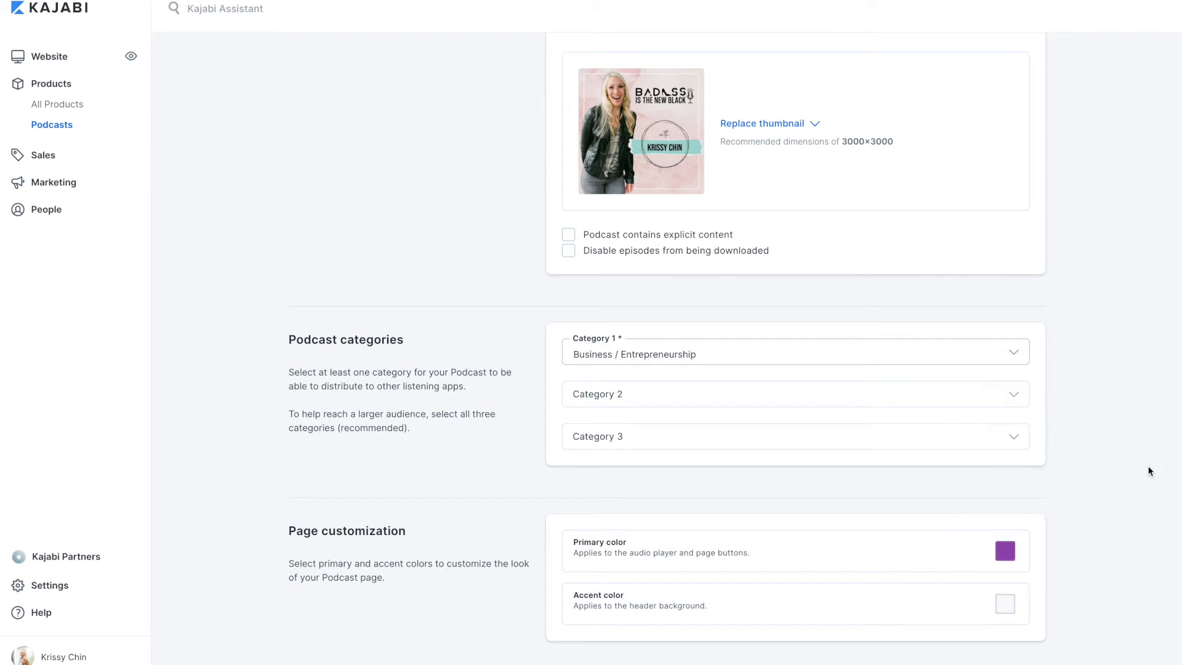
scroll(1096, 499, "down", 1)
left_click(1023, 644)
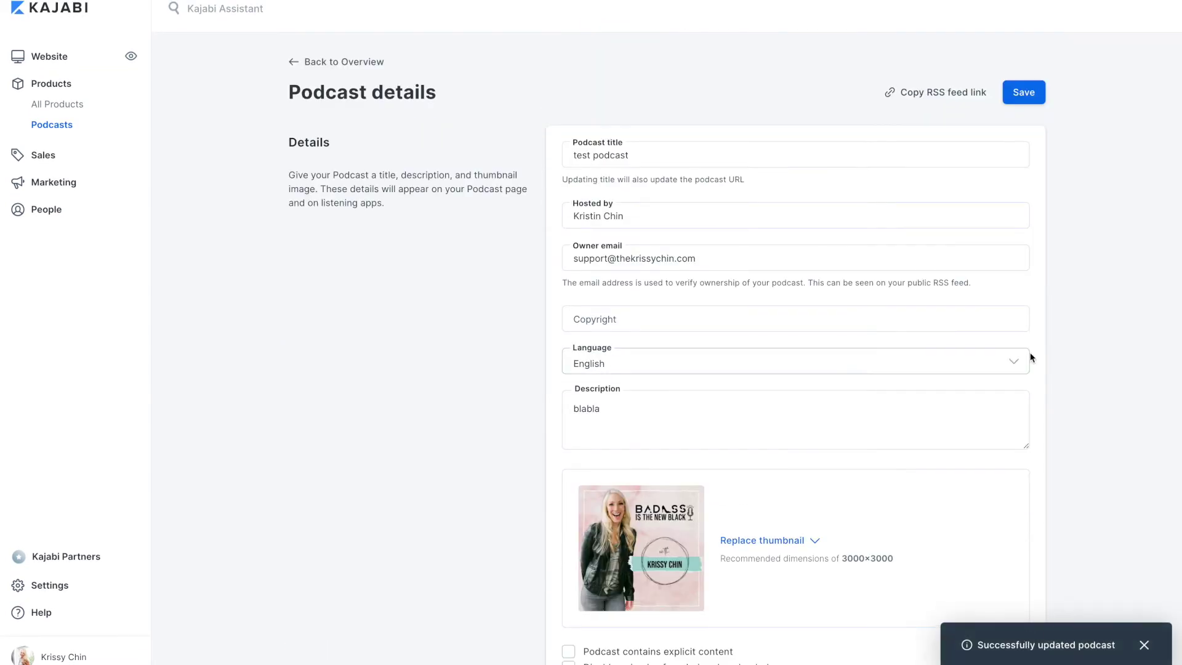
left_click(328, 64)
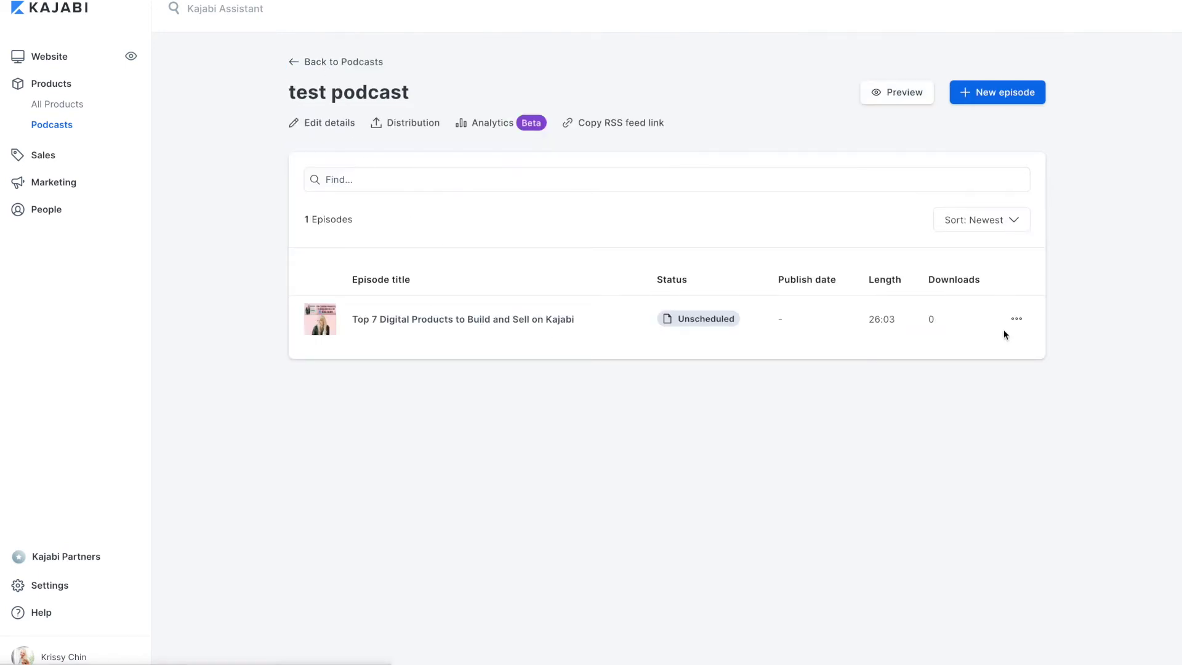
left_click(1016, 319)
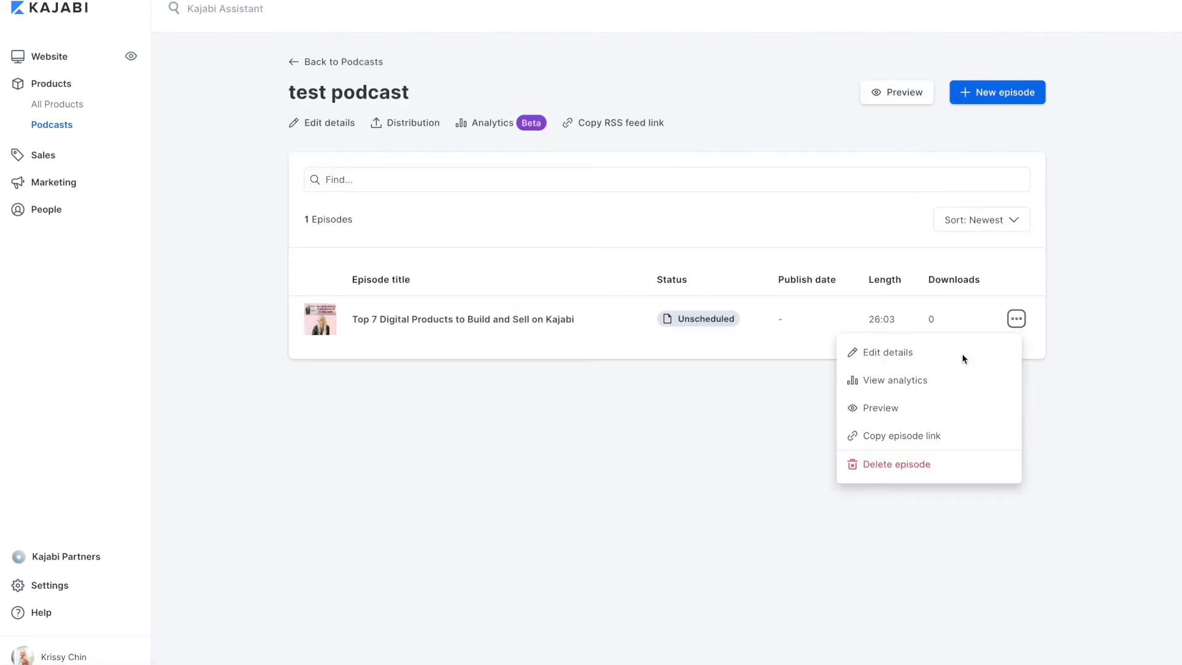
Step: Preview the digital products episode's public page, then reopen the episode to edit its details
left_click(867, 408)
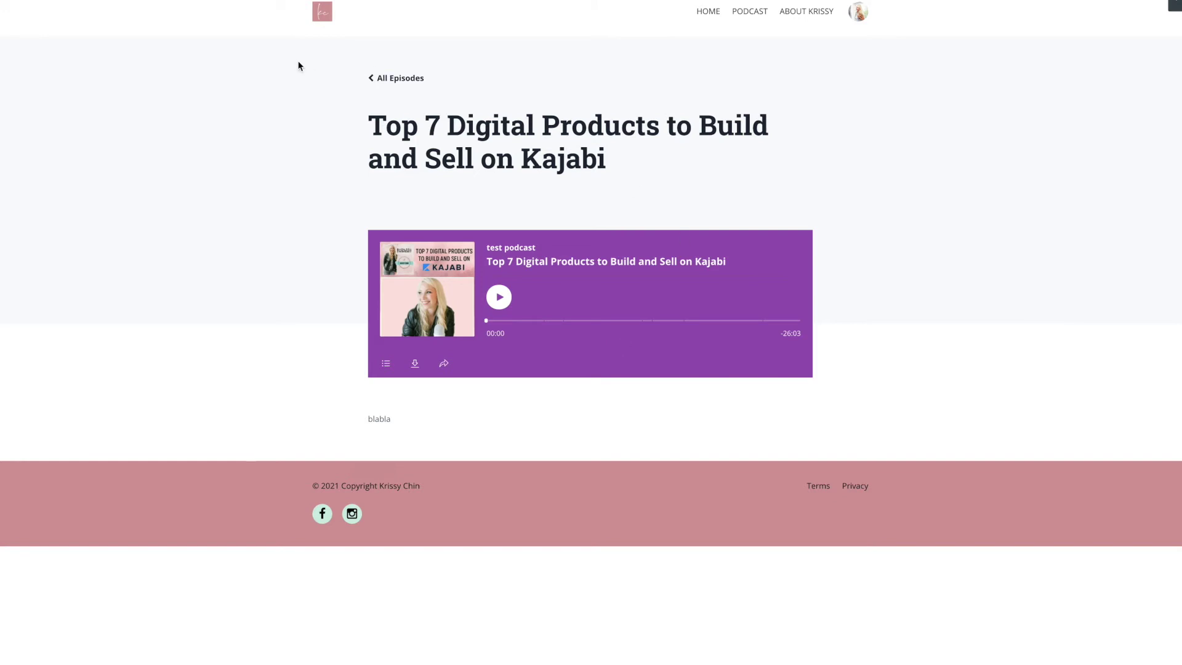
key("ctrl+w")
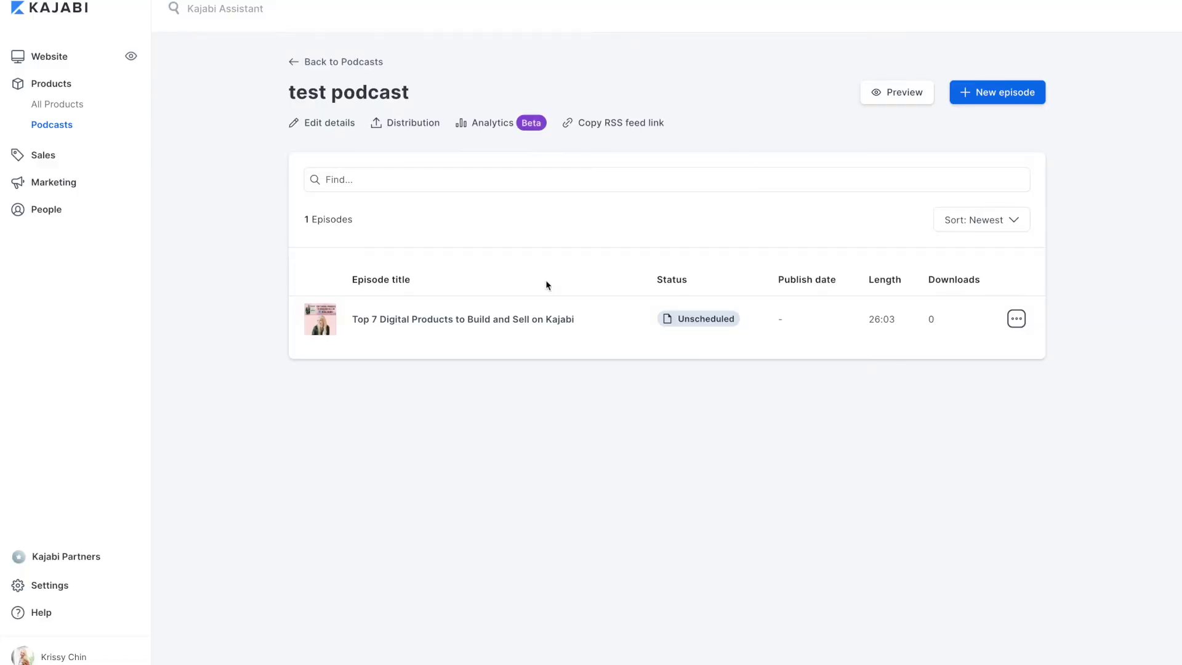
left_click(488, 319)
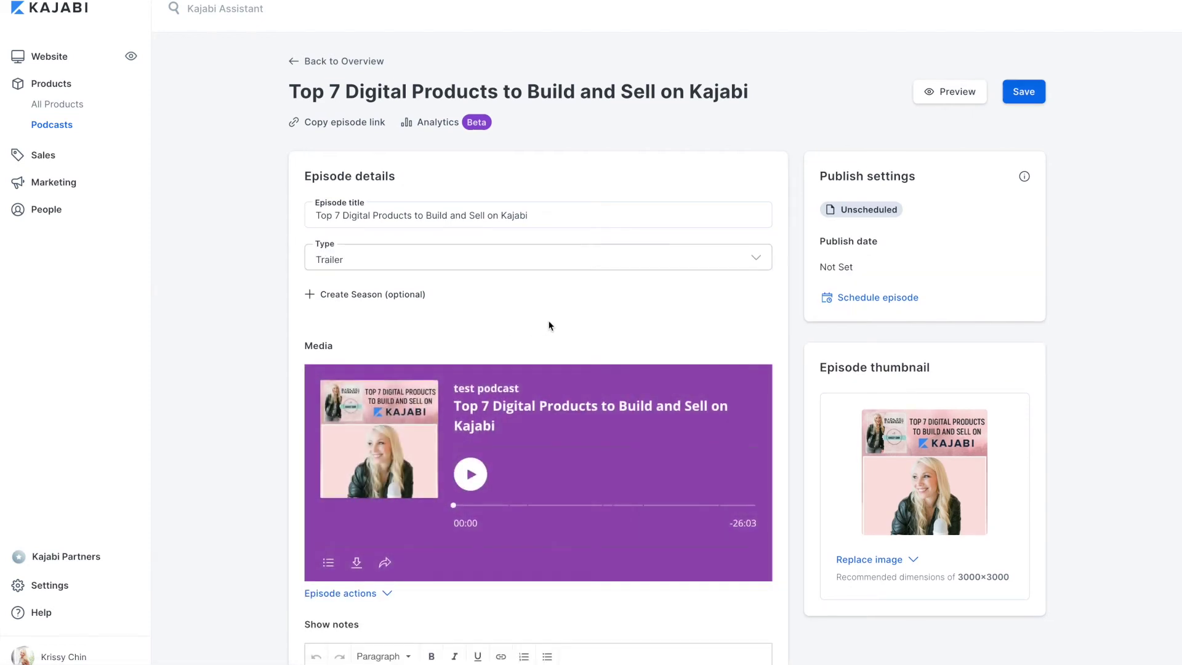
scroll(549, 322, "down", 2)
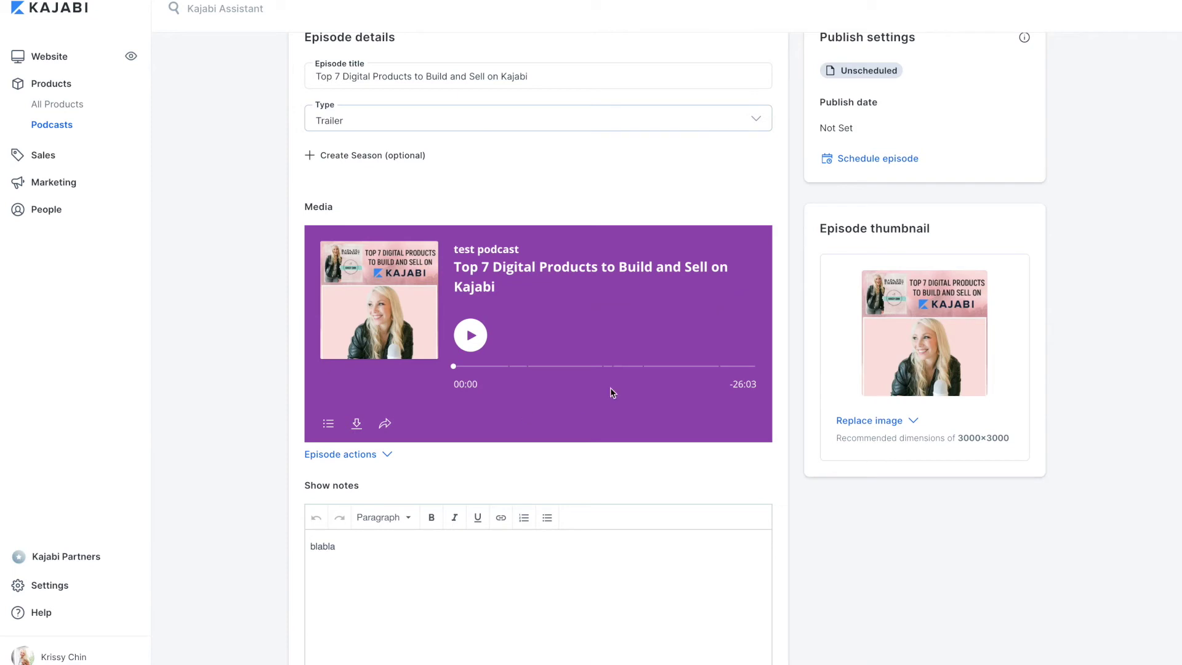
Step: Schedule the Top 7 Digital Products episode for July 22, 2021 at 12:00 AM
left_click(627, 380)
scroll(996, 356, "up", 3)
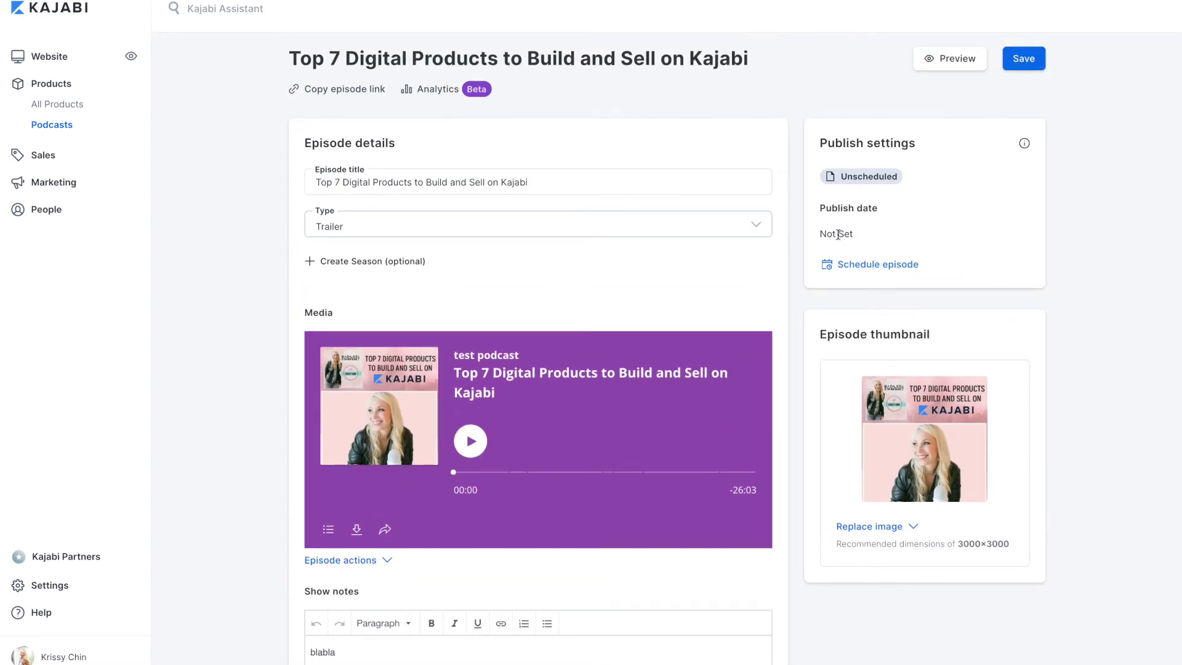
left_click(847, 264)
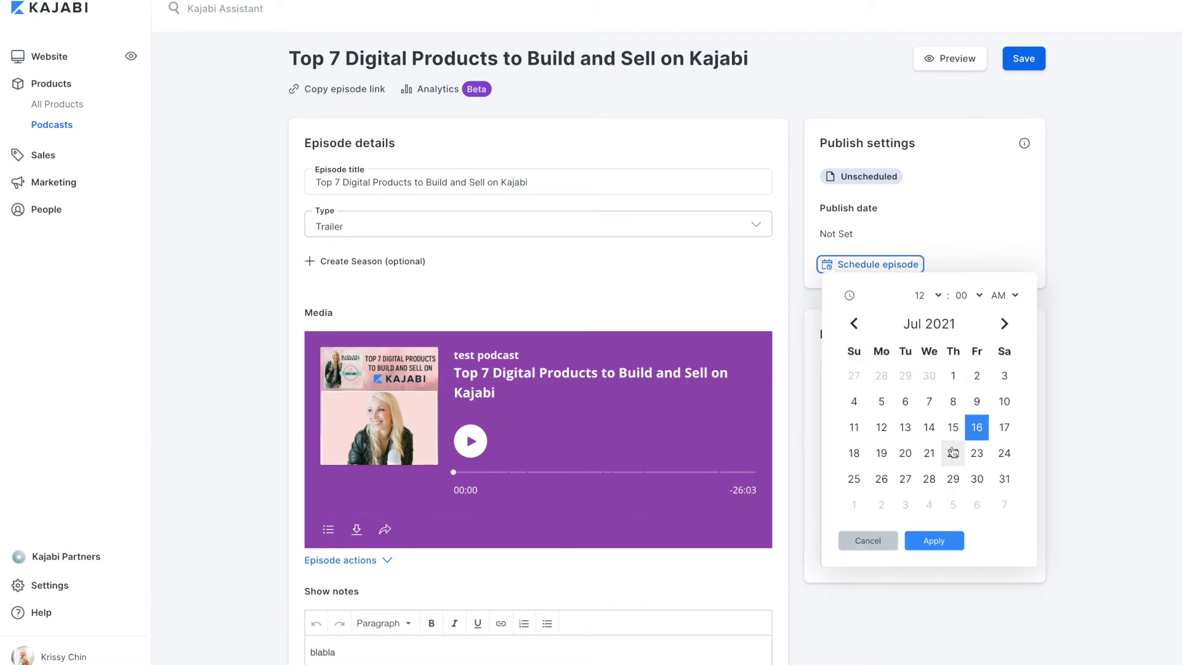
left_click(953, 453)
left_click(931, 541)
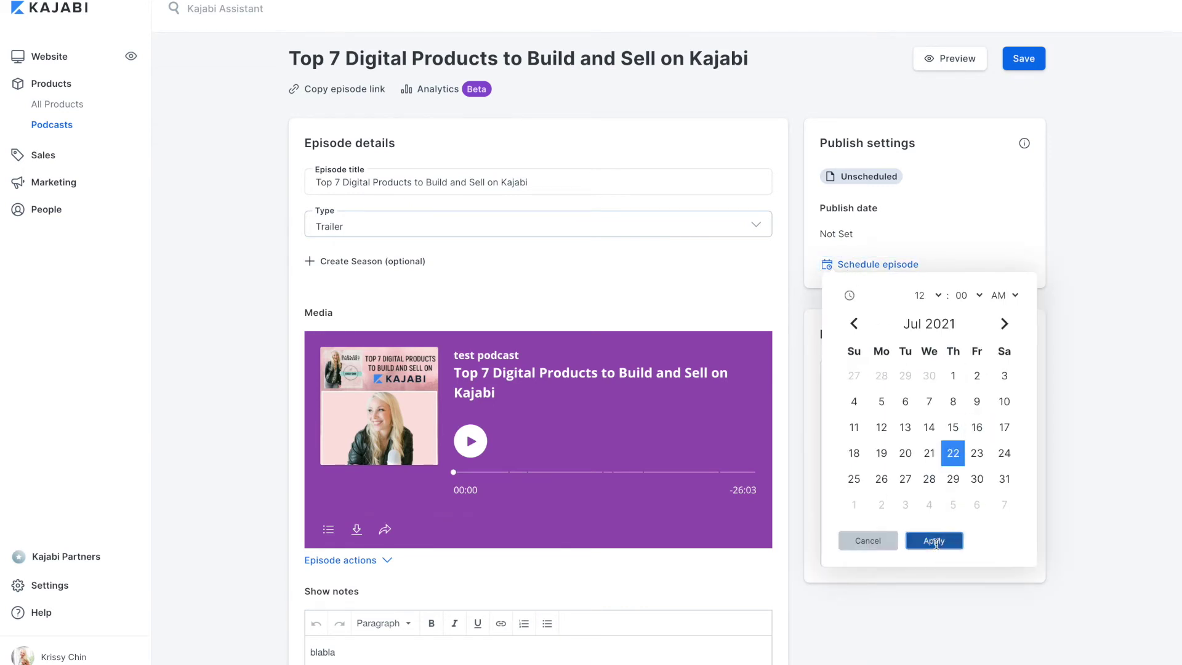
scroll(779, 269, "down", 4)
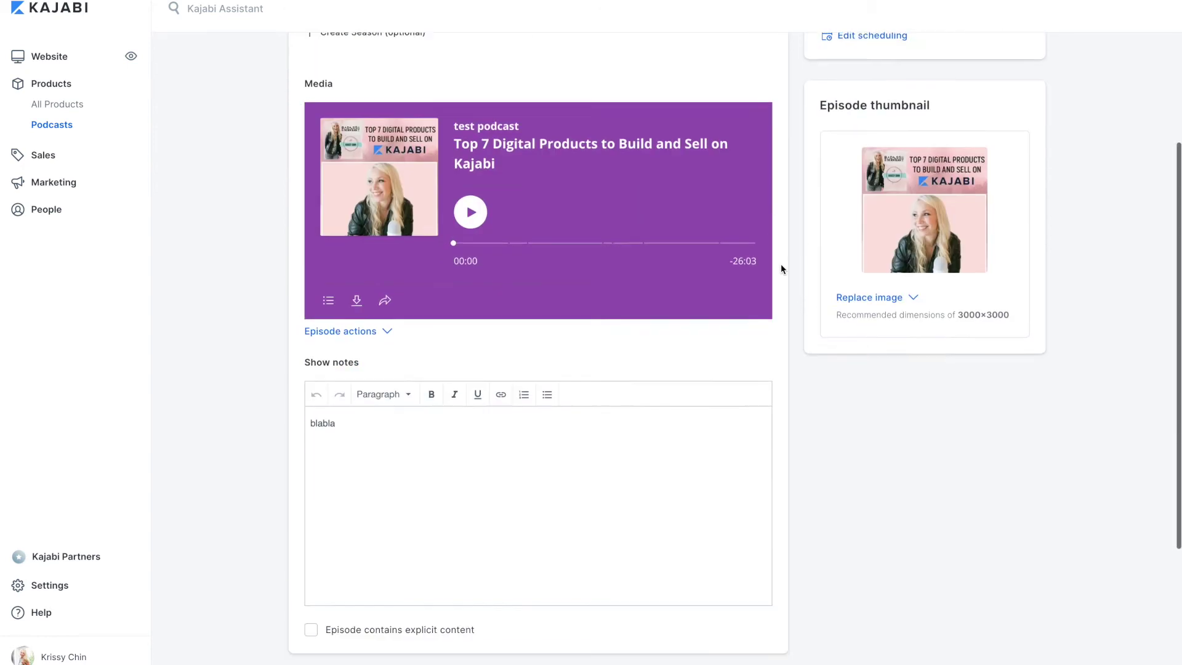
Step: Add seven episode chapters, Live Workshops at 01:46 through Courses at 22:55, and save them
left_click(353, 308)
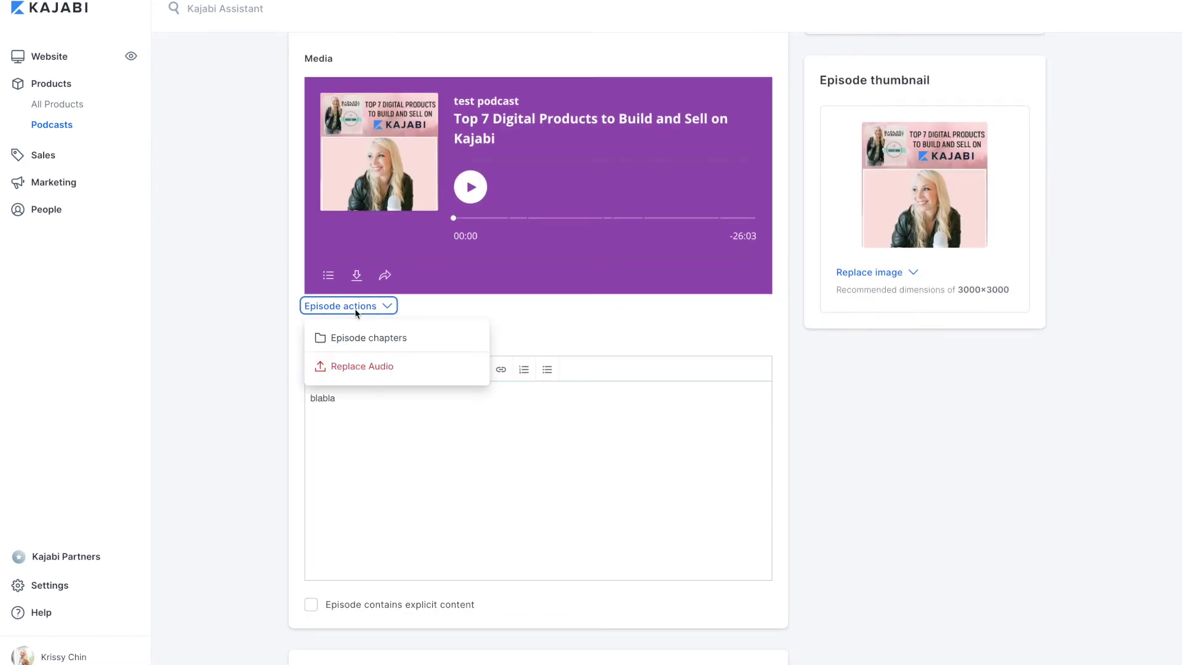
left_click(370, 340)
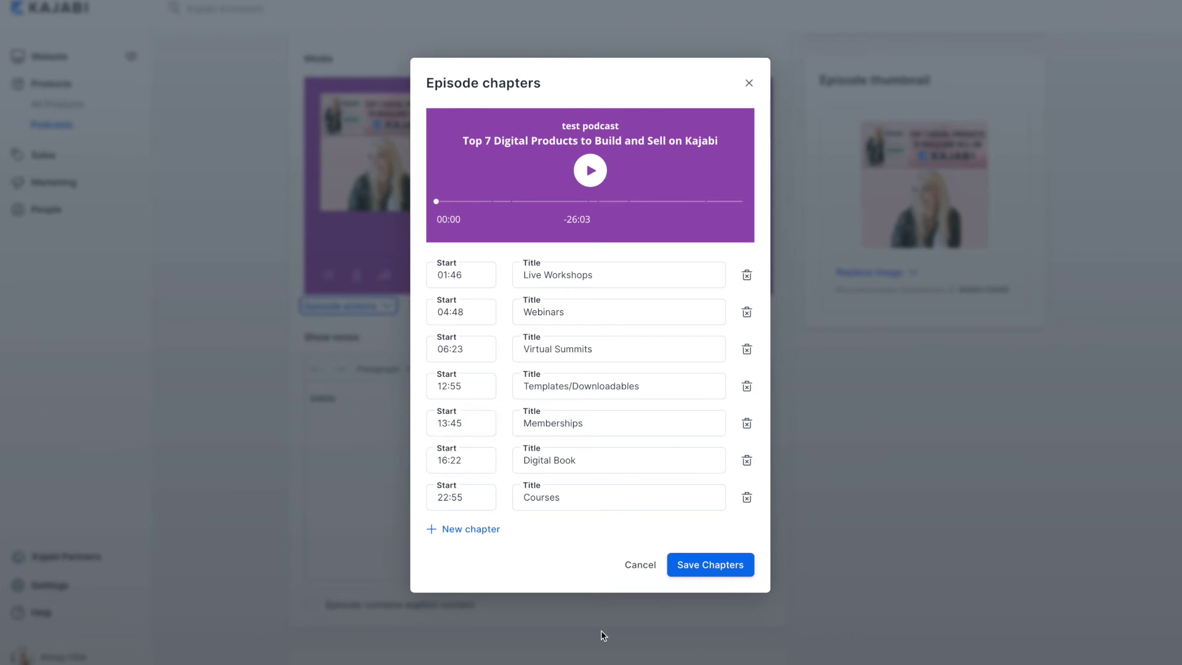
left_click(690, 566)
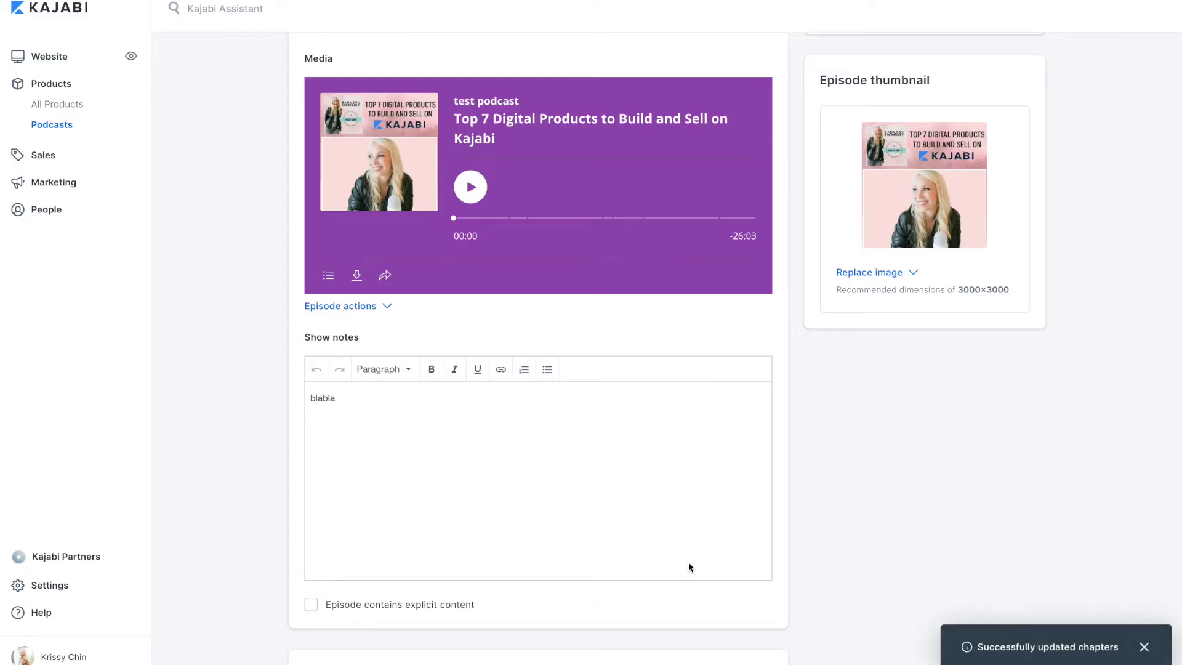
Step: Skip the episode audio ahead from 04:47 and place the caret in the show notes
left_click(509, 219)
left_click_drag(510, 224, 722, 222)
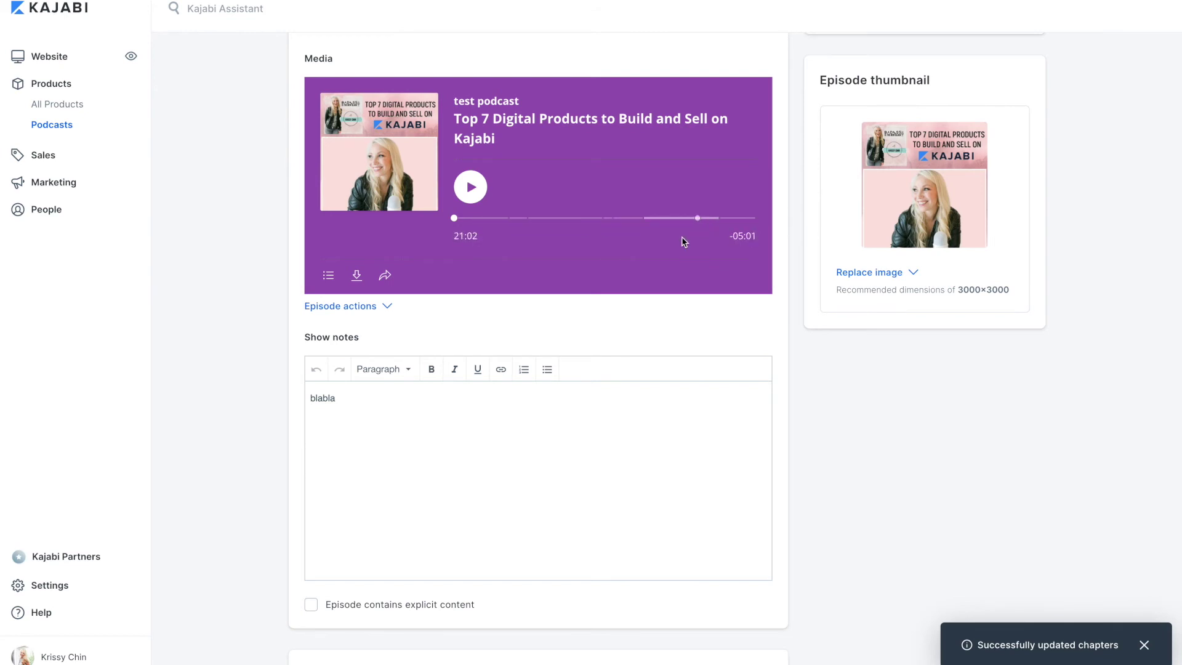
left_click(359, 411)
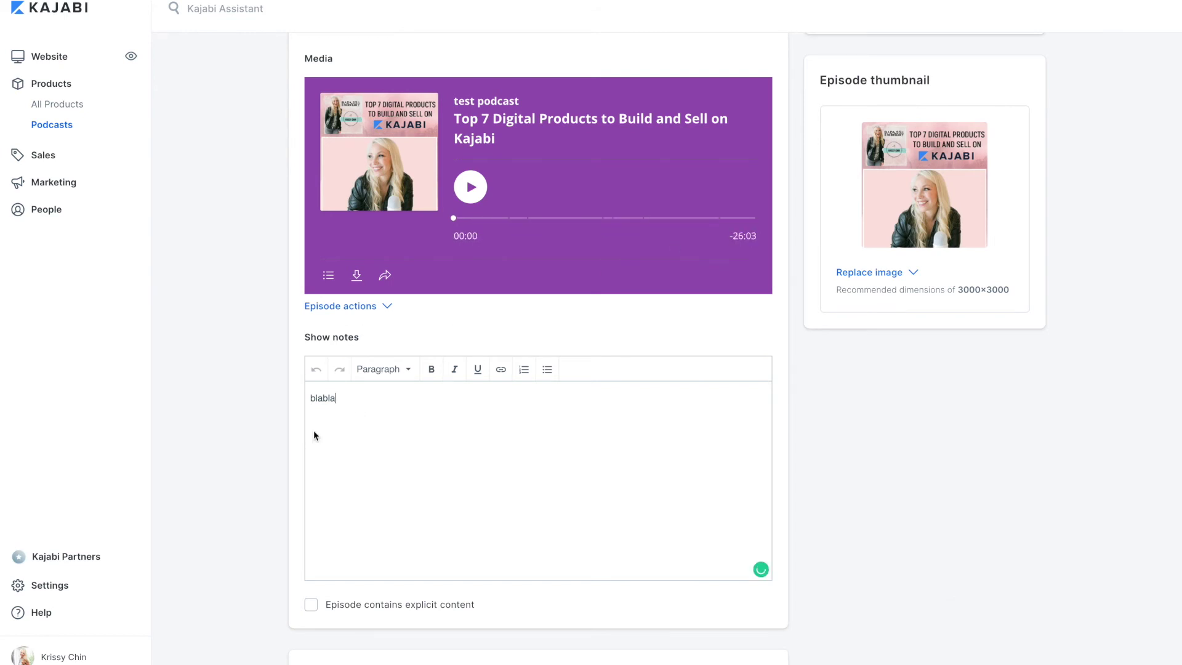
scroll(391, 439, "down", 3)
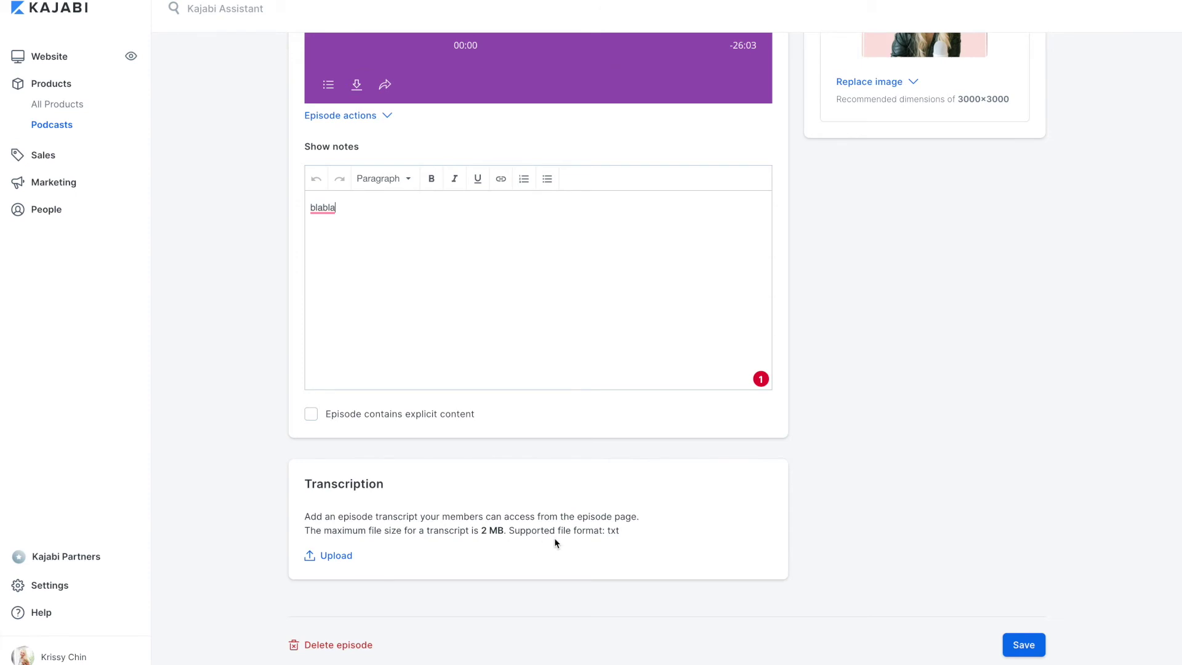
scroll(557, 540, "up", 7)
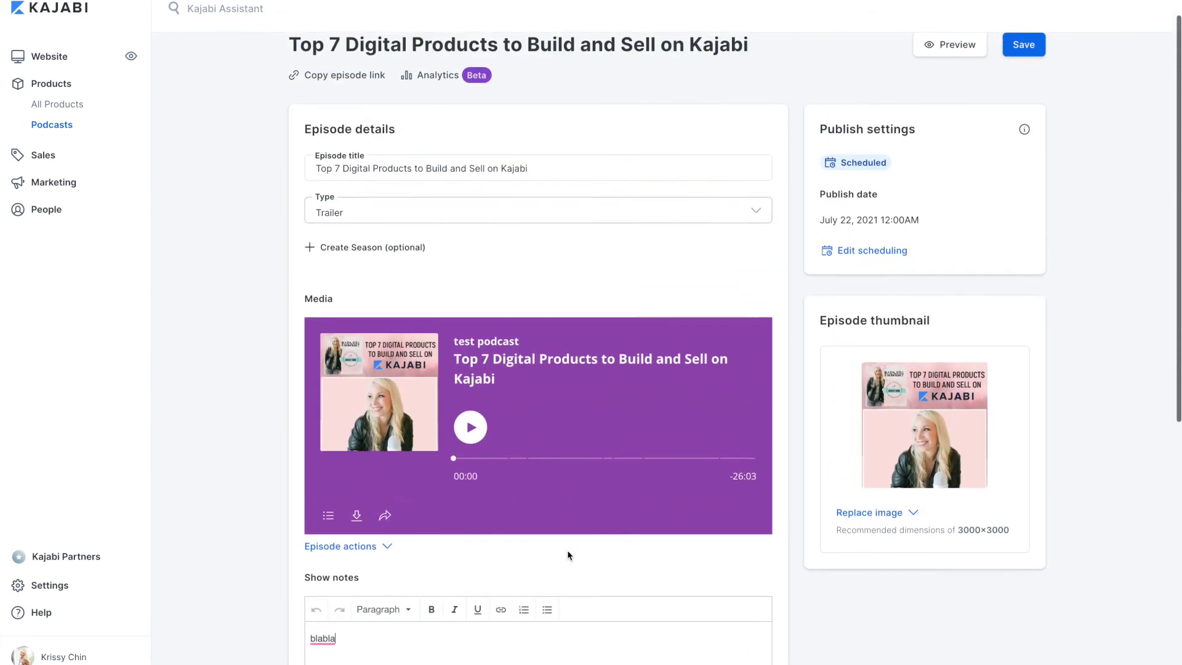
scroll(586, 545, "down", 1)
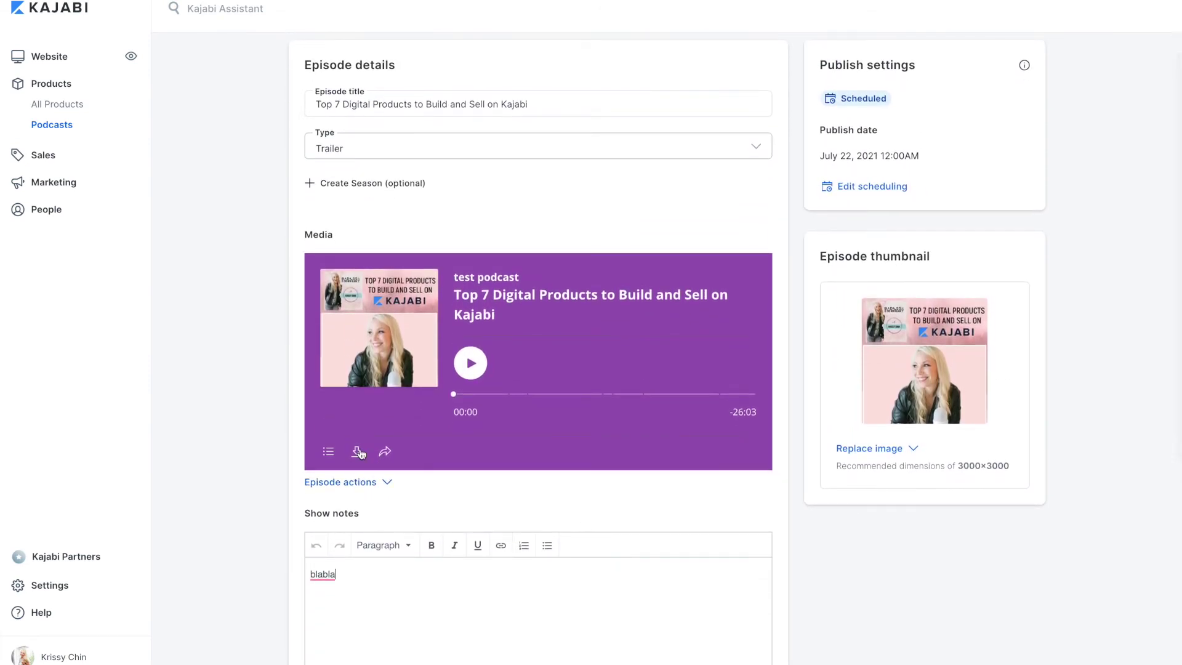
Step: Browse the player's chapter list, downloadable audio file and sharing options
left_click(329, 456)
scroll(497, 493, "down", 4)
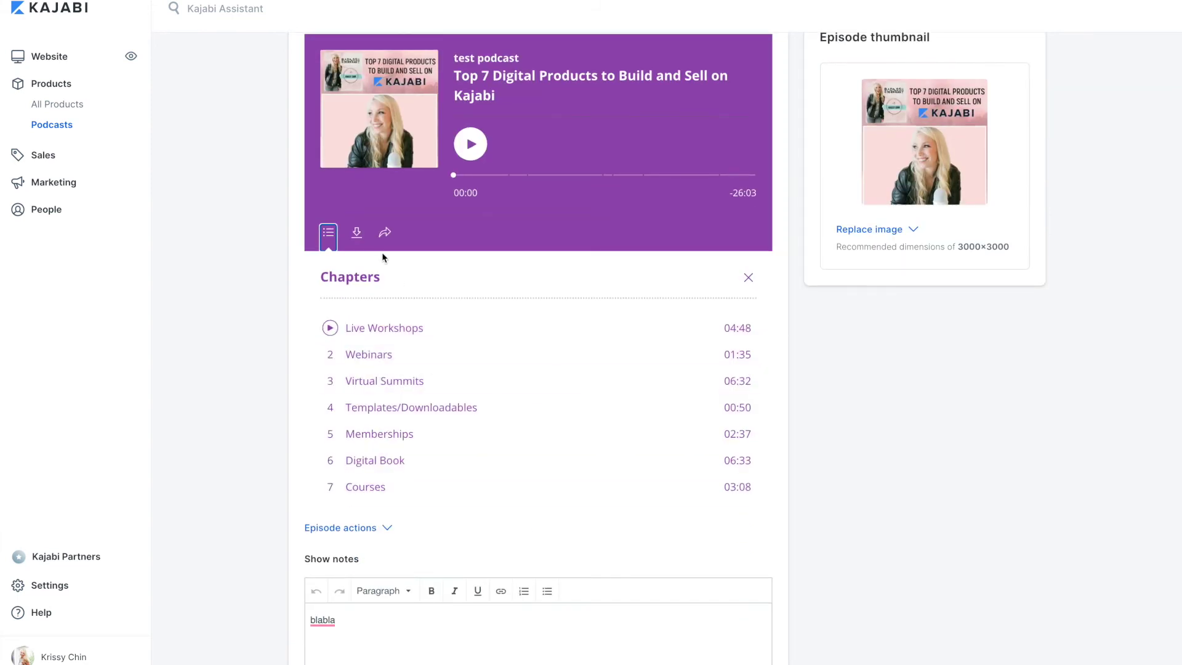
left_click(356, 232)
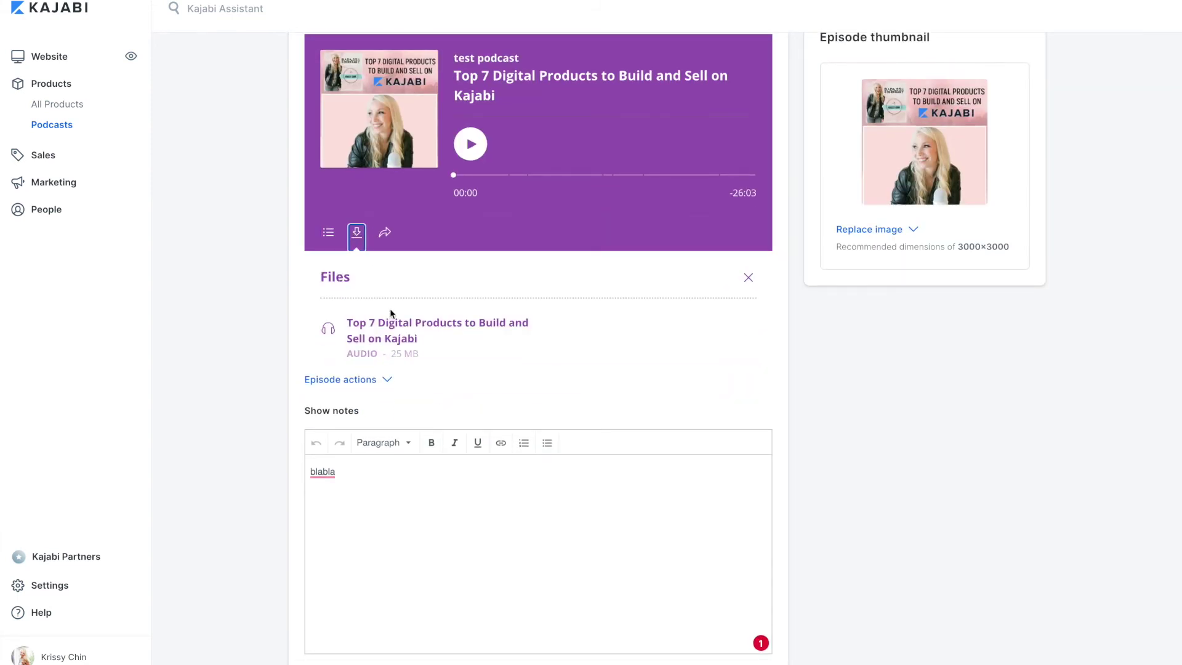
left_click(384, 233)
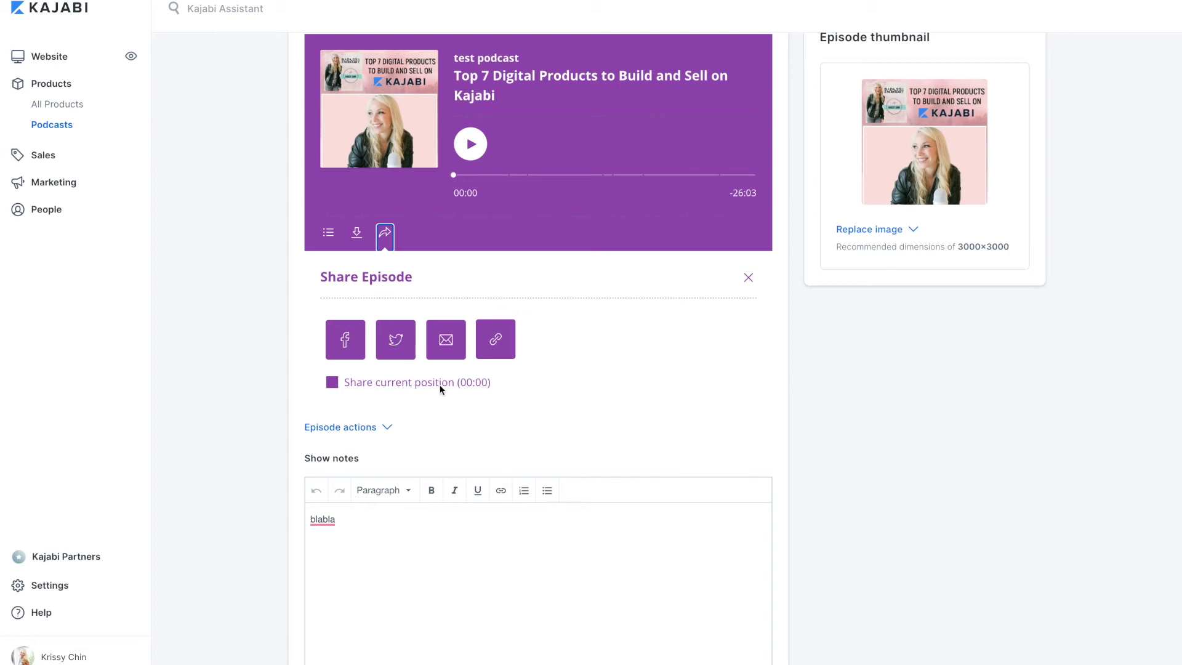
left_click(454, 174)
Step: Play from the Virtual Summits chapter, pause, and show sharing options at 06:24
left_click(329, 233)
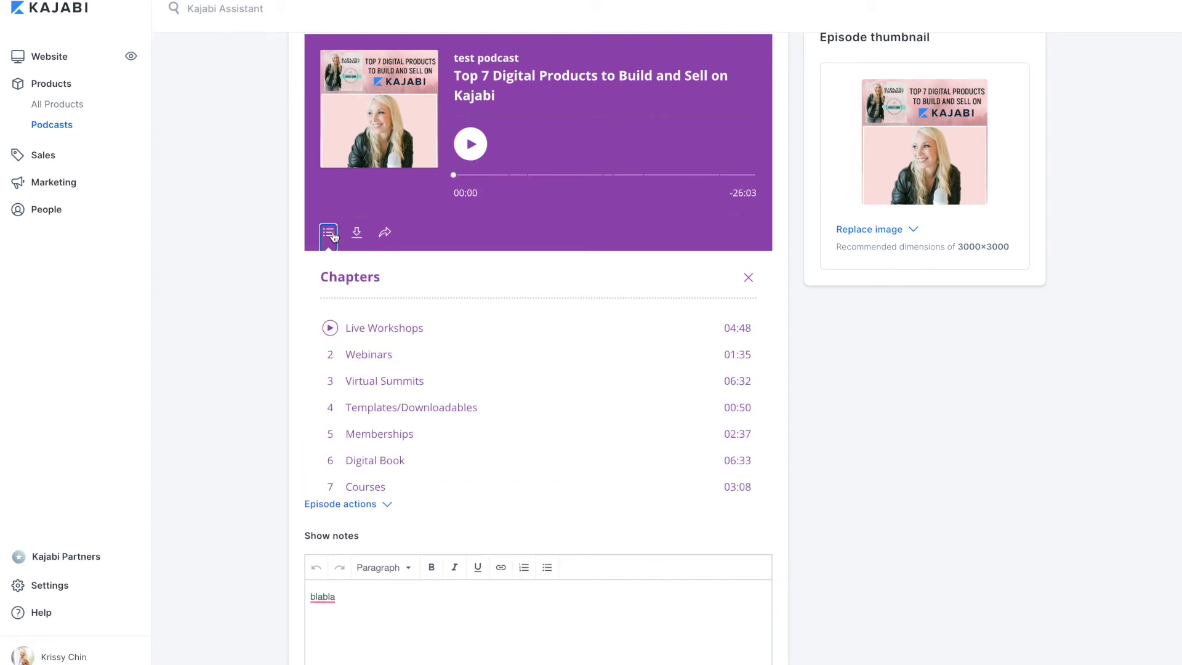
left_click(373, 379)
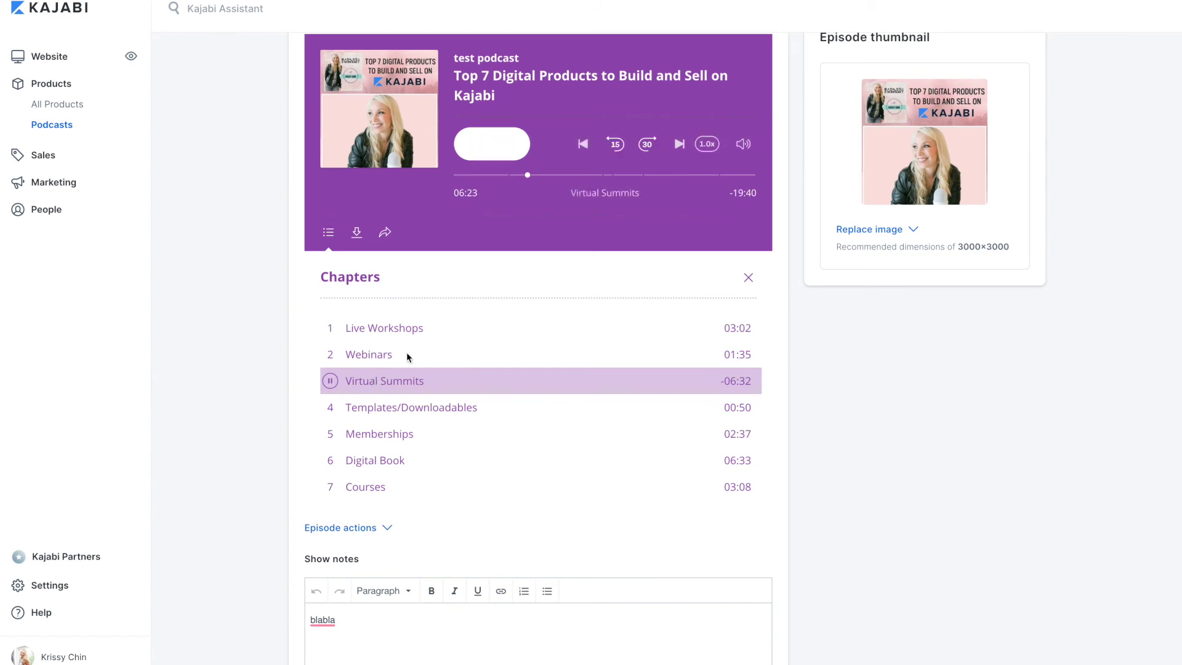
left_click(469, 144)
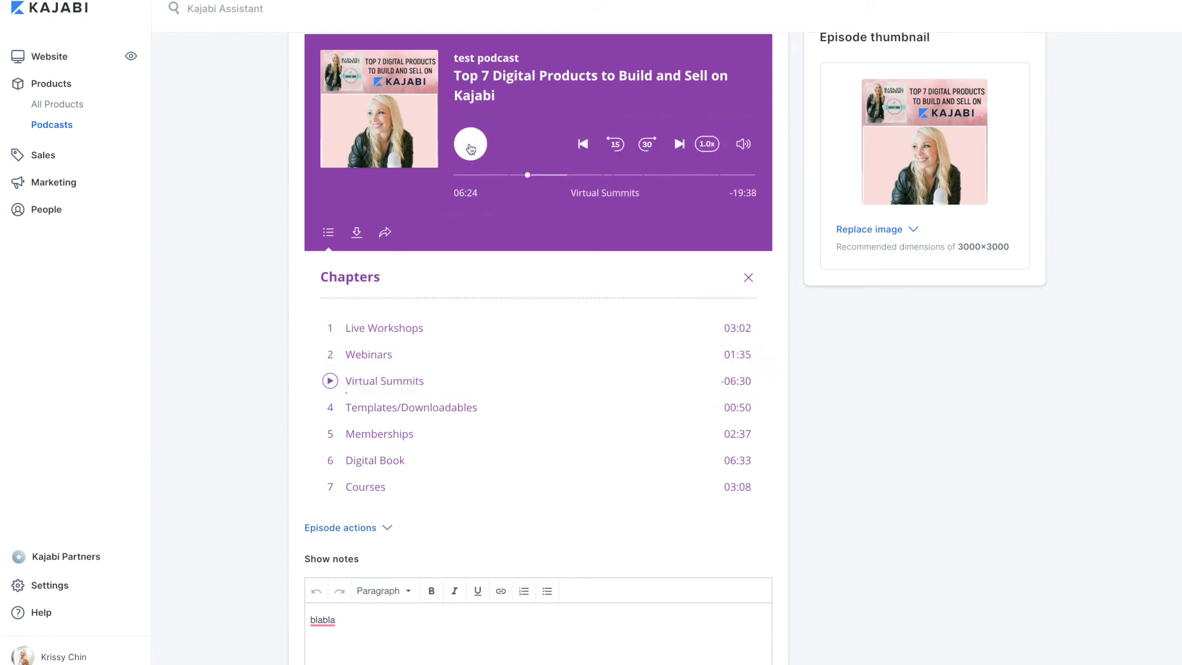
left_click(385, 234)
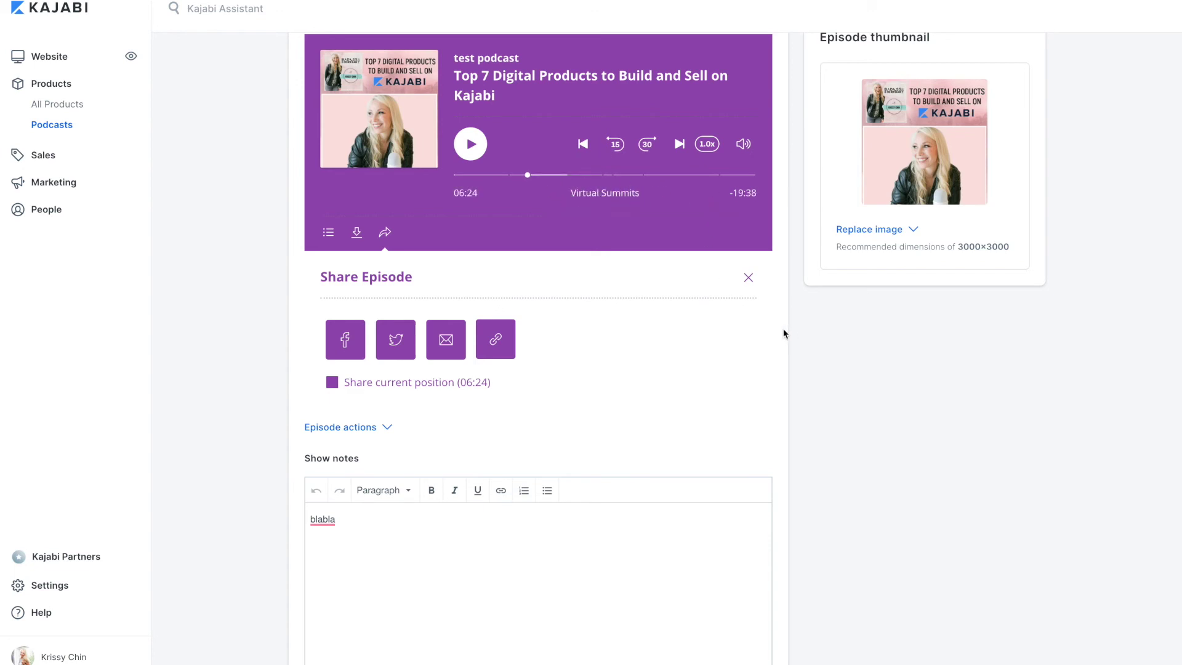
scroll(757, 337, "up", 5)
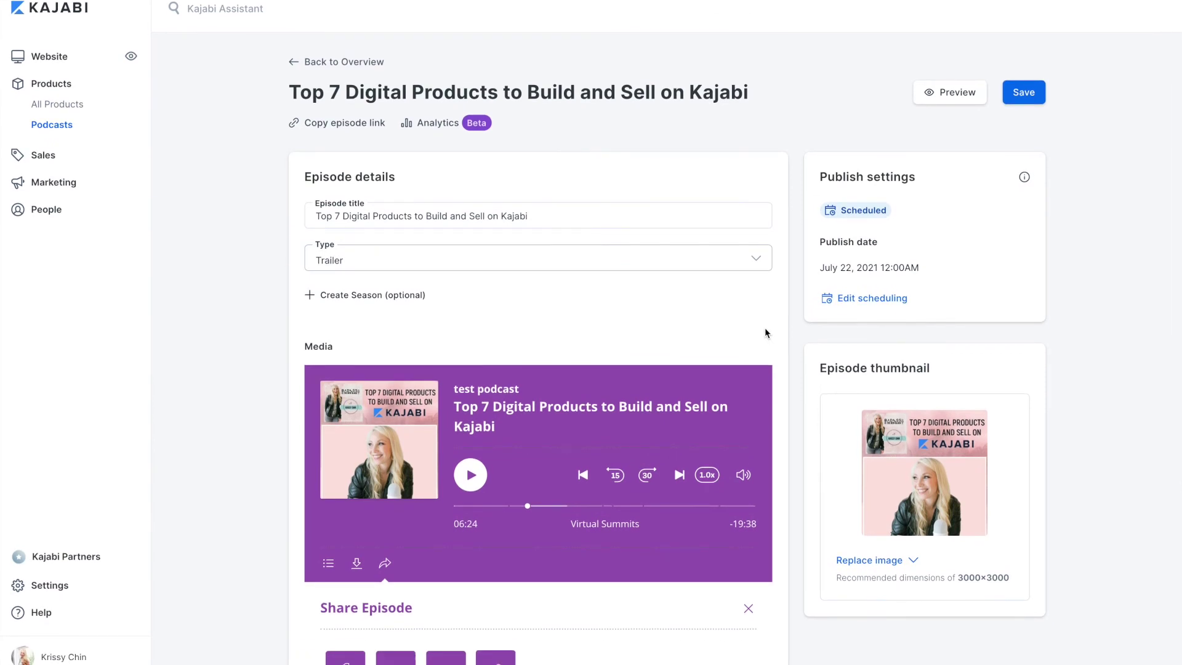
left_click(431, 124)
Step: Save the episode changes and open the episode's analytics
left_click(918, 135)
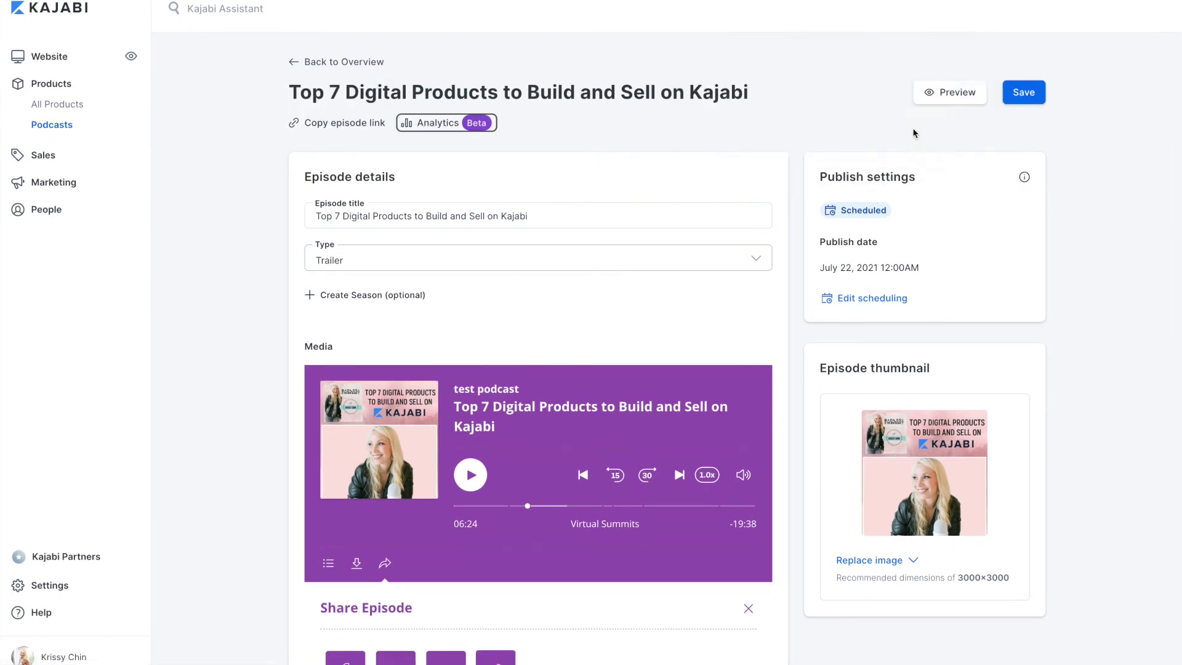
left_click(1023, 93)
left_click(438, 123)
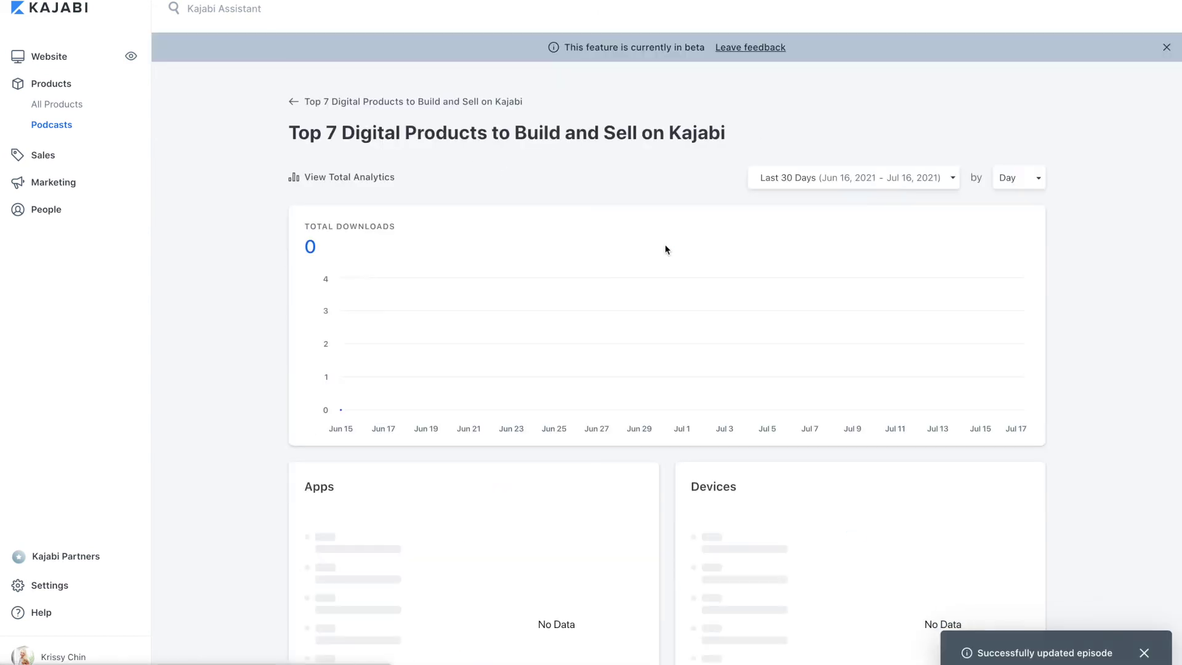
Step: Review the empty episode analytics, then return to the test podcast overview
scroll(675, 248, "down", 1)
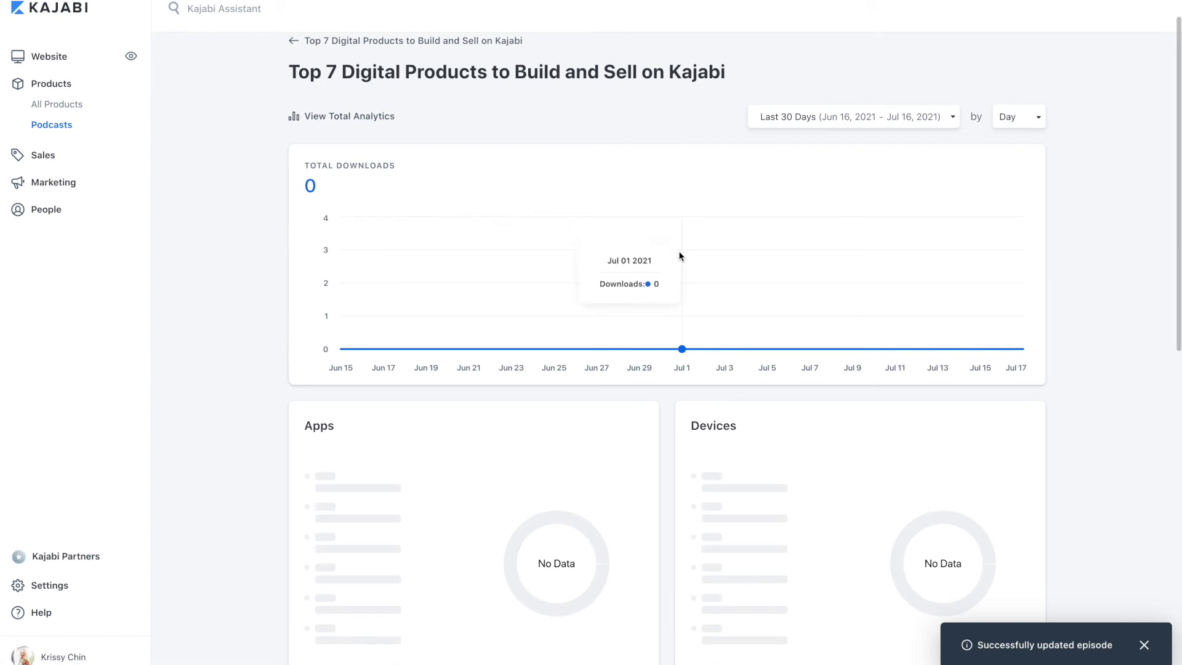
scroll(677, 251, "down", 1)
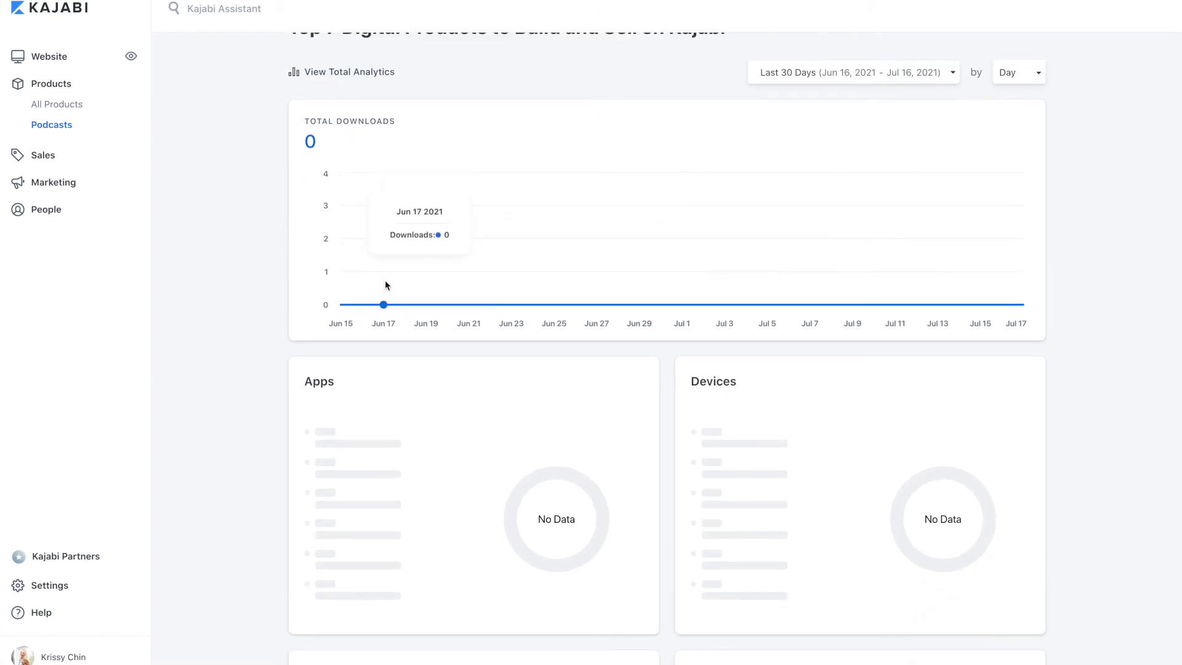
scroll(565, 233, "down", 3)
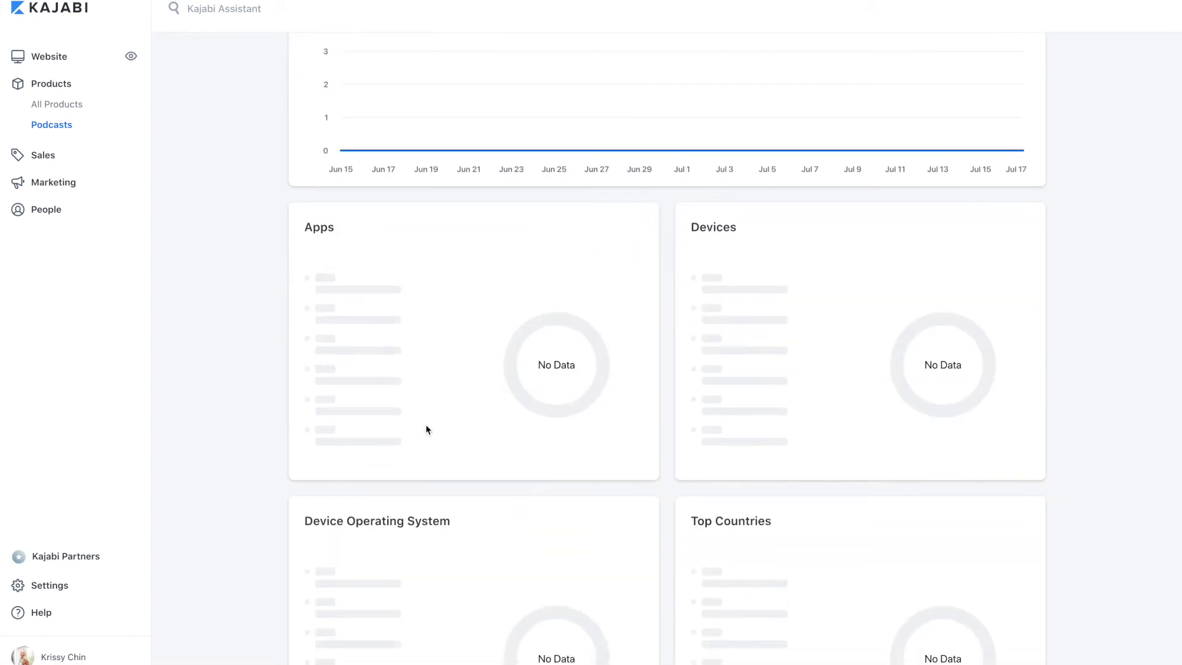
scroll(895, 377, "down", 5)
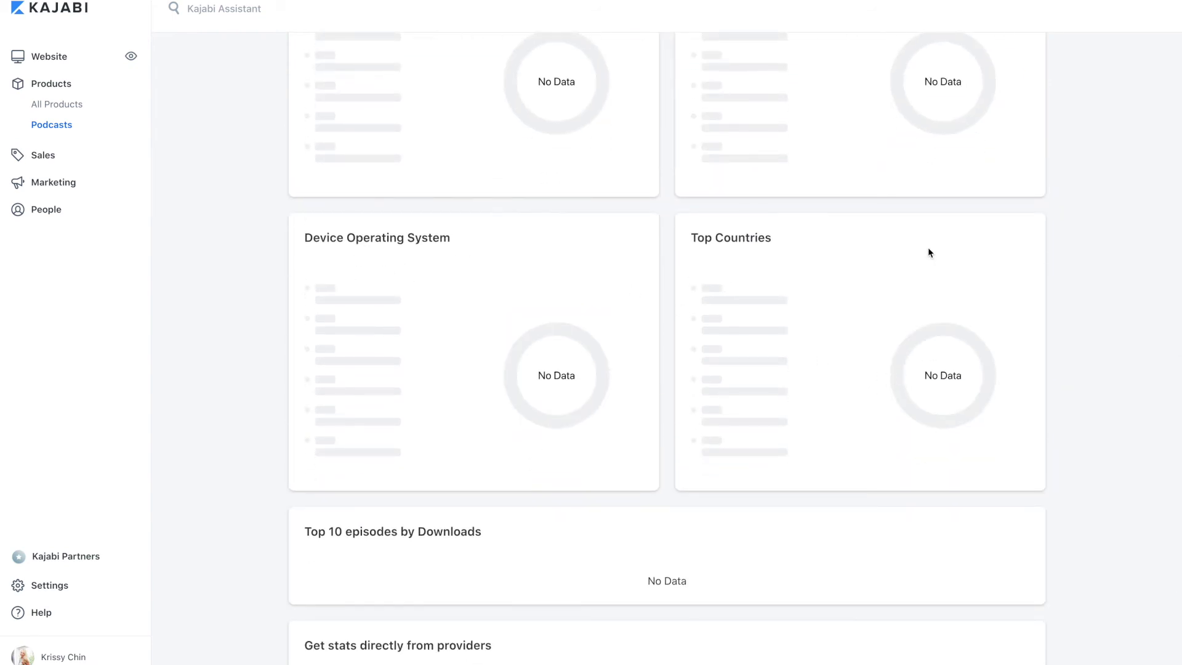
scroll(889, 336, "down", 3)
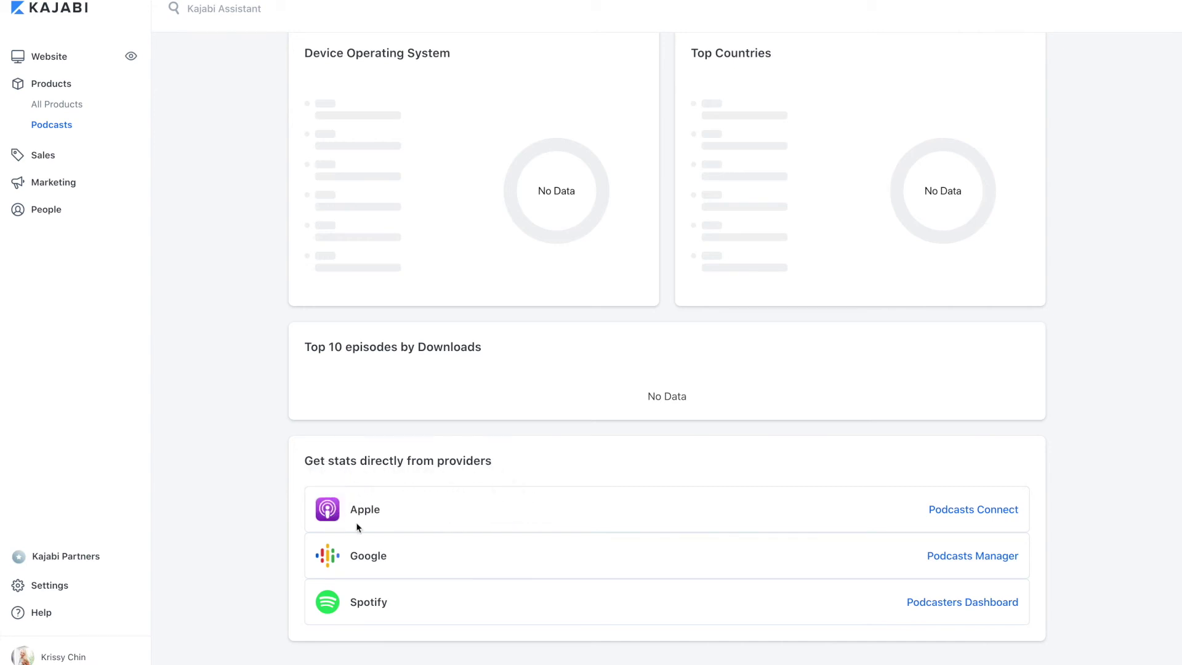
scroll(586, 408, "up", 3)
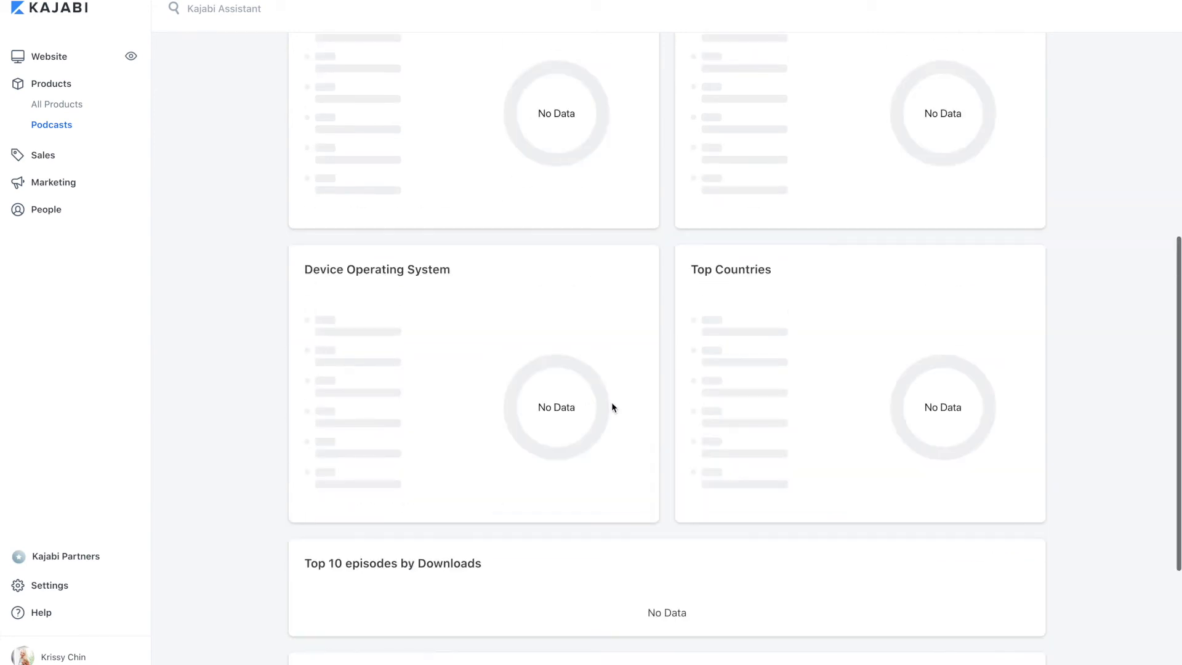
scroll(612, 407, "up", 4)
scroll(618, 405, "up", 4)
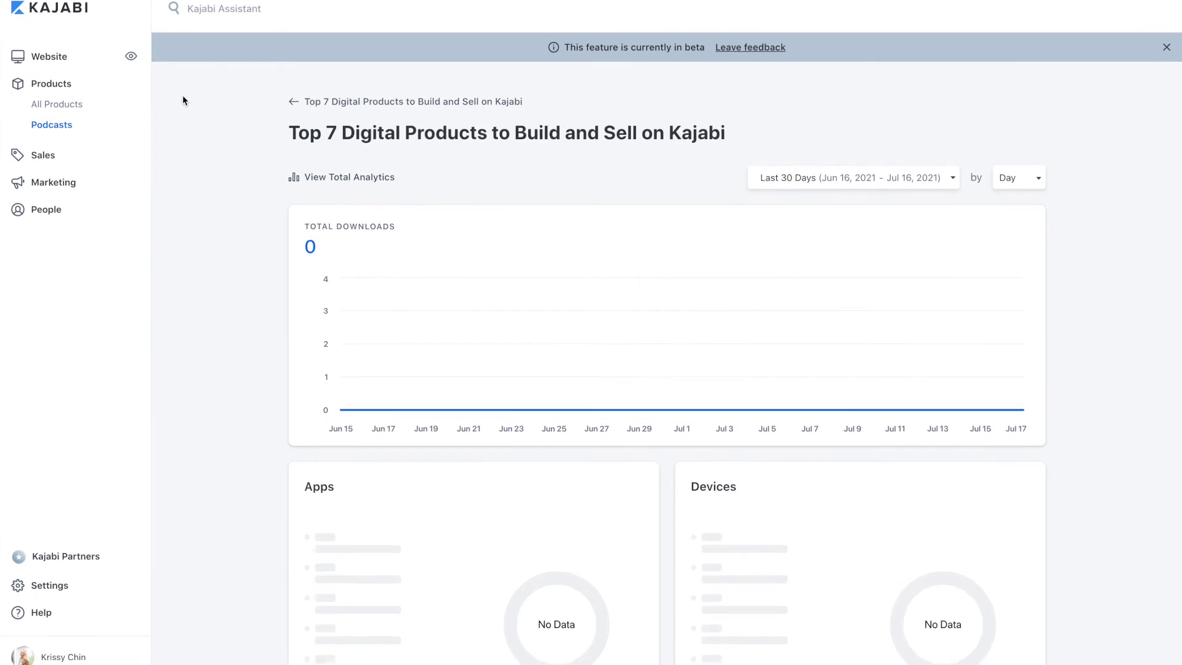
left_click(293, 104)
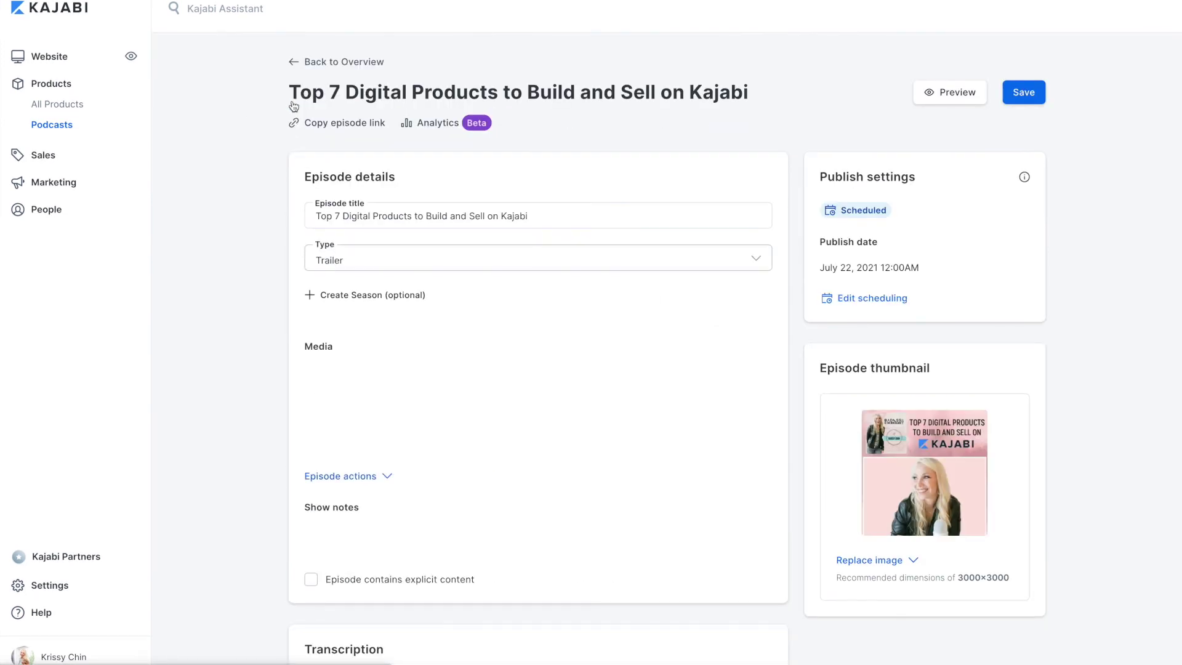
left_click(308, 61)
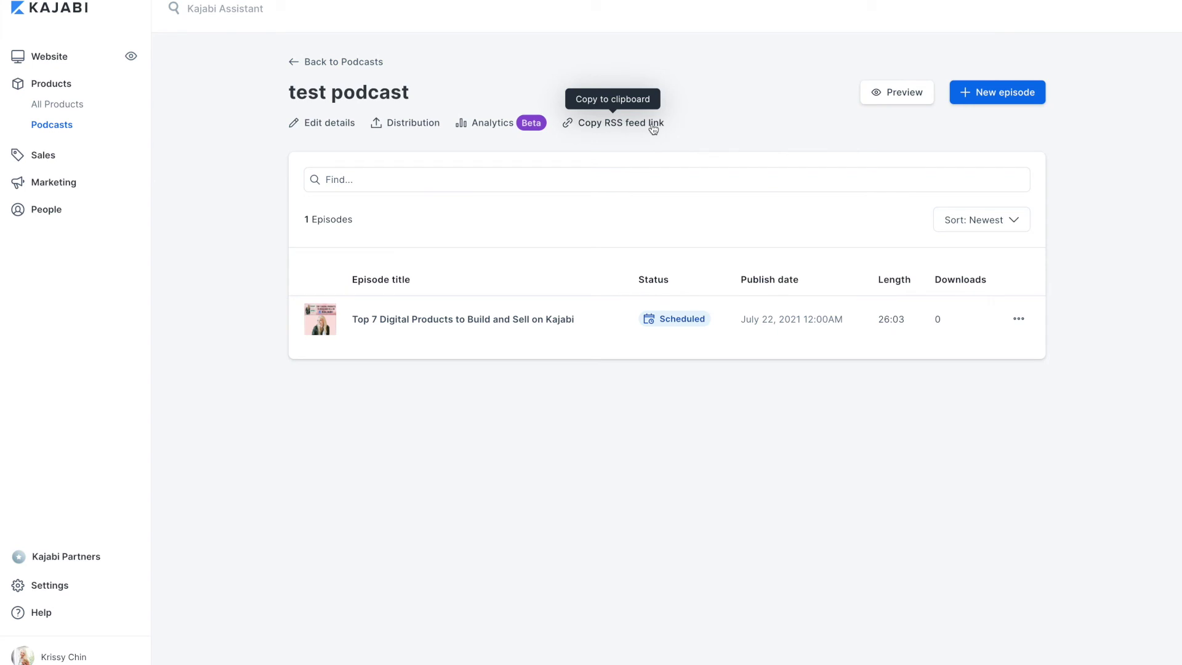
Step: Copy the test podcast's RSS feed link and check Distribution before returning to episodes
left_click(625, 127)
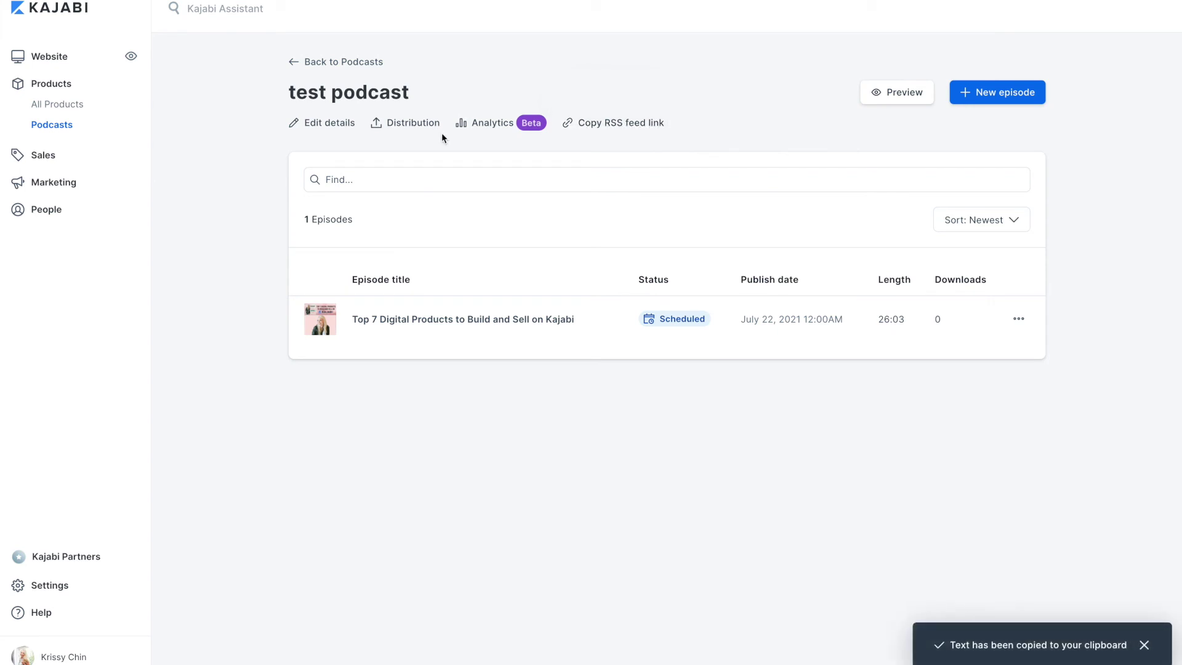
left_click(415, 125)
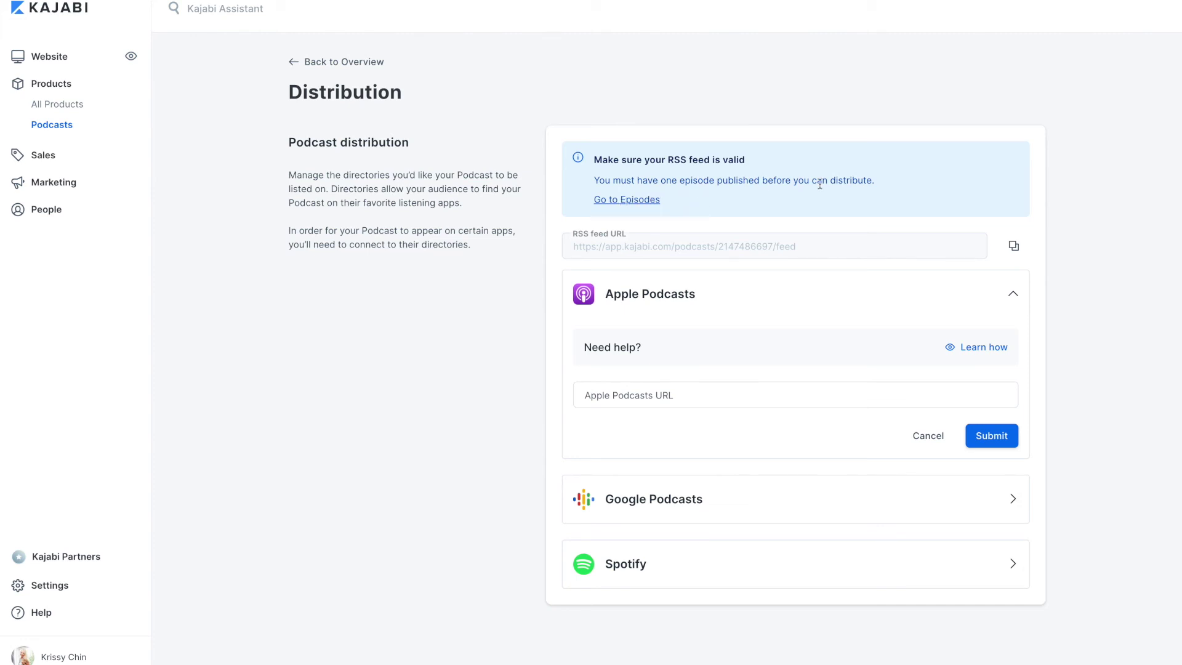
left_click(629, 202)
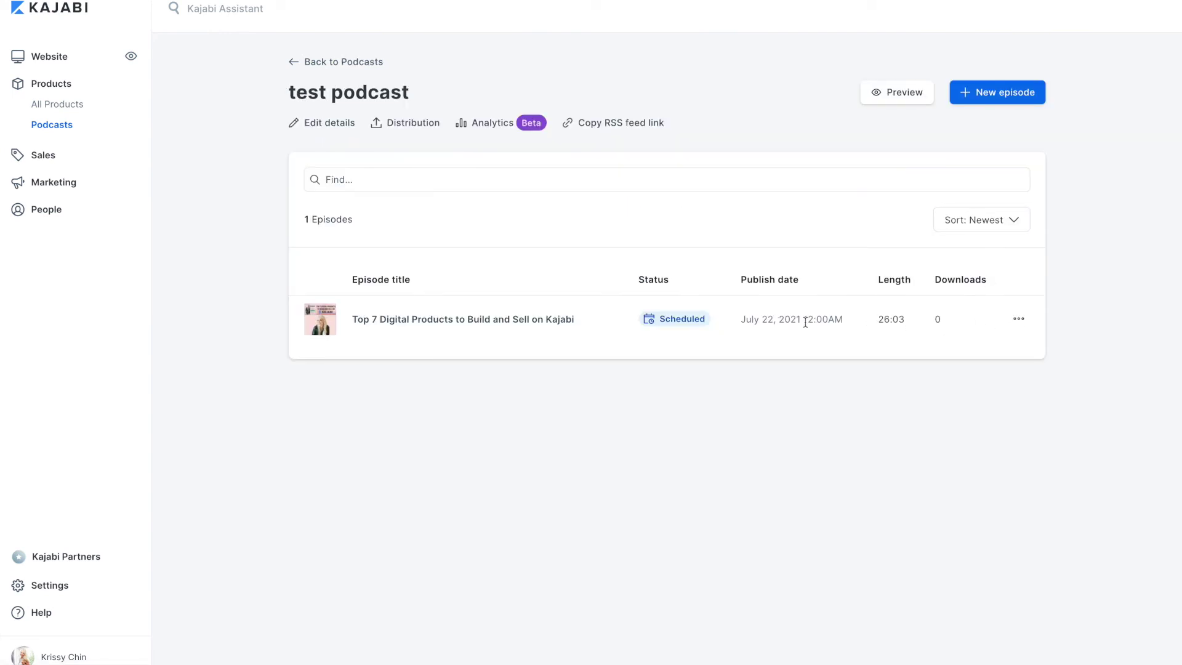
Step: Move the Top 7 Digital Products episode's publish date to July 15, 2021 and save
left_click(1018, 319)
left_click(901, 360)
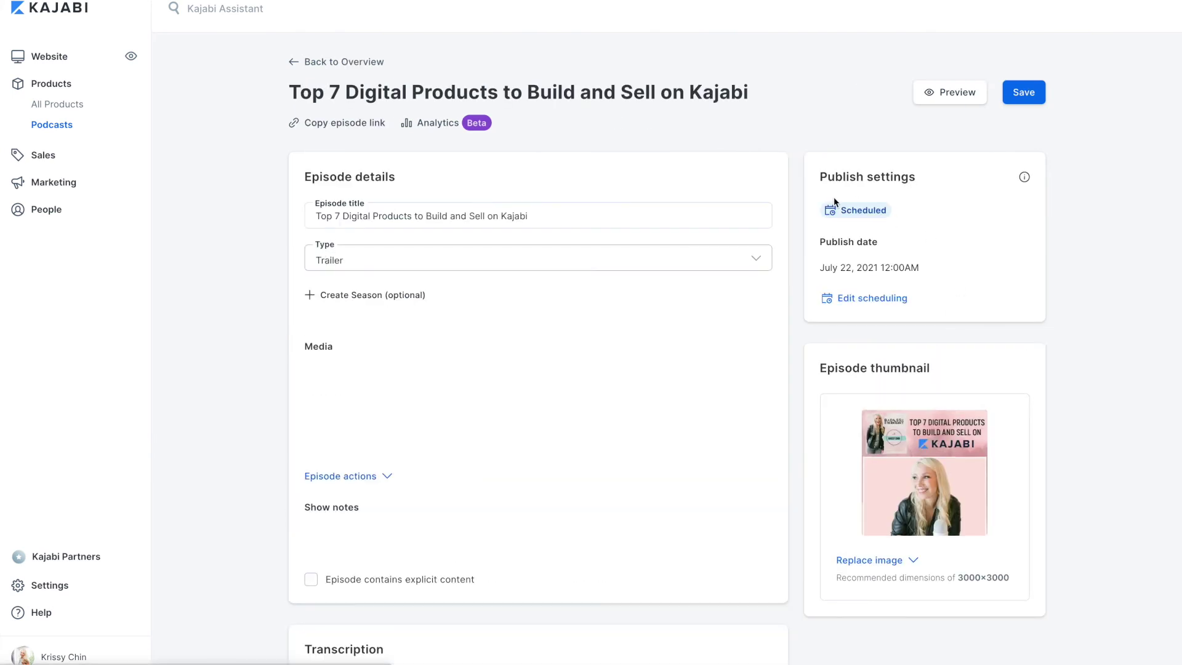
left_click(856, 299)
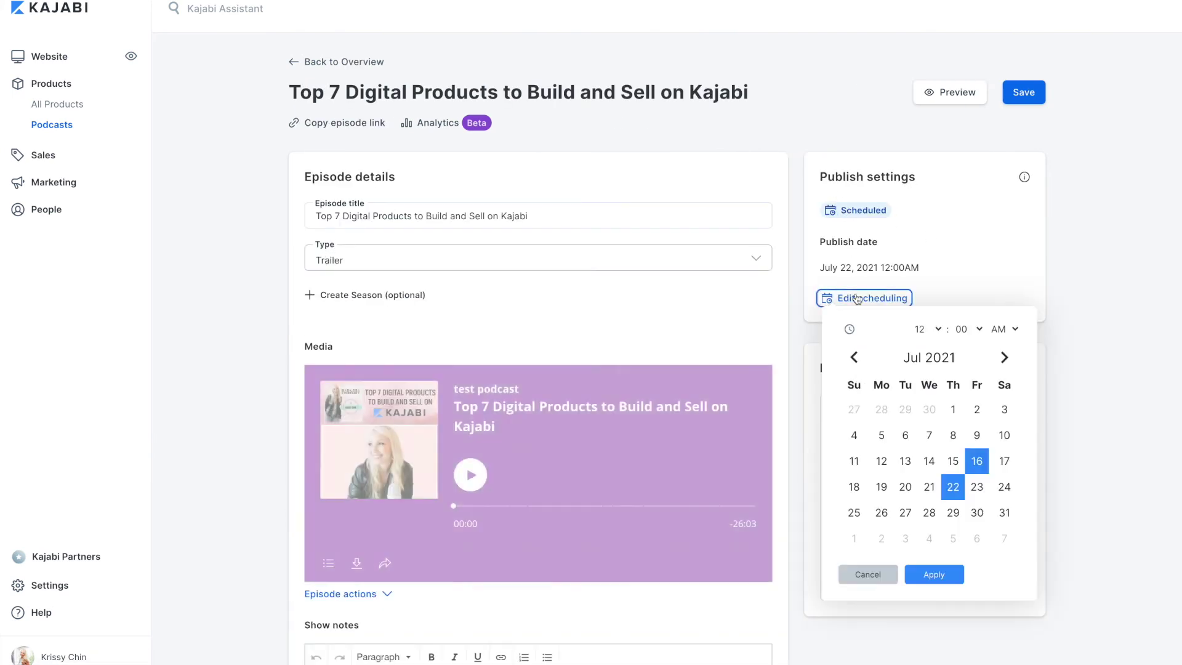
left_click(976, 466)
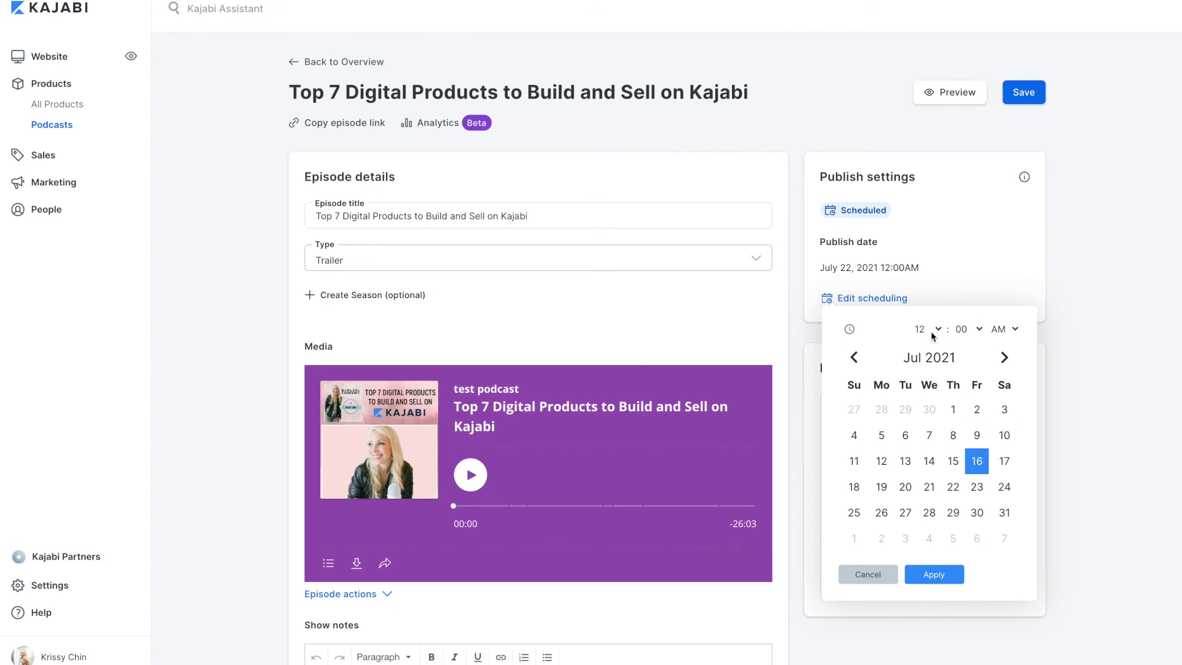
left_click(955, 461)
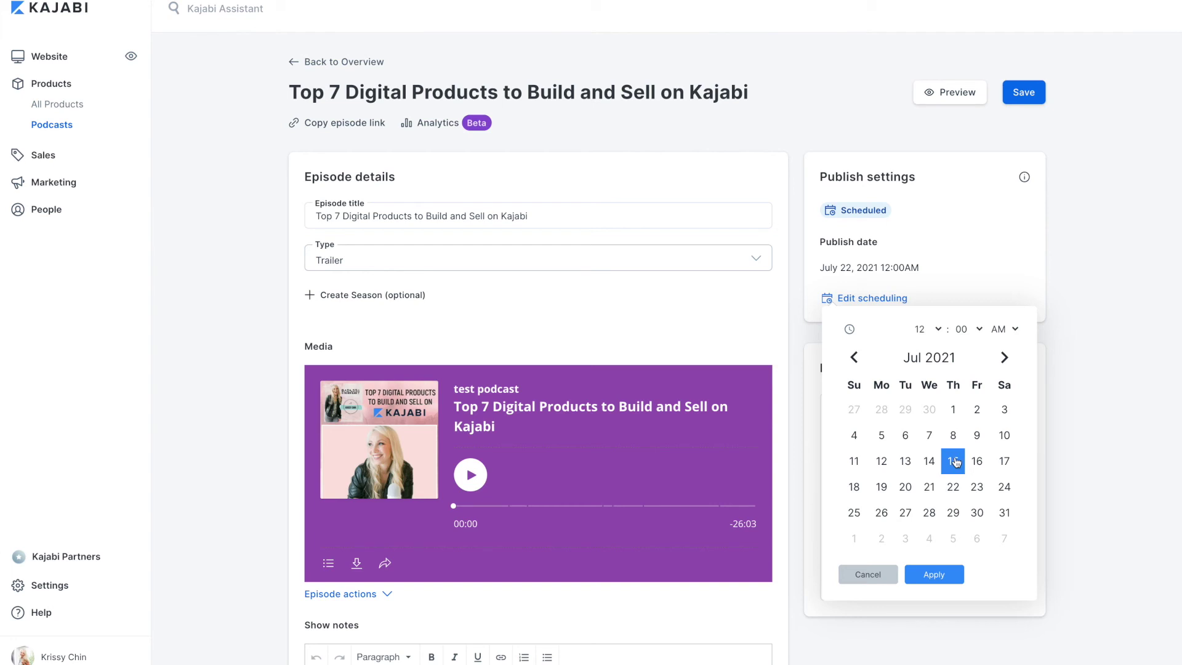
left_click(939, 573)
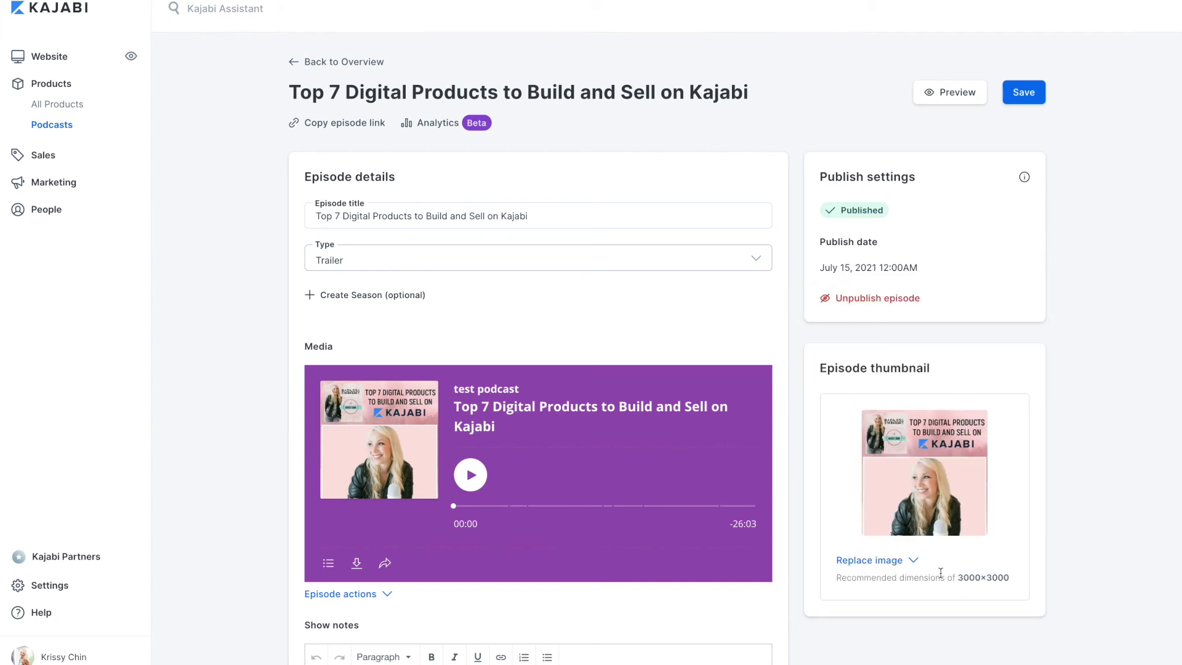
left_click(1020, 96)
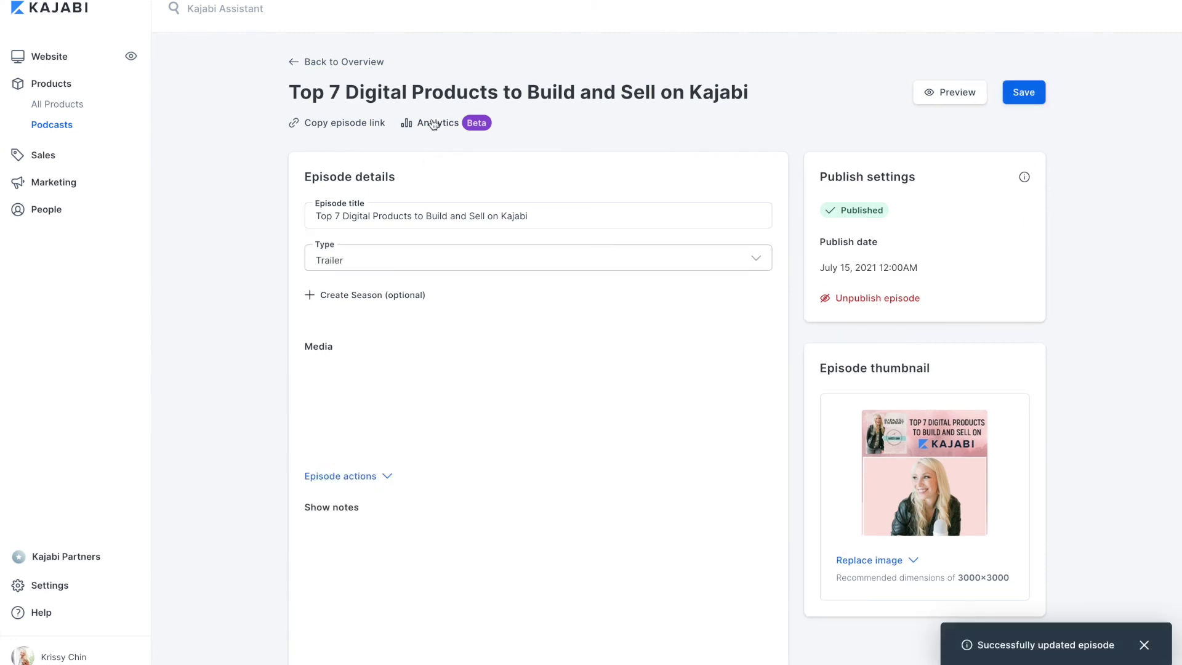
left_click(346, 63)
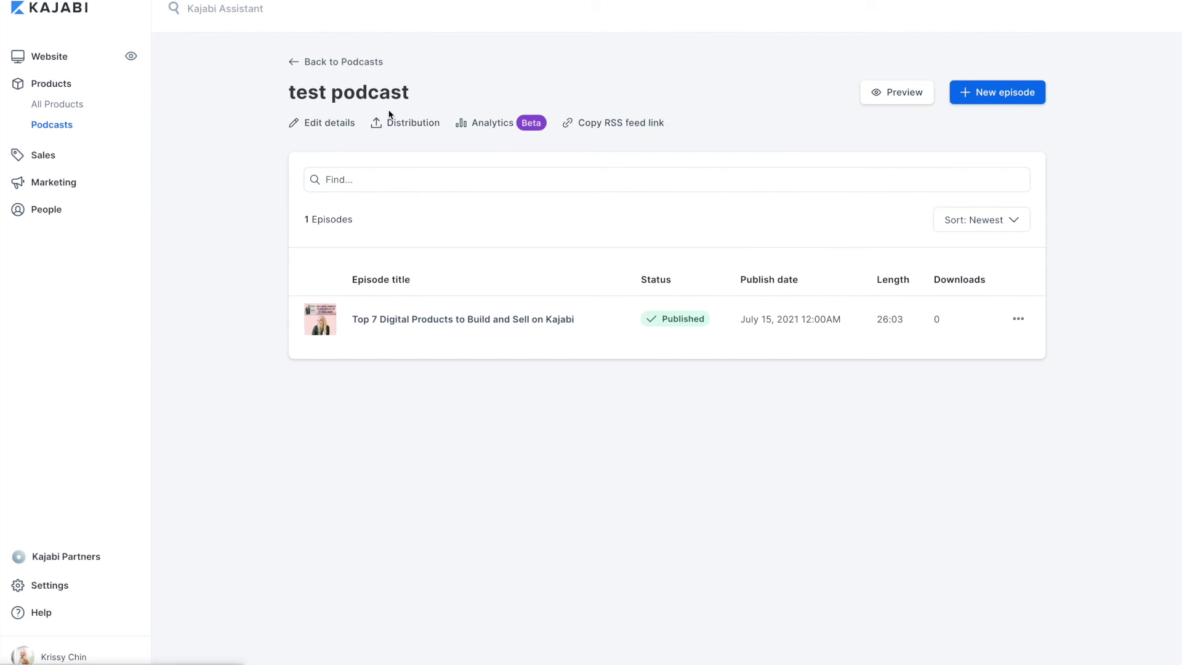
left_click(400, 125)
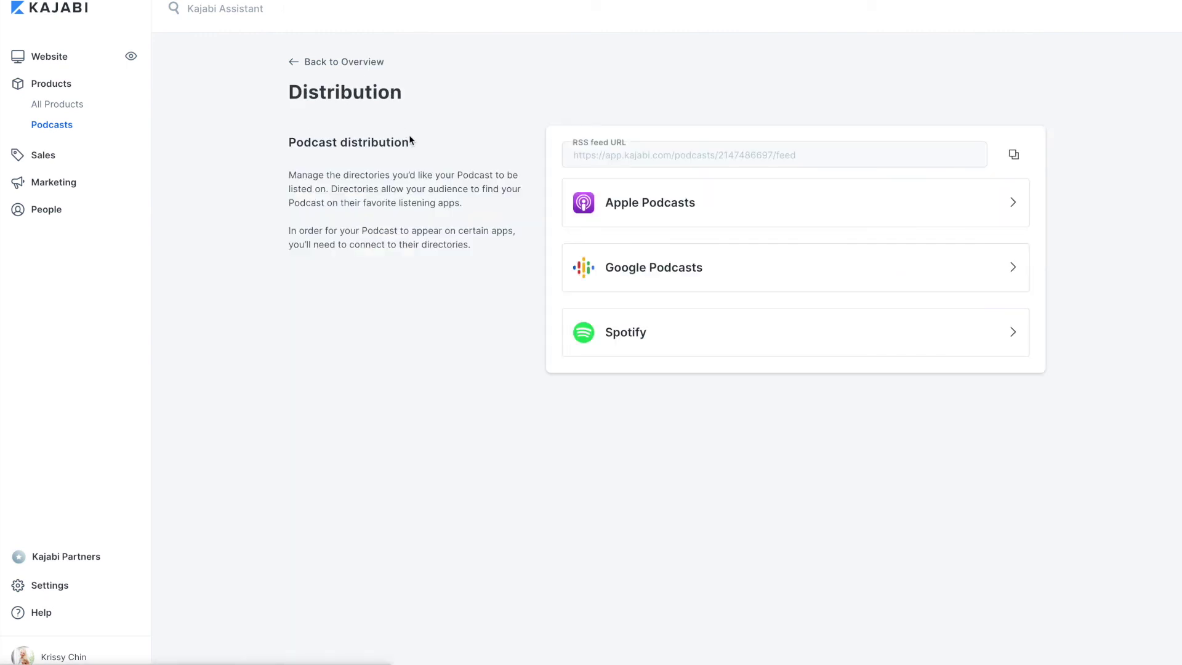
left_click(647, 203)
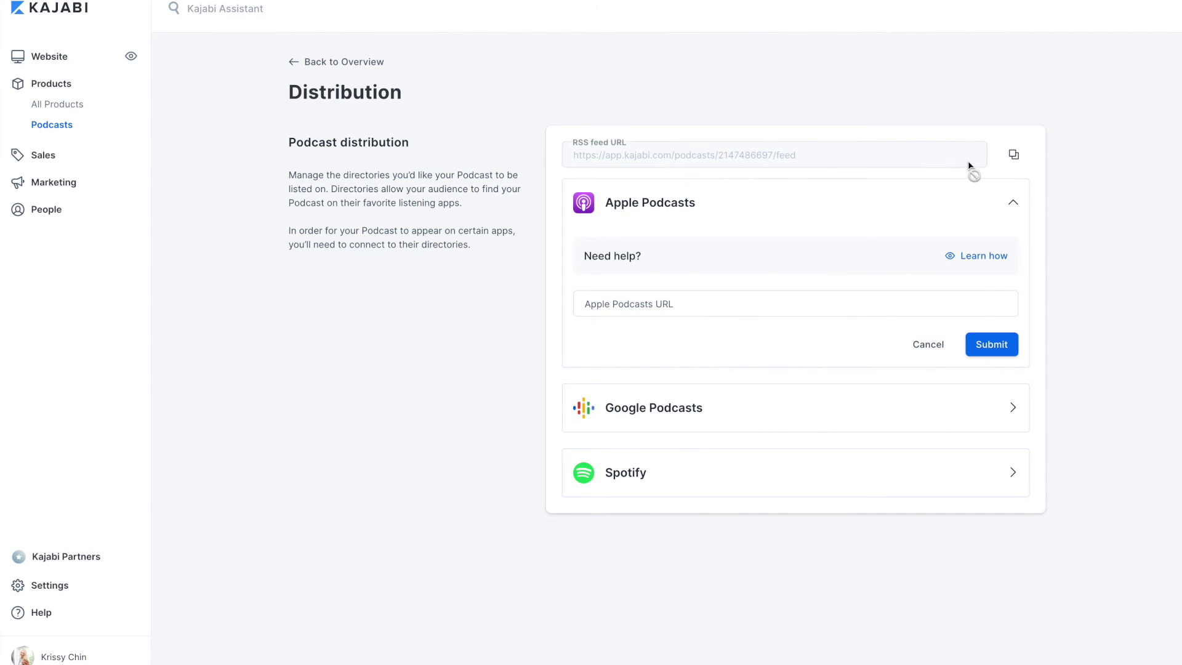
left_click(1015, 204)
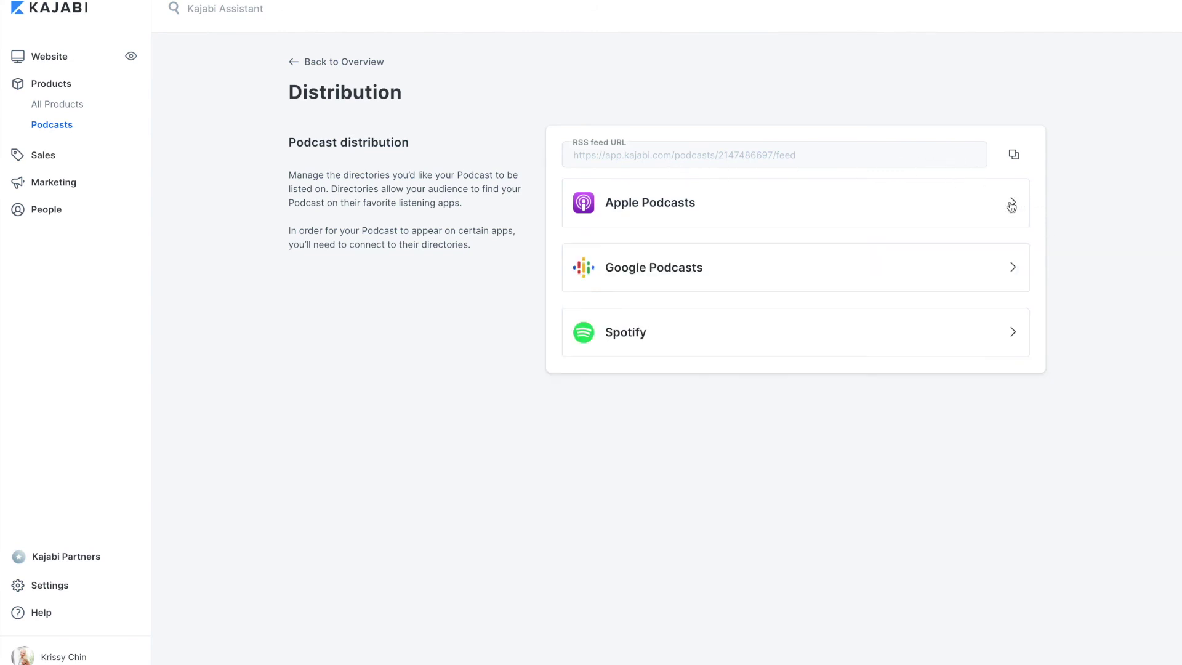
left_click(1013, 204)
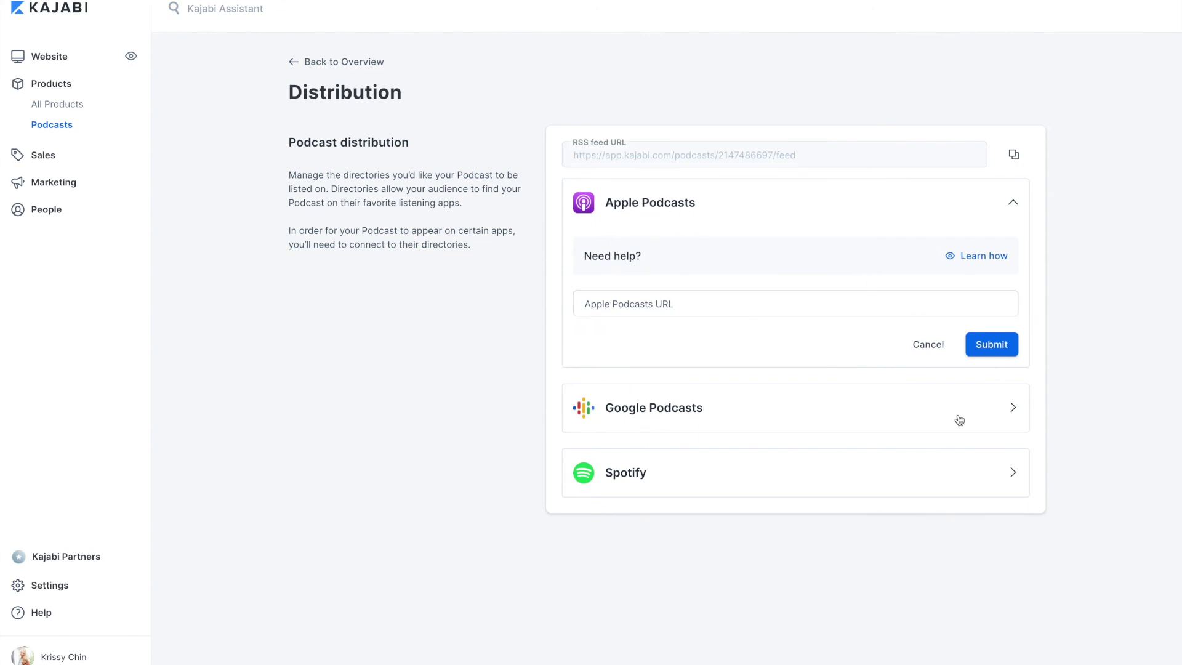
left_click(985, 257)
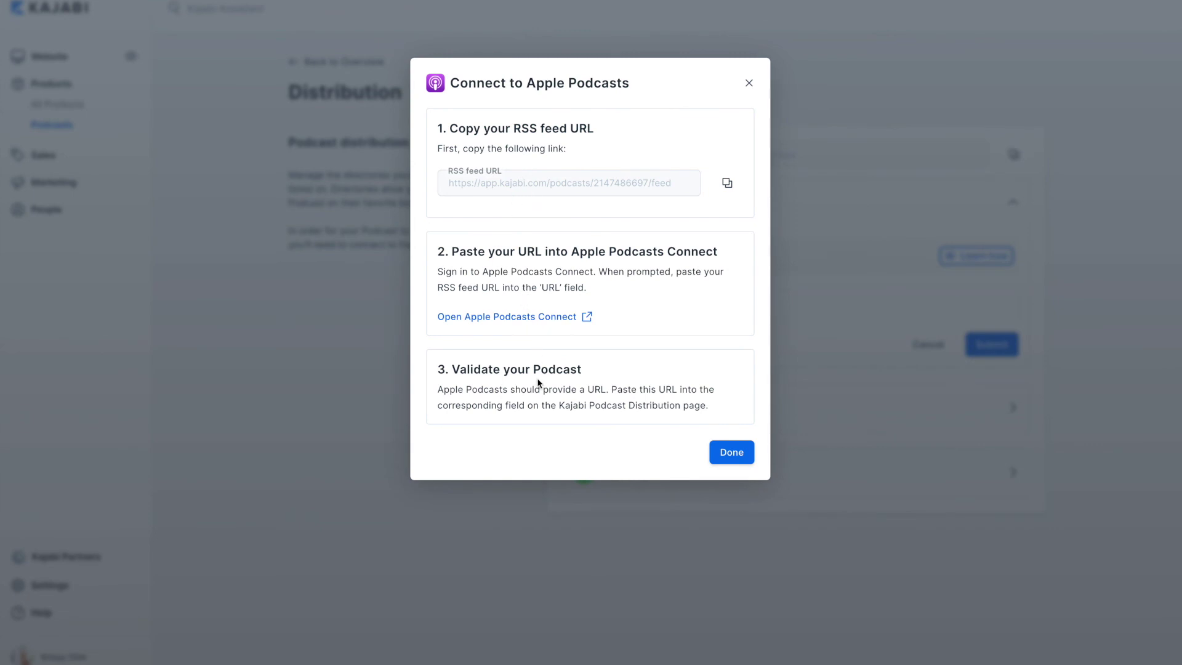
left_click(749, 84)
left_click(314, 62)
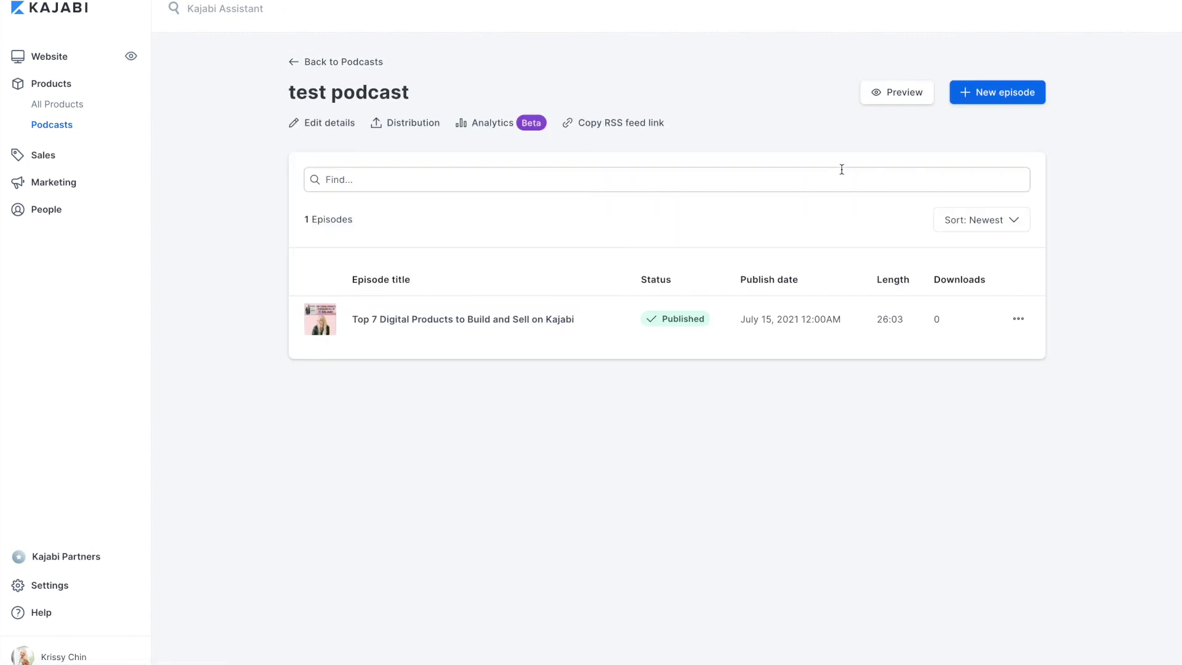
Step: Look over the test podcast's details form, then go back to the Podcasts list
left_click(337, 127)
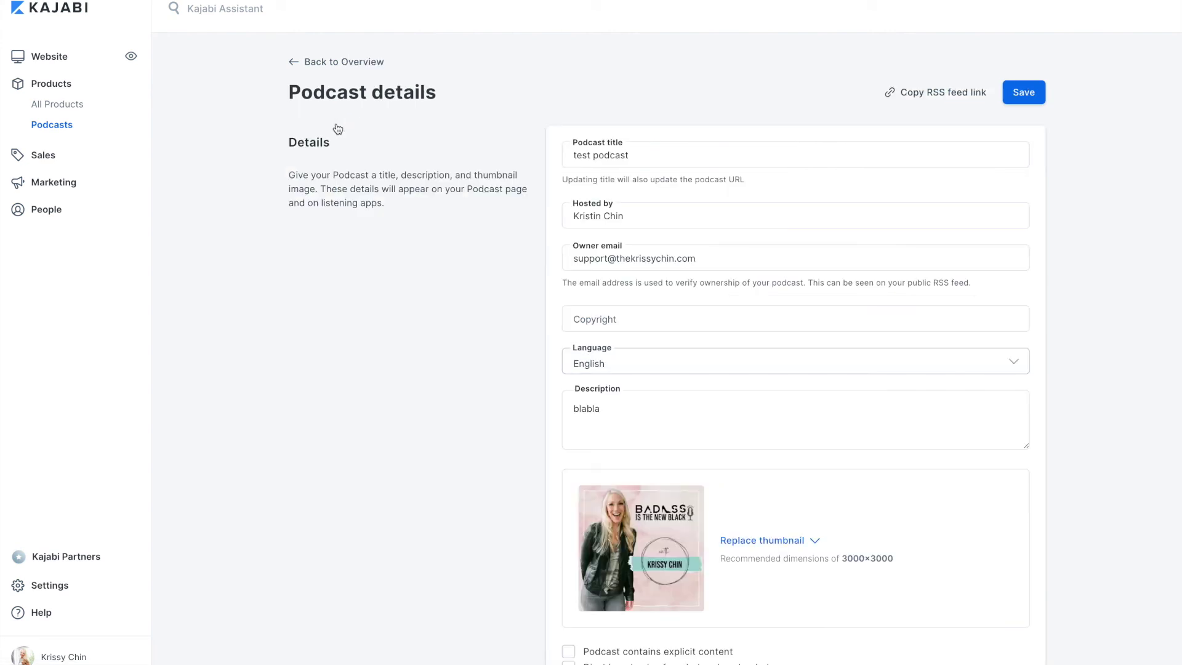
left_click(733, 155)
scroll(731, 154, "down", 2)
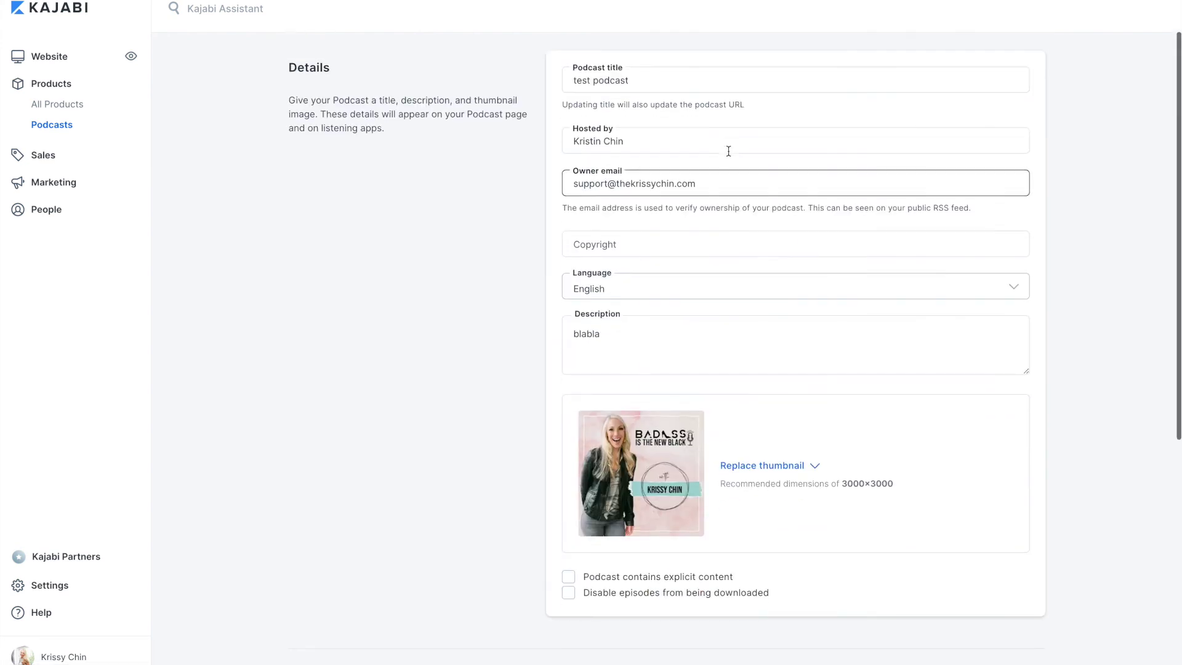
scroll(728, 150, "up", 2)
left_click(280, 131)
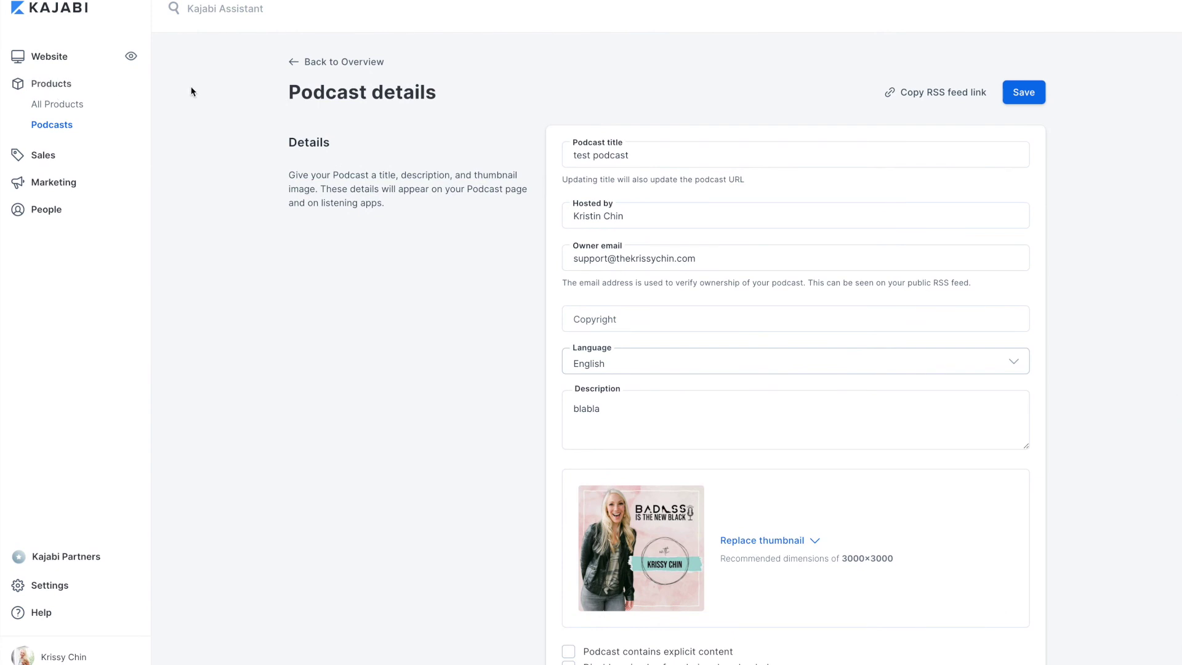
left_click(311, 63)
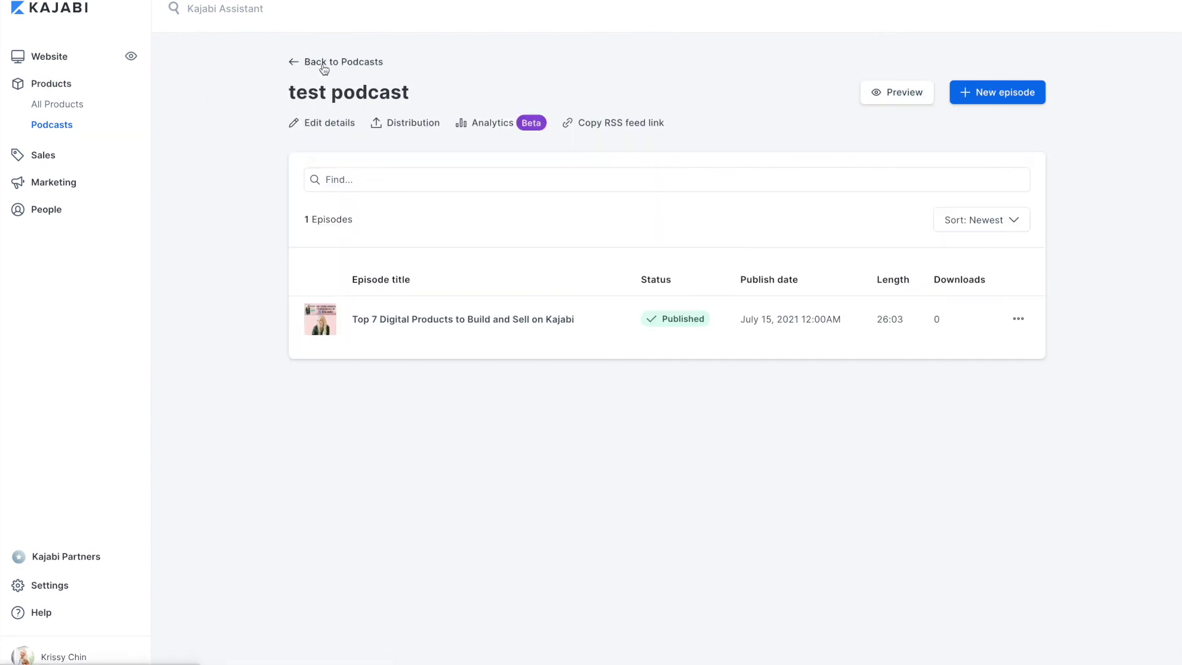
left_click(325, 64)
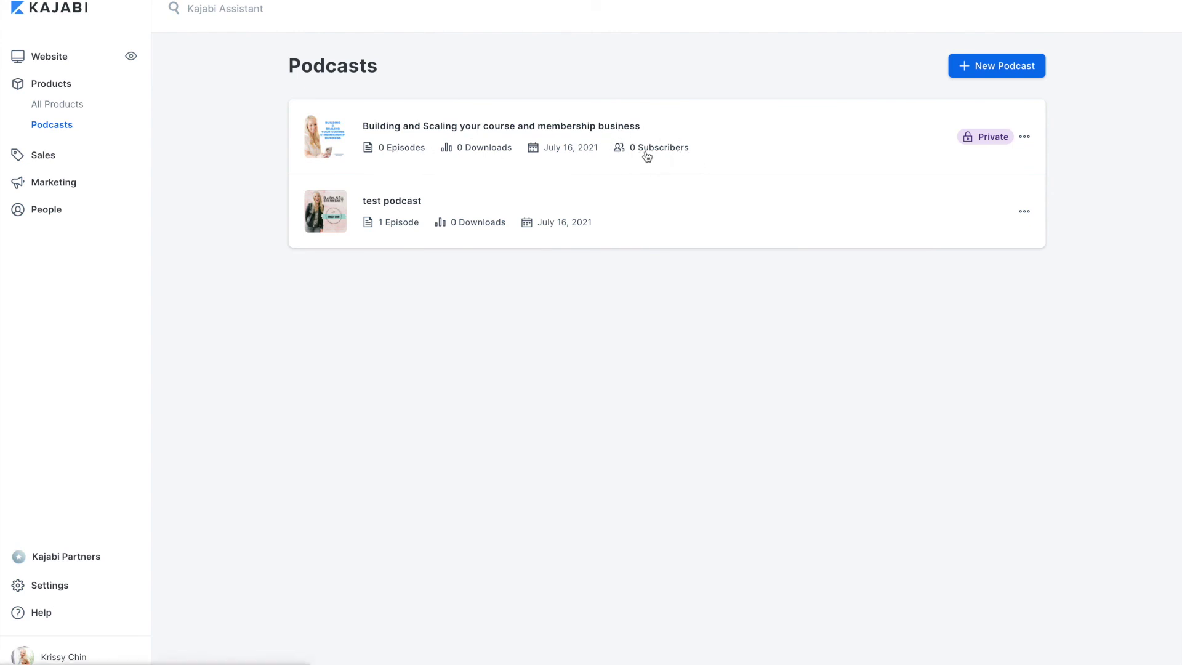
left_click(1025, 137)
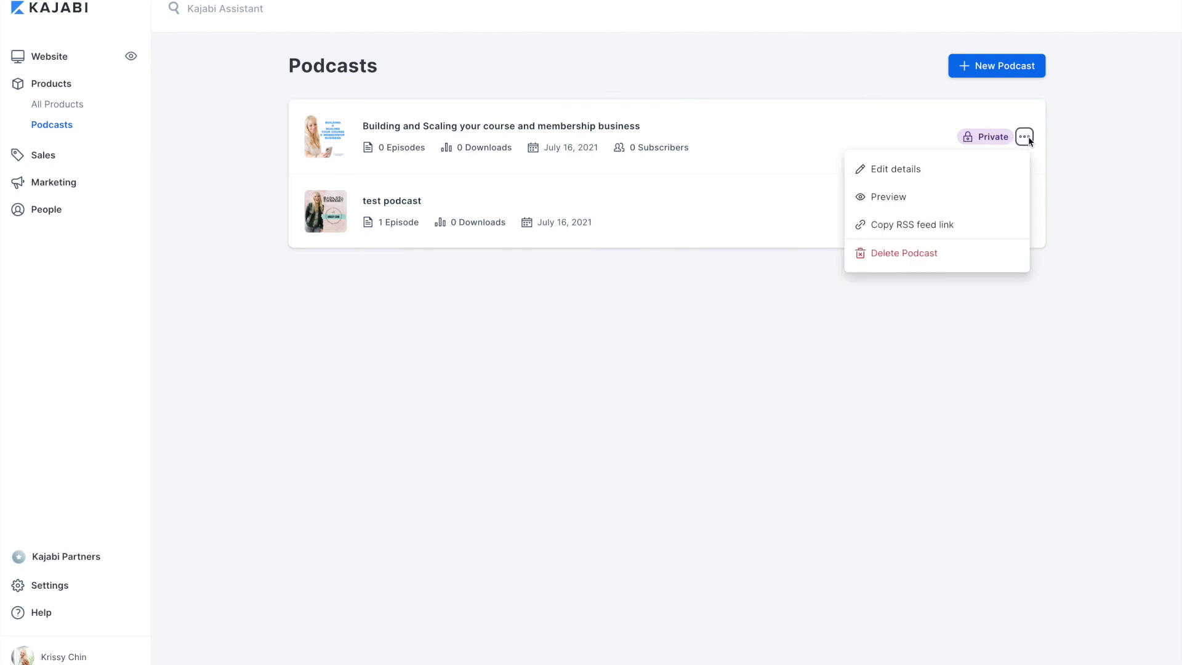
left_click(557, 129)
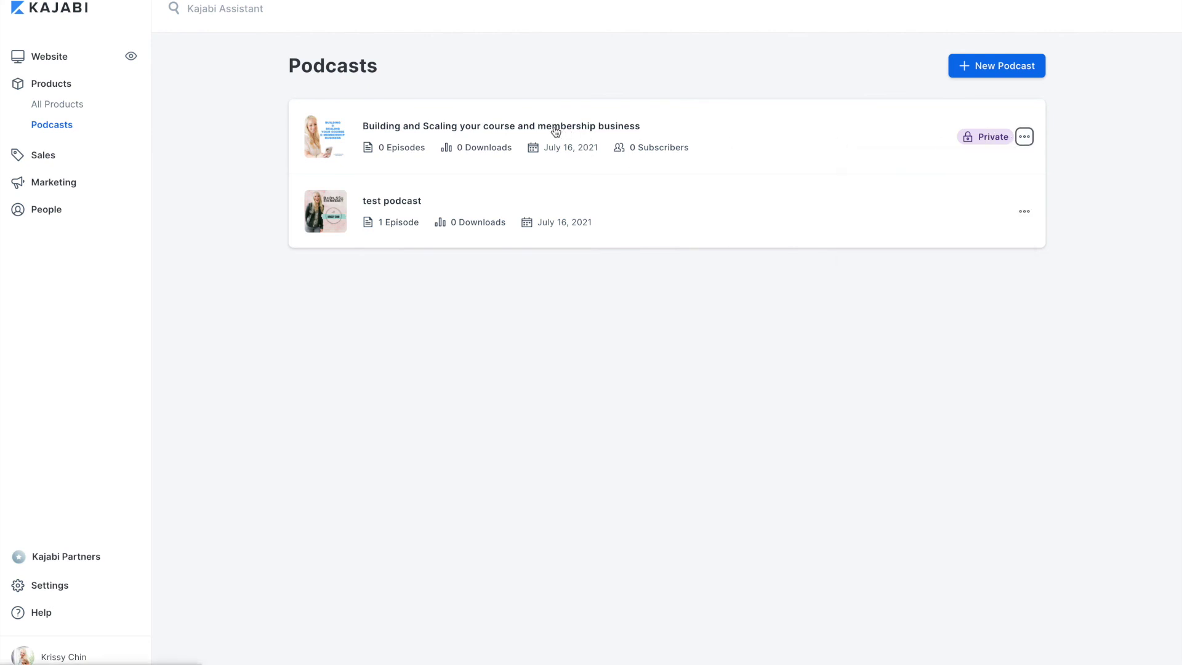
left_click(557, 130)
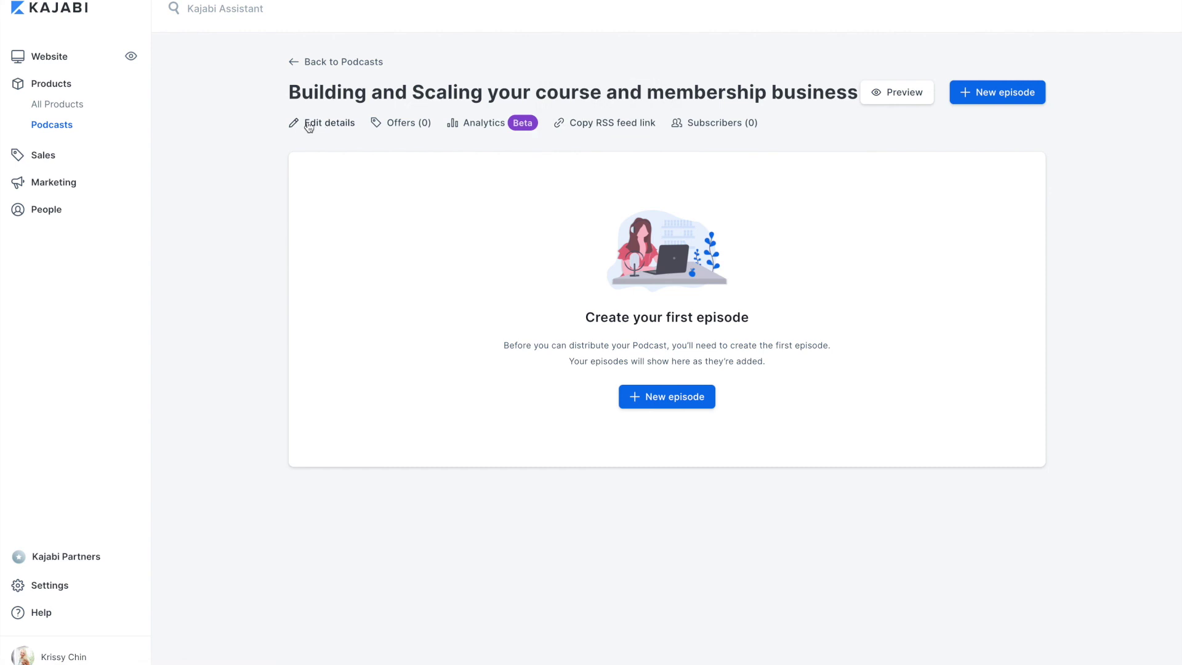
left_click(730, 124)
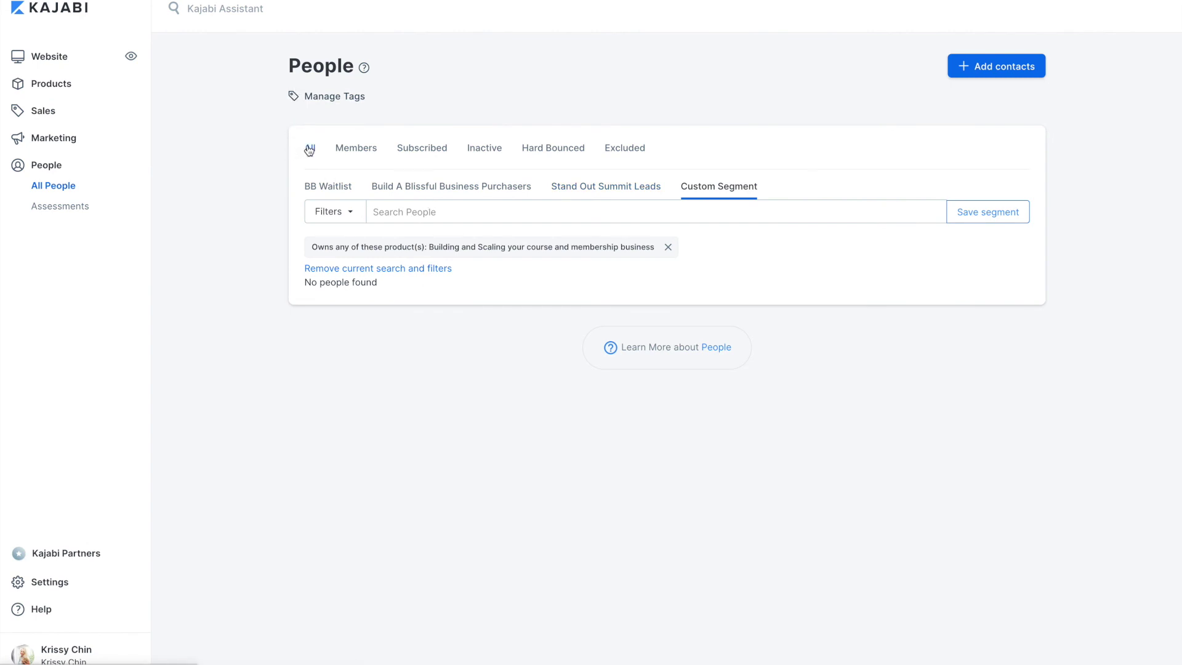
left_click(48, 85)
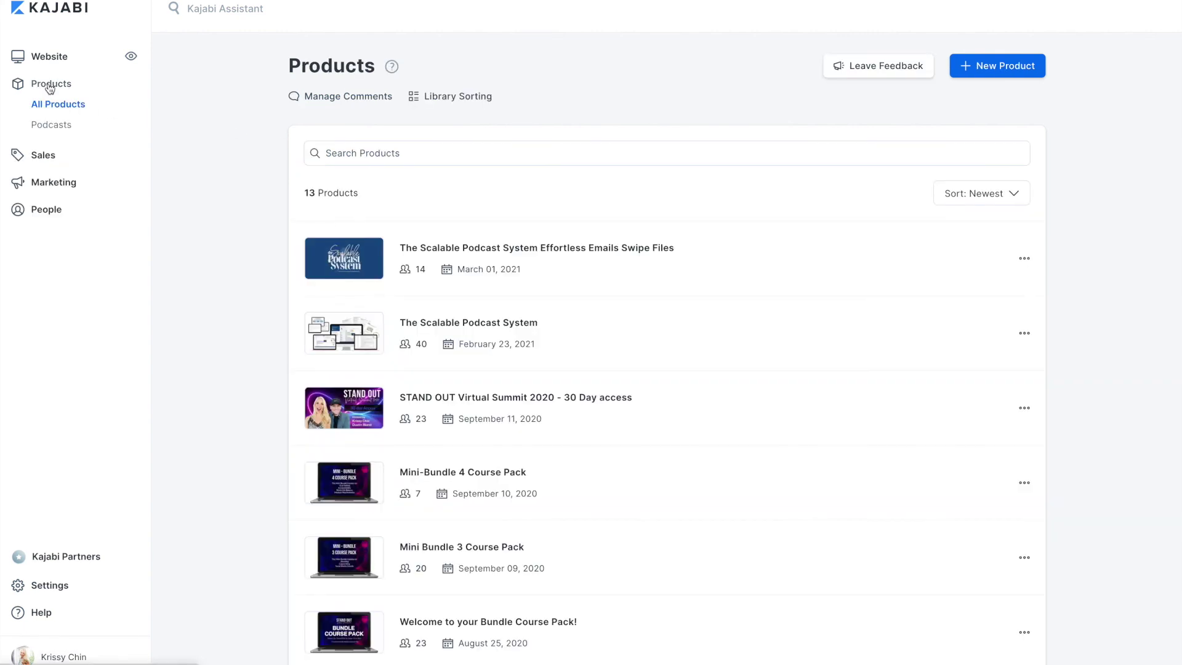
left_click(49, 128)
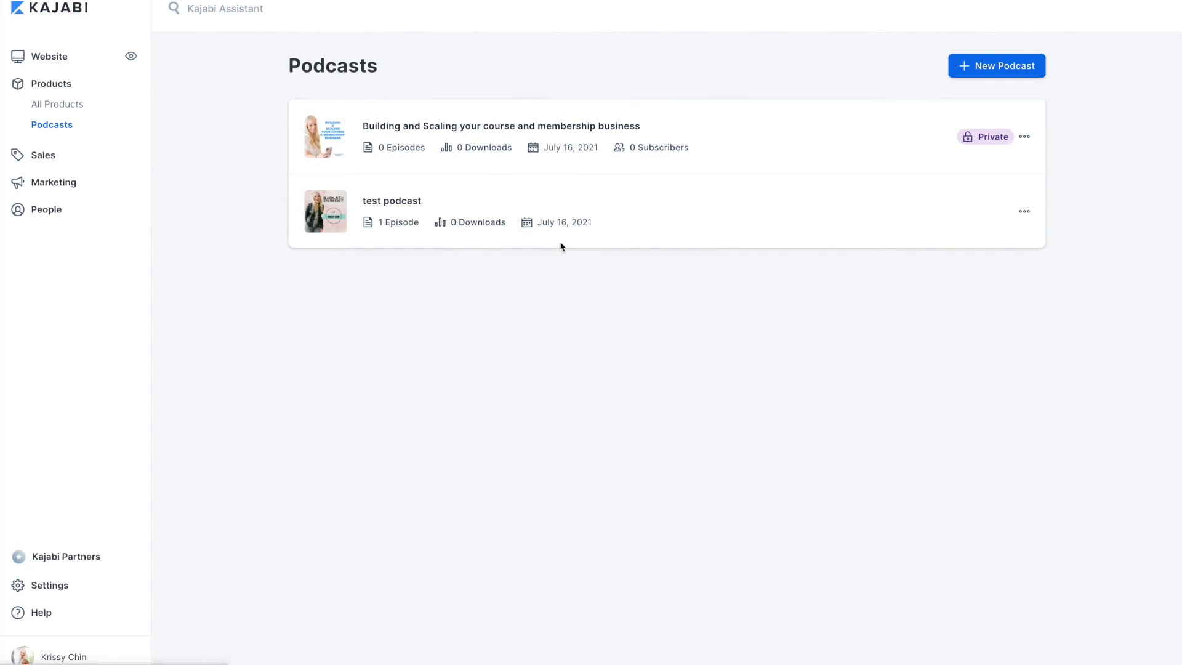